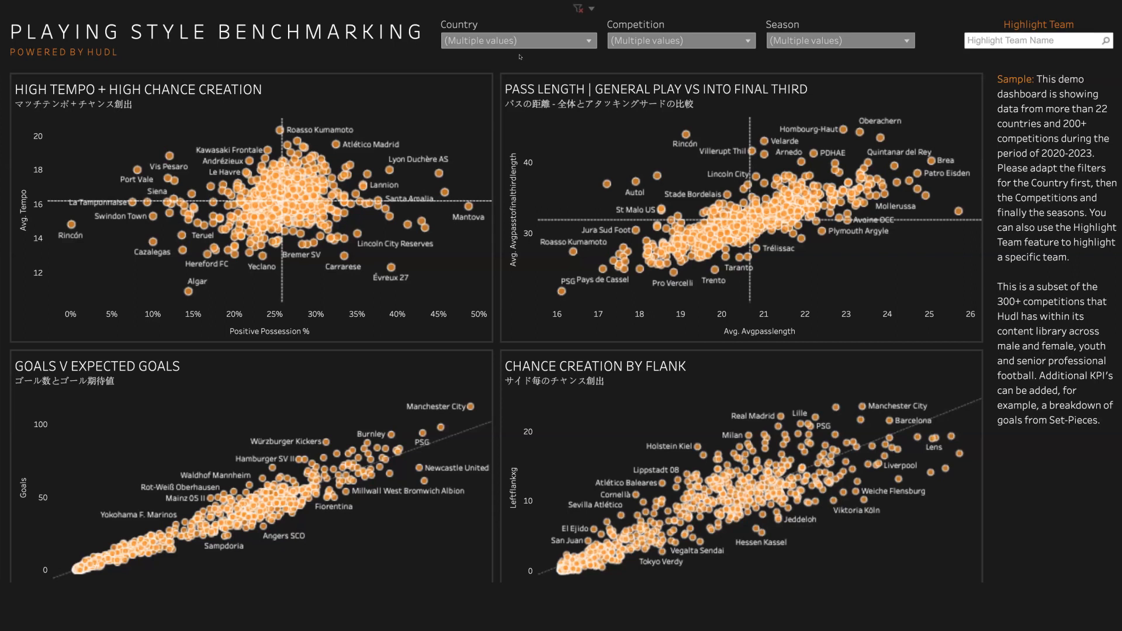
- Look through the options of the Country, Competition and Season filters
{"action": "left_click", "coordinate": [588, 41]}
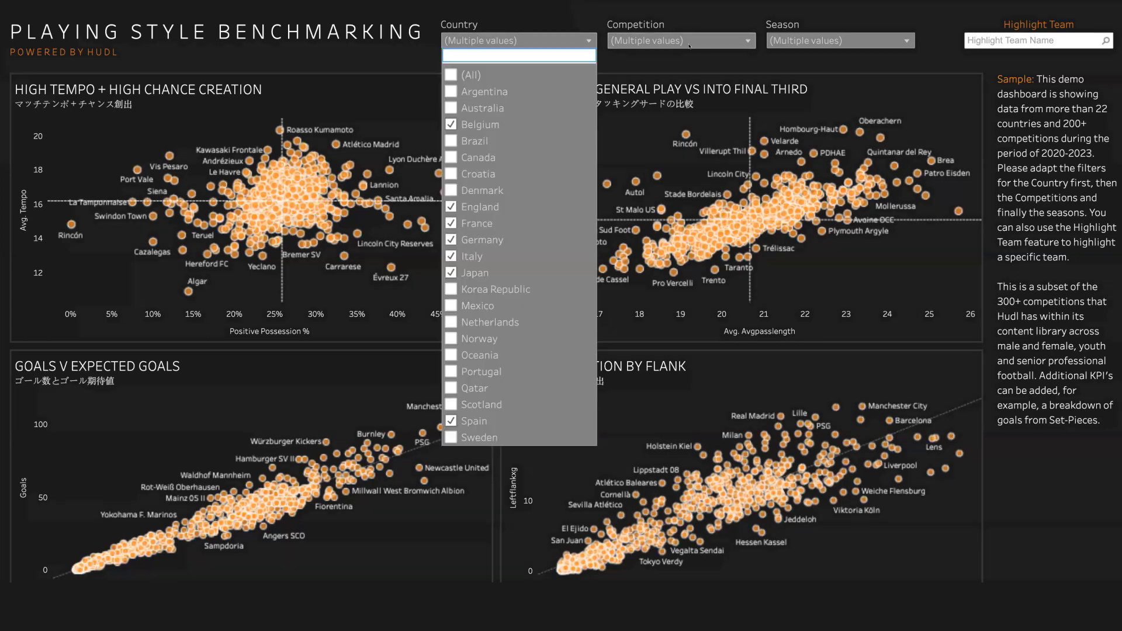
{"action": "left_click", "coordinate": [689, 42]}
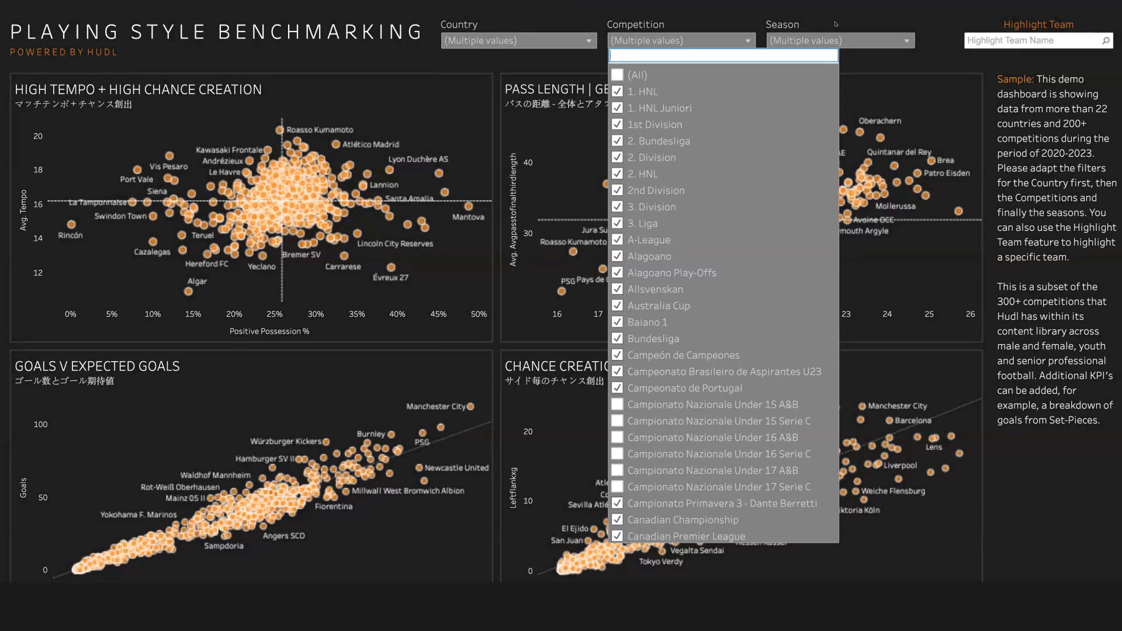
{"action": "left_click", "coordinate": [819, 41]}
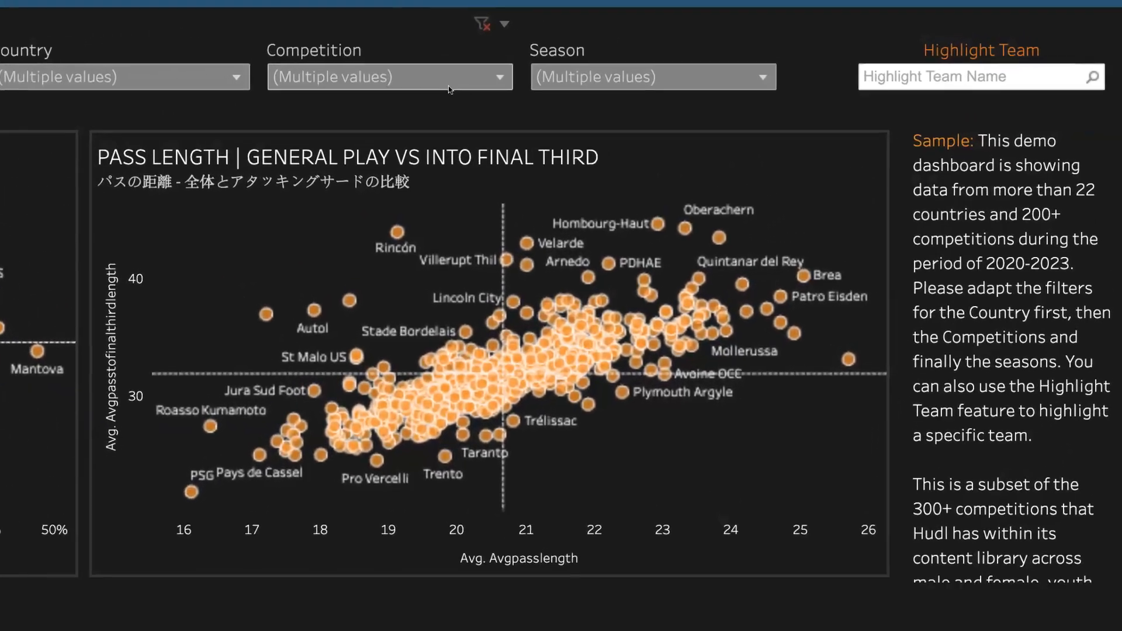
- Look up teams matching "Mancheste" with the Highlight Team search and clear the search
{"action": "left_click", "coordinate": [910, 77]}
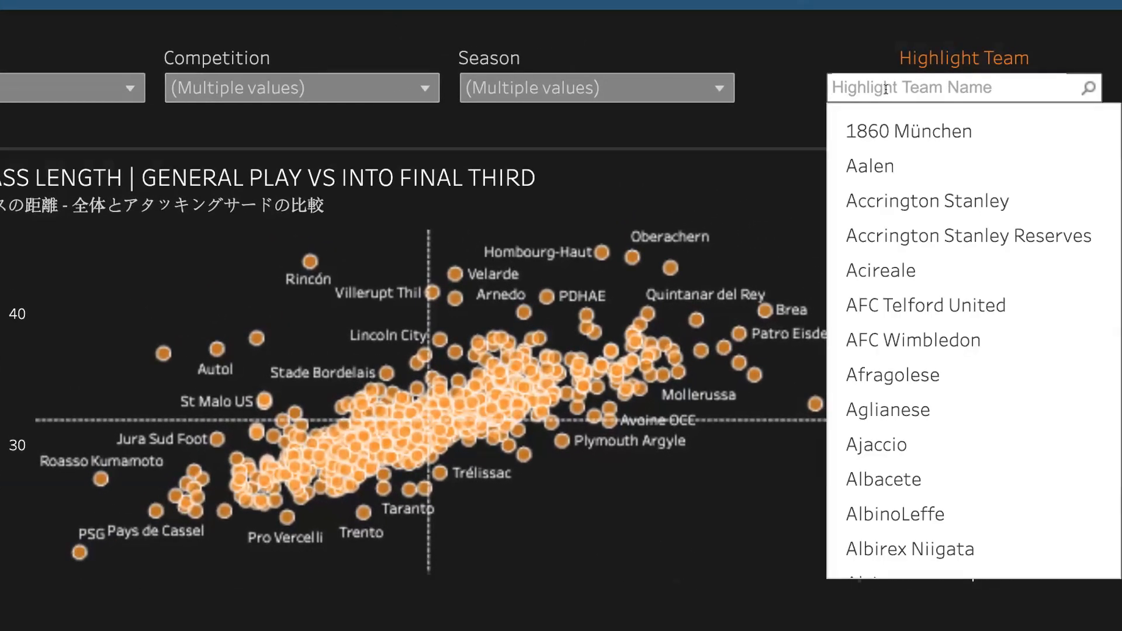
{"action": "type", "text": "Mancheste"}
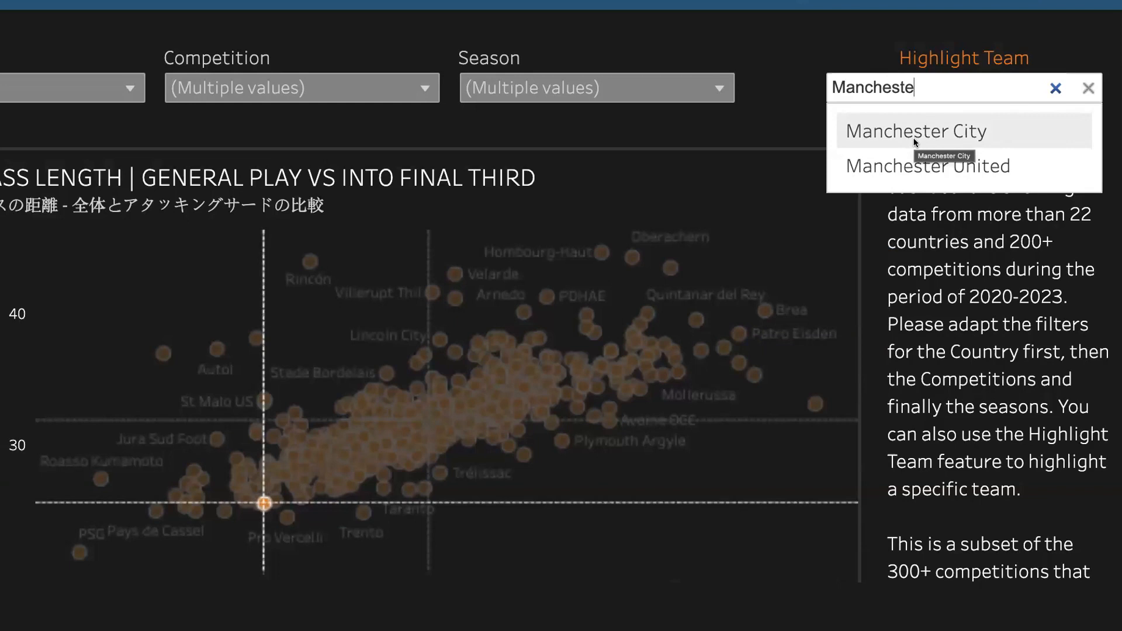
{"action": "left_click", "coordinate": [1059, 88]}
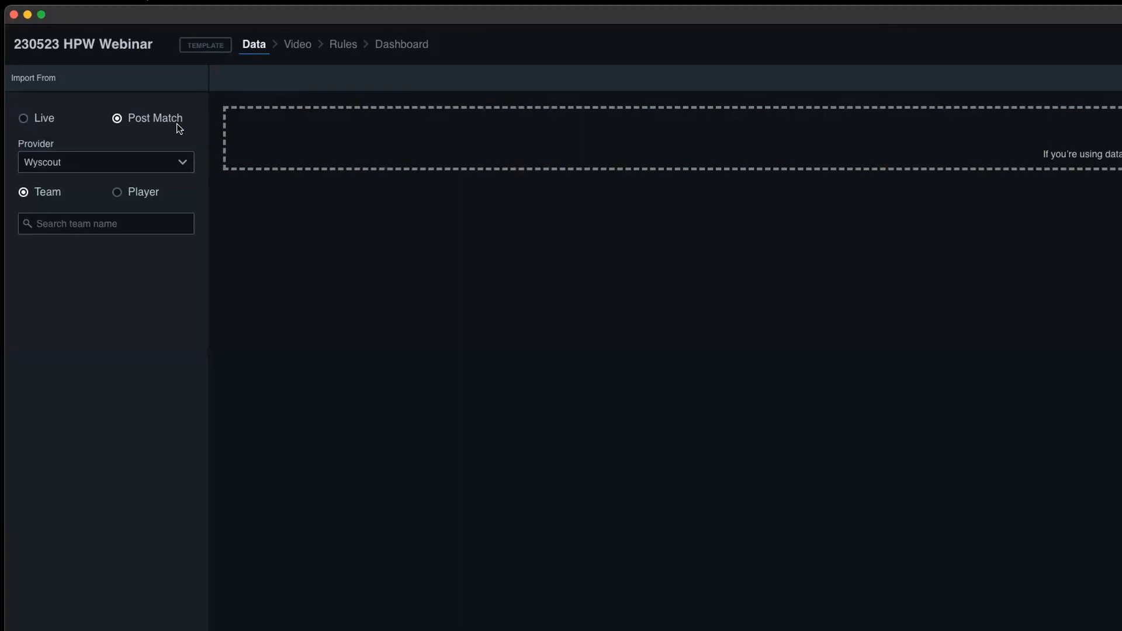
- Switch to Insight, set the post-match provider to Wyscout, search for the team "Salz" and list the matches of Salzburg
{"action": "left_click", "coordinate": [155, 163]}
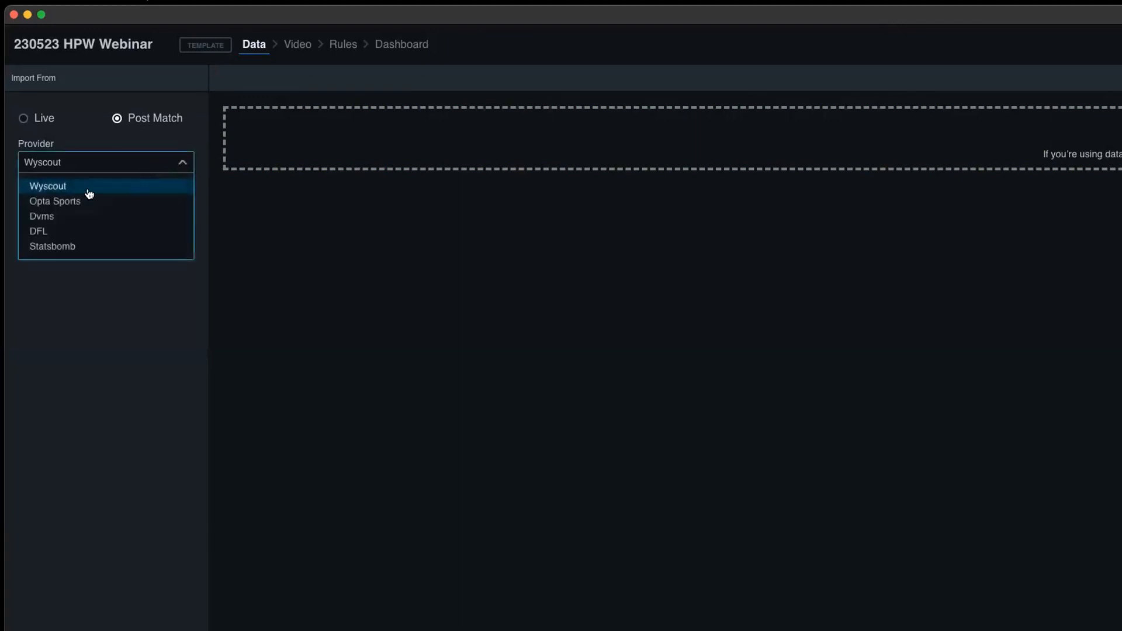
{"action": "left_click", "coordinate": [64, 188]}
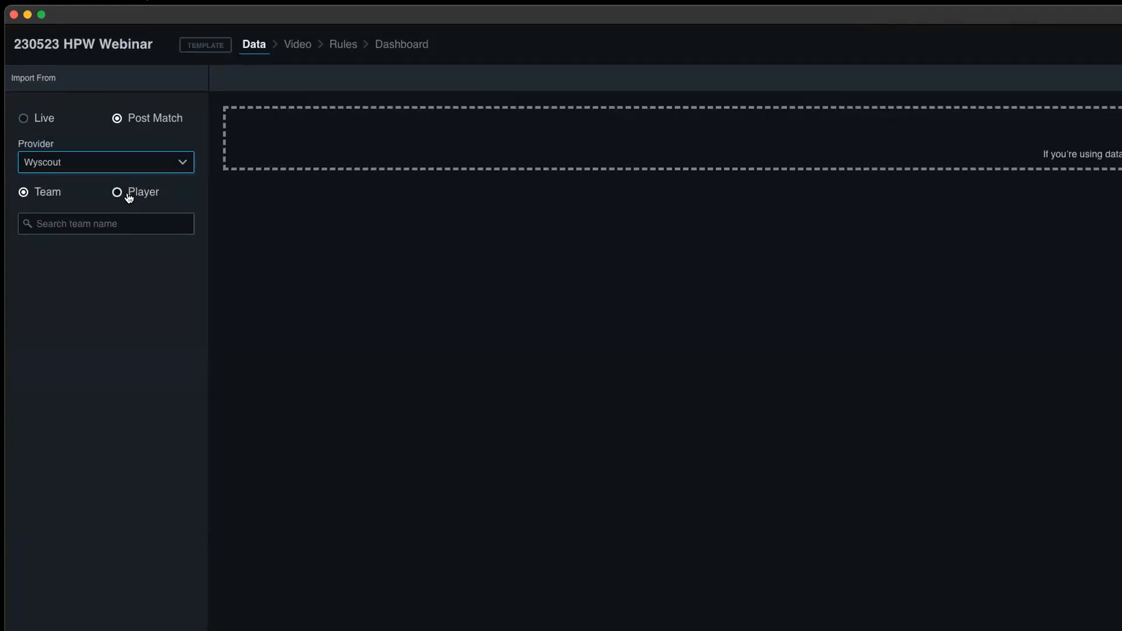
{"action": "left_click", "coordinate": [99, 220]}
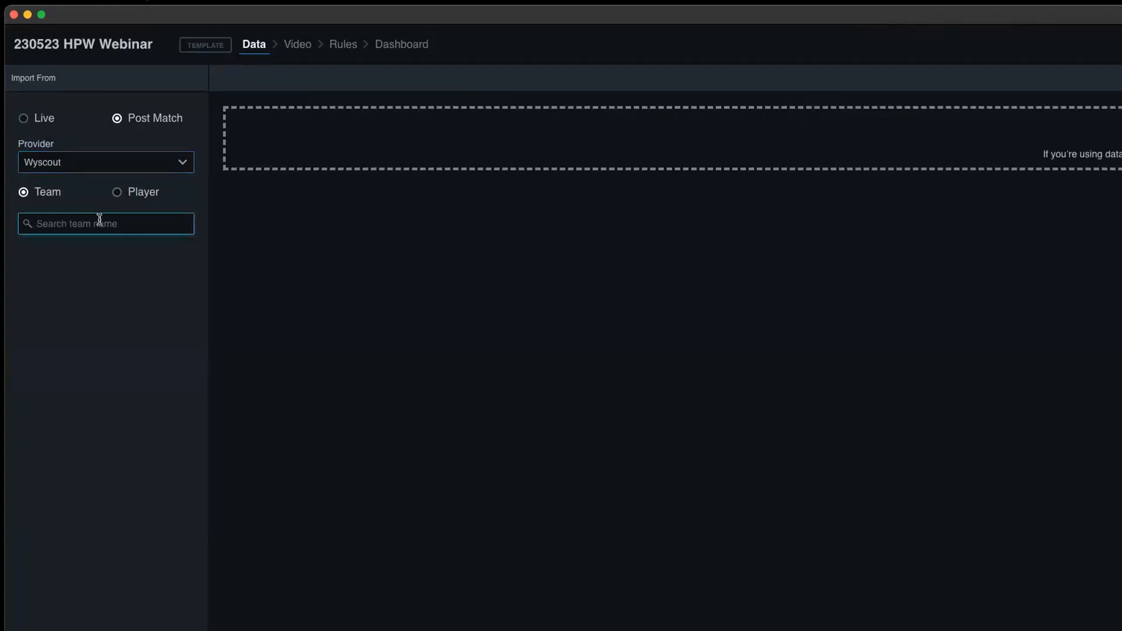
{"action": "type", "text": "Salz"}
{"action": "left_click", "coordinate": [62, 285]}
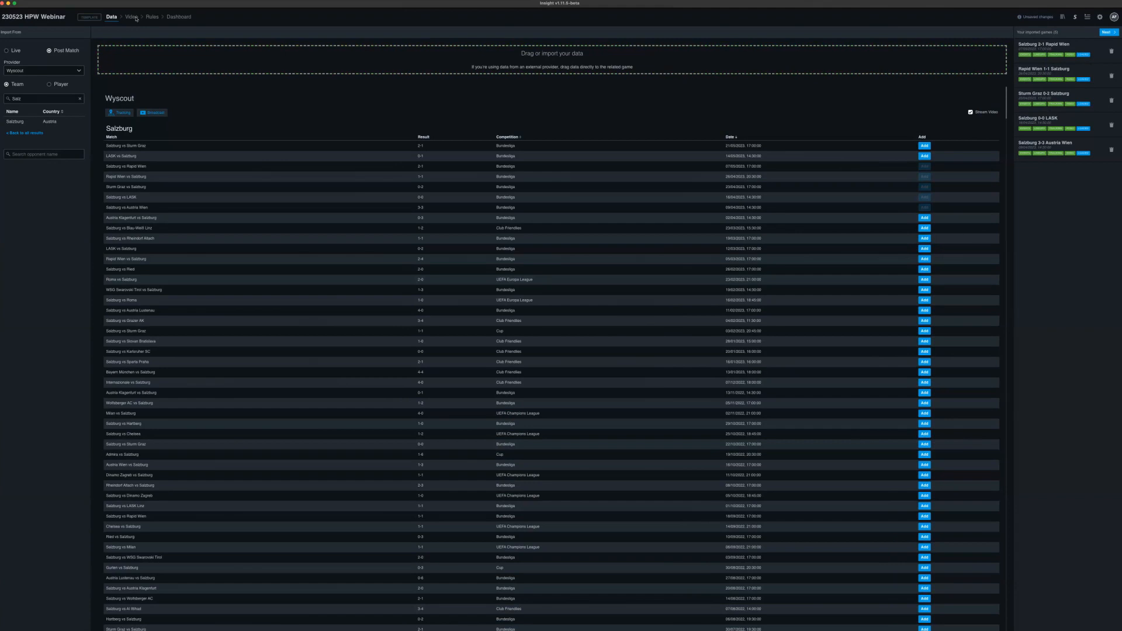
- Run Video Autofind for Salzburg 0-0 LASK in the project's video section and decline adding the match video
{"action": "left_click", "coordinate": [132, 17]}
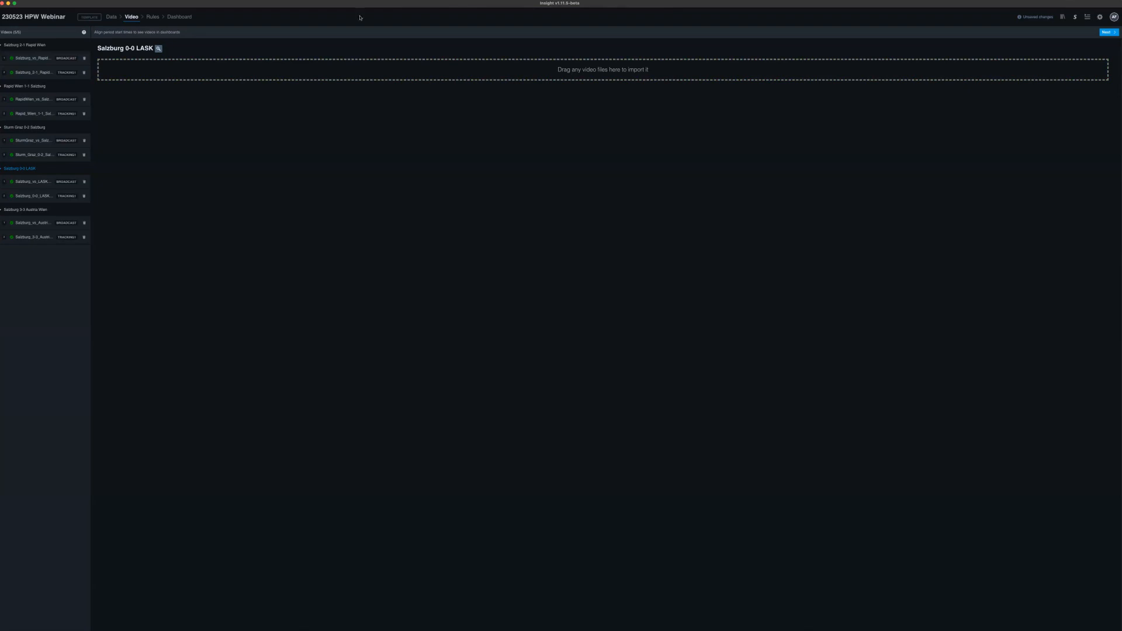
{"action": "left_click", "coordinate": [159, 49]}
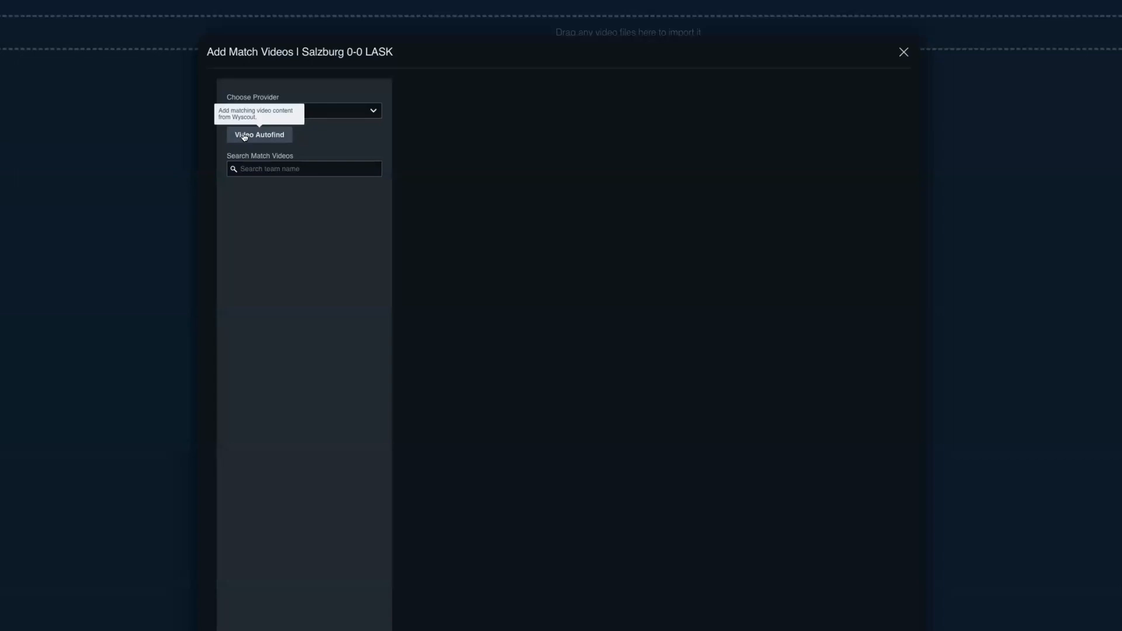
{"action": "left_click", "coordinate": [244, 135]}
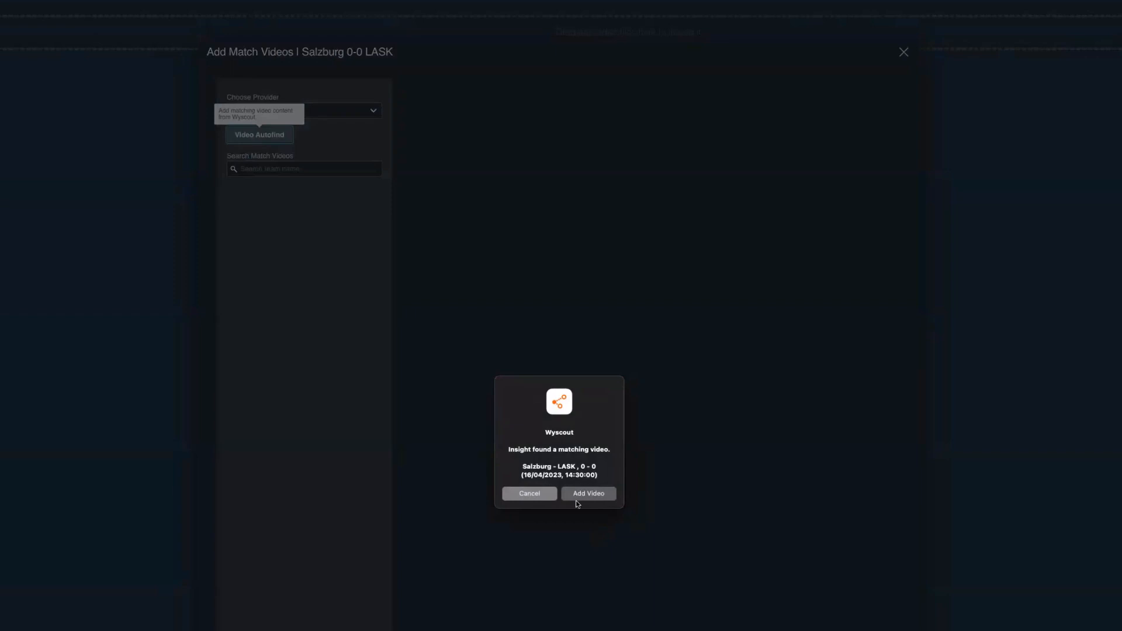
{"action": "left_click", "coordinate": [528, 494]}
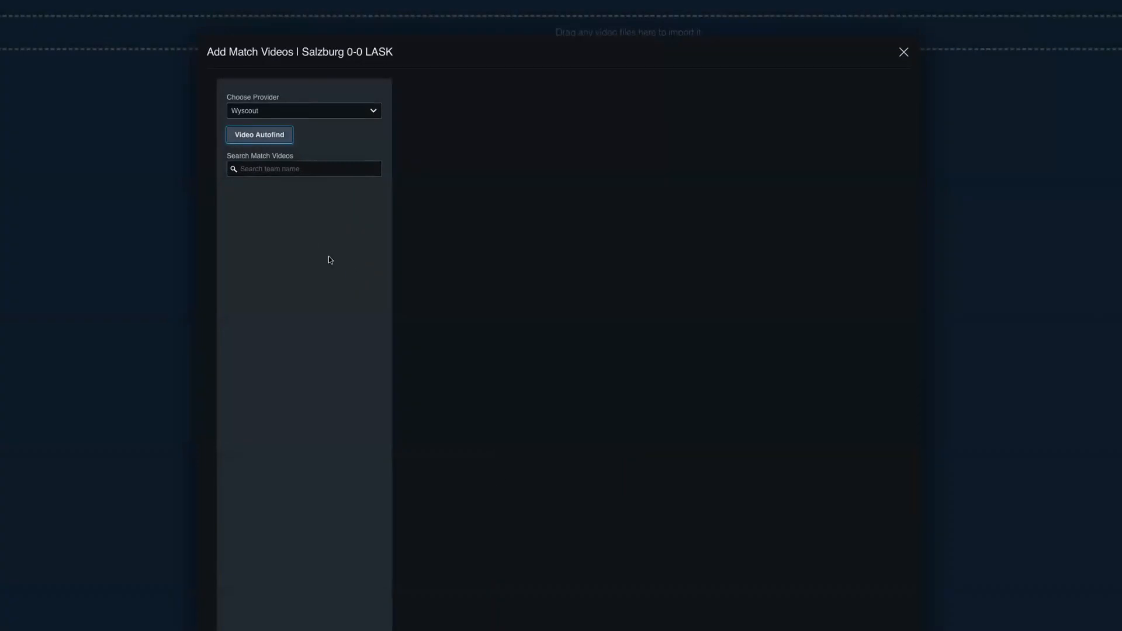
- List the League Exchange match videos for the Challenger Pro League, season 2022-2023
{"action": "left_click", "coordinate": [319, 113]}
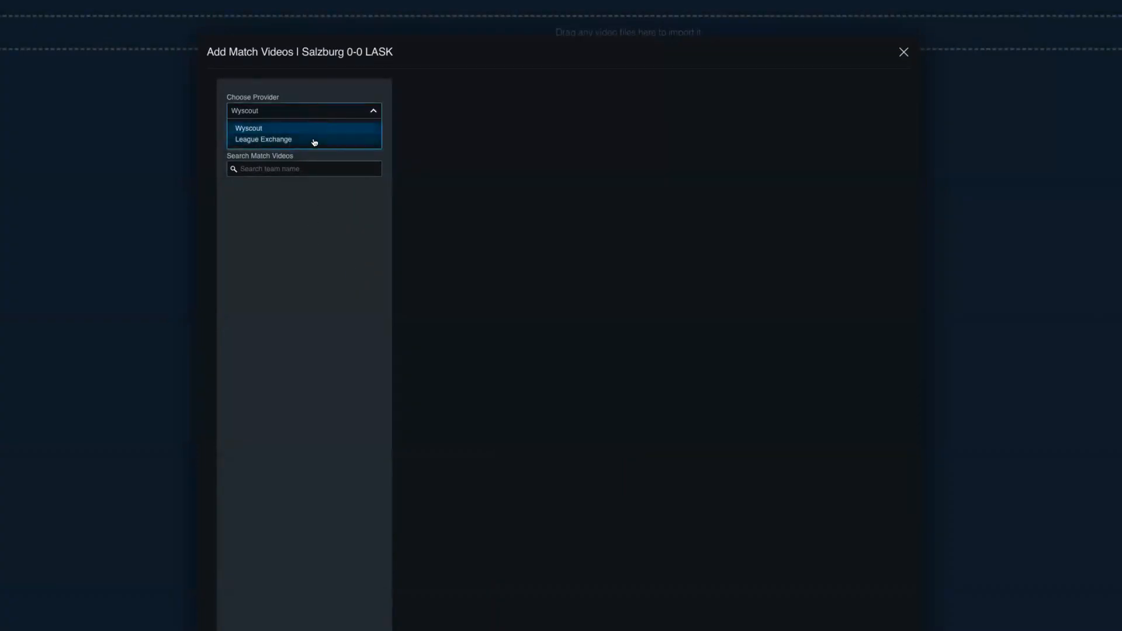
{"action": "left_click", "coordinate": [315, 140]}
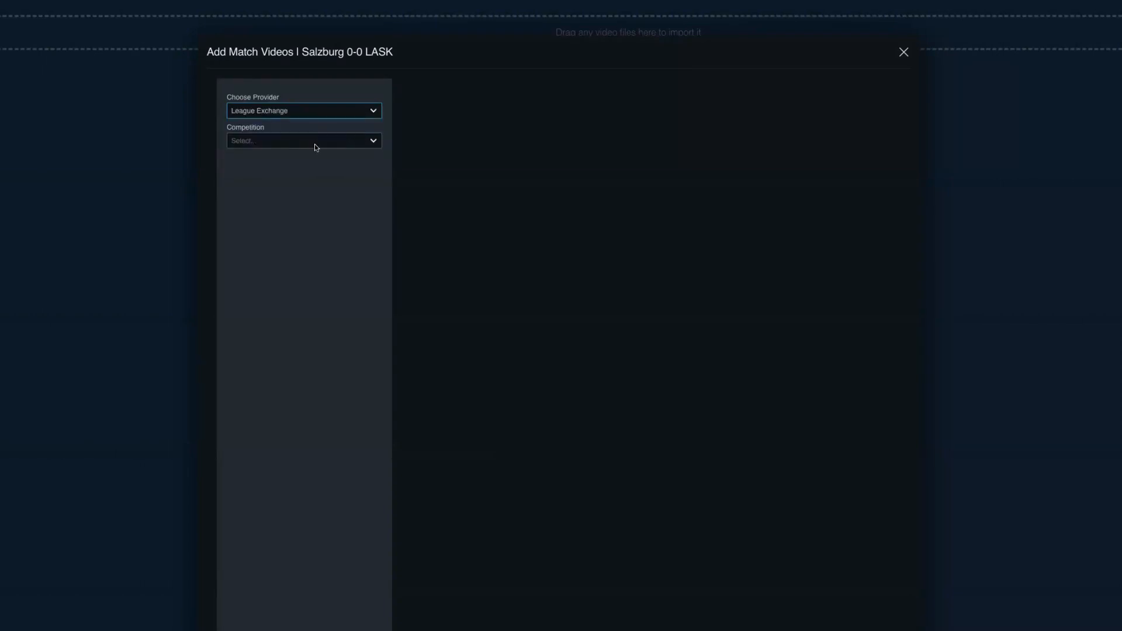
{"action": "left_click", "coordinate": [314, 144]}
{"action": "left_click", "coordinate": [294, 201]}
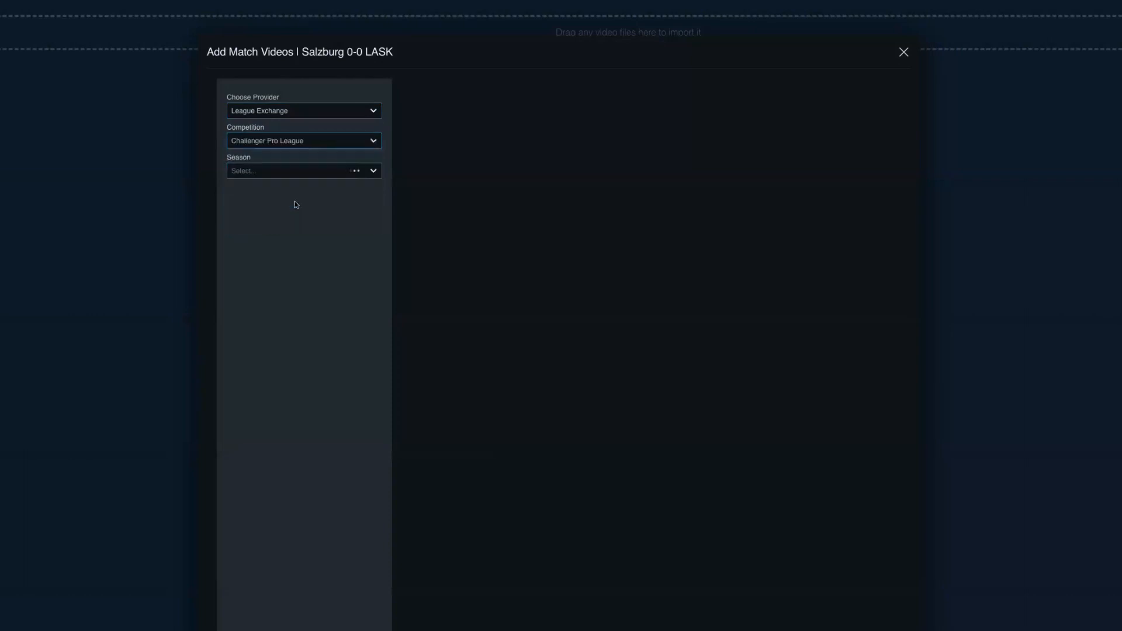
{"action": "left_click", "coordinate": [336, 170]}
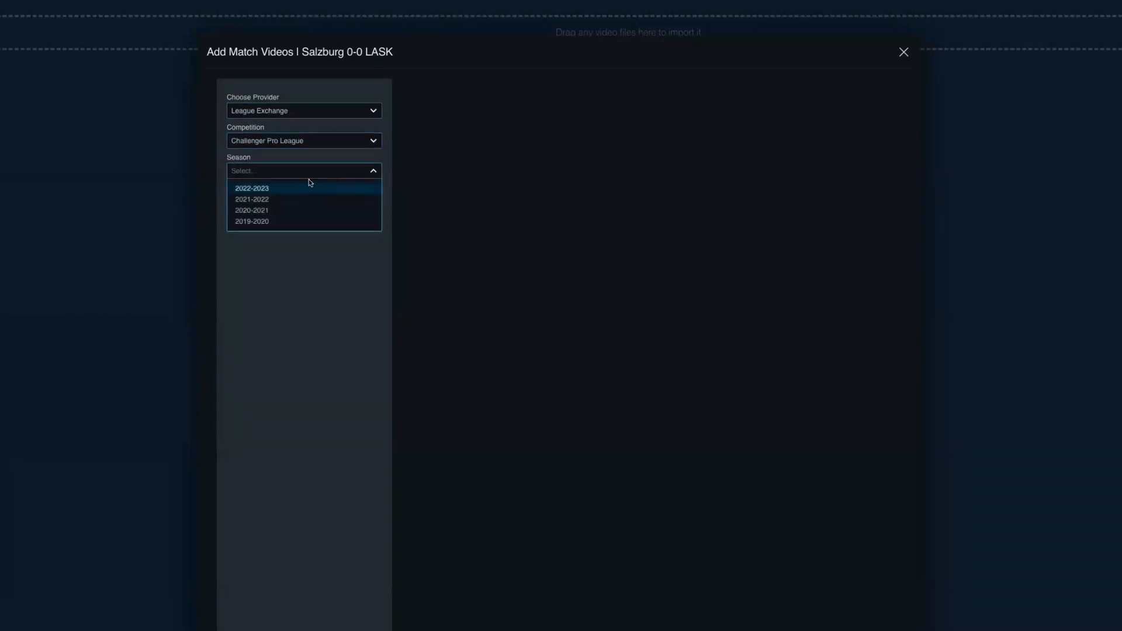
{"action": "left_click", "coordinate": [300, 189]}
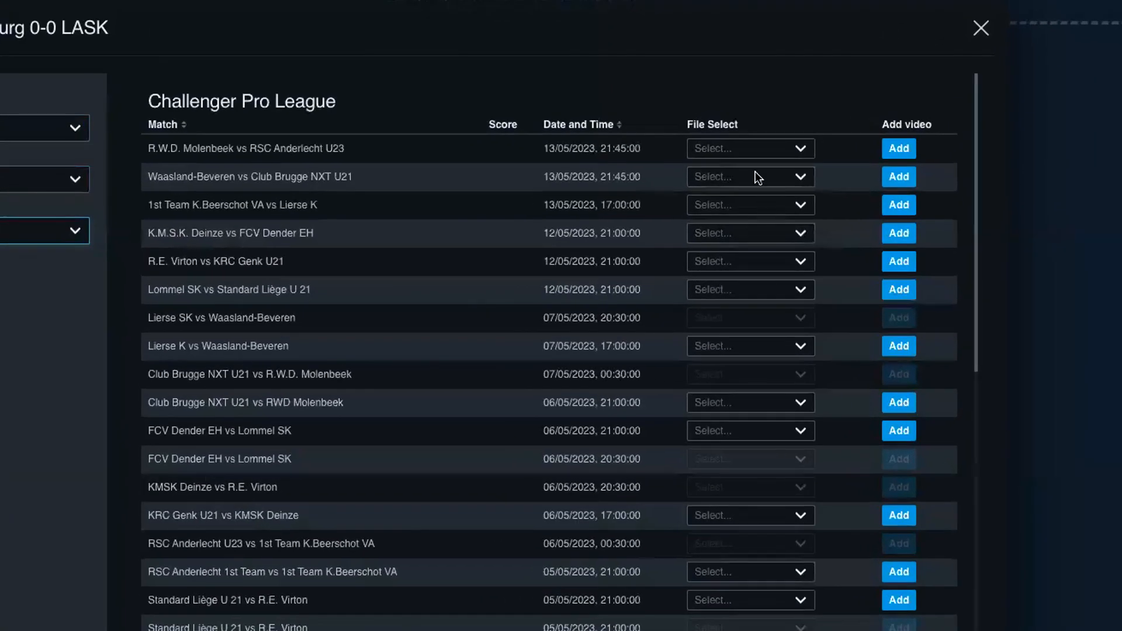
- View the video files available for R.W.D. Molenbeek vs RSC Anderlecht U23 and close the match video search
{"action": "left_click", "coordinate": [749, 151]}
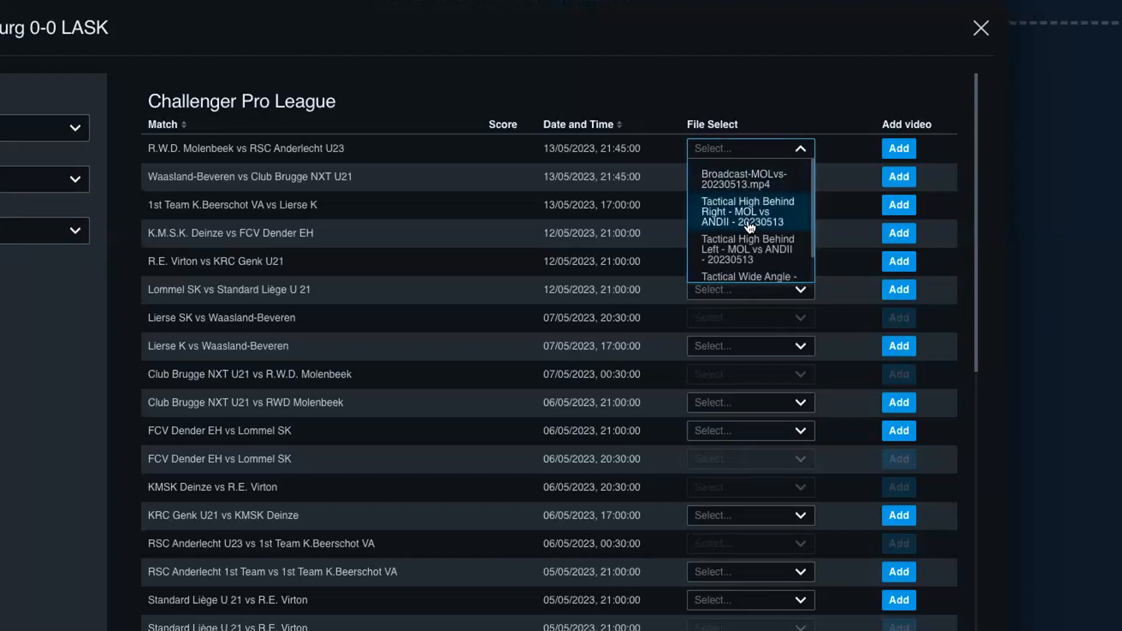
{"action": "left_click", "coordinate": [748, 96]}
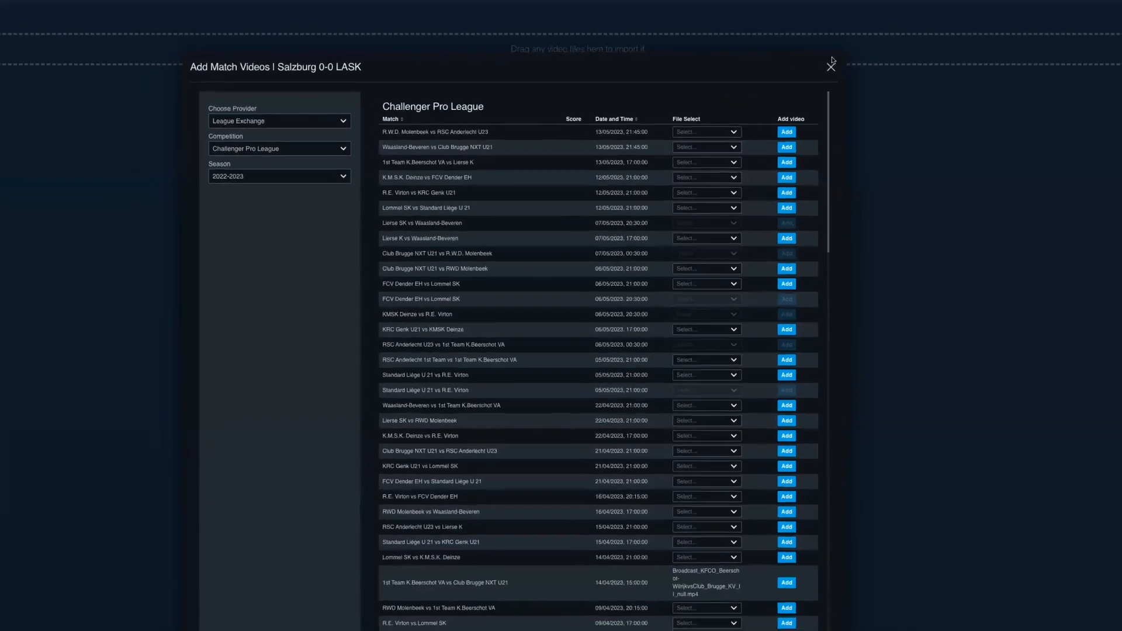
{"action": "left_click", "coordinate": [830, 66]}
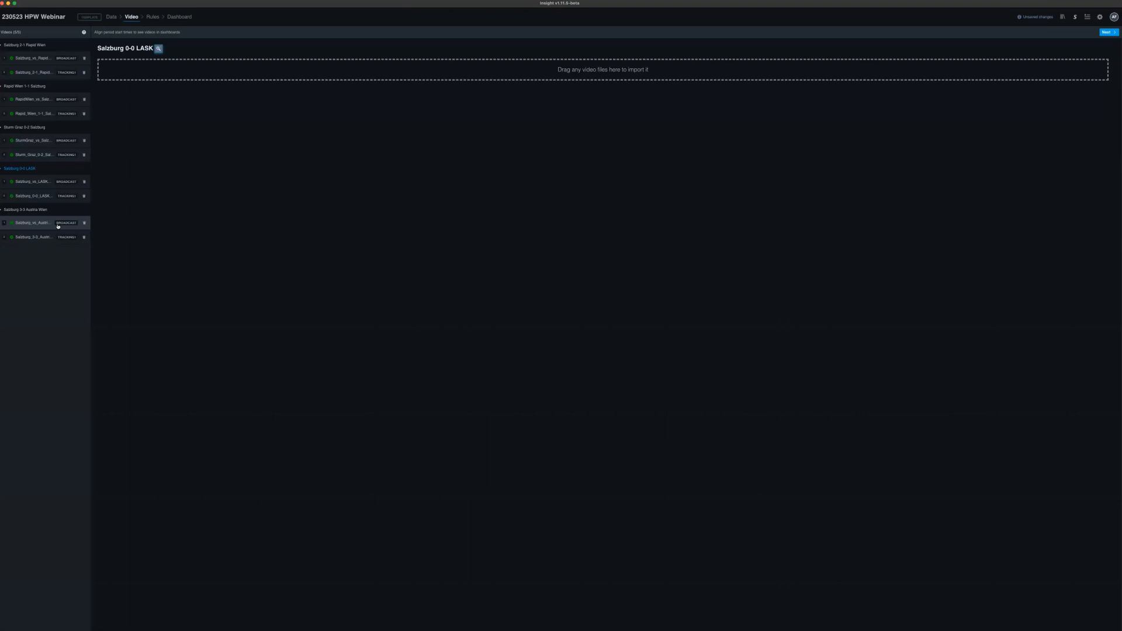
- Open the project's rules, then play and pause the 1H 06:10 keeper pick-up clip from the dashboard's Distribution from Goal Kick table
{"action": "left_click", "coordinate": [154, 17]}
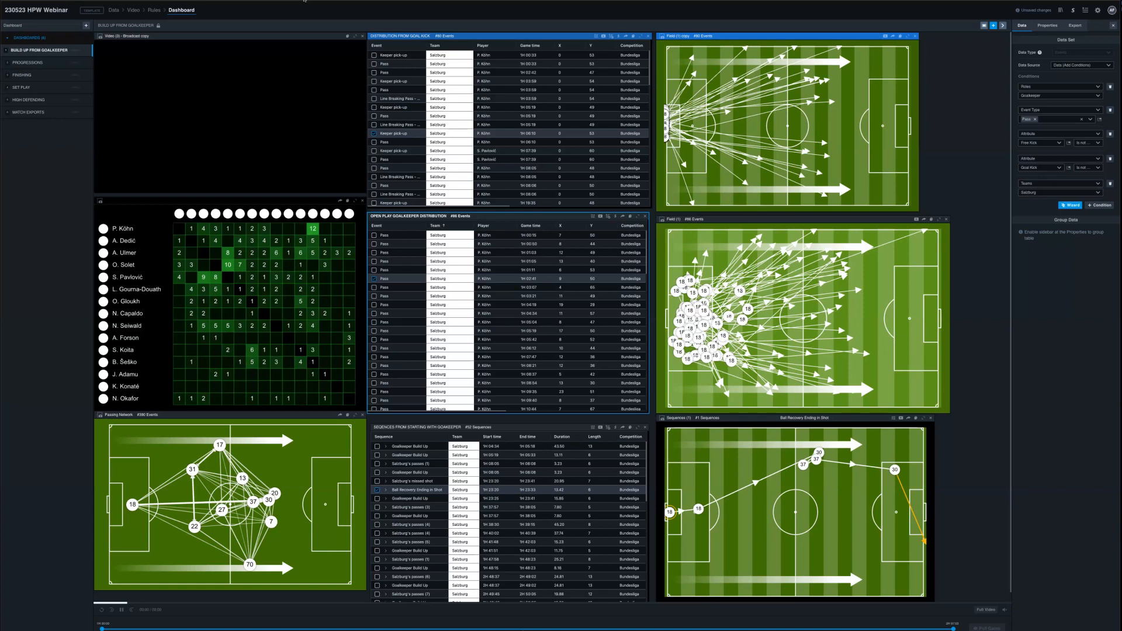
{"action": "left_click", "coordinate": [390, 134]}
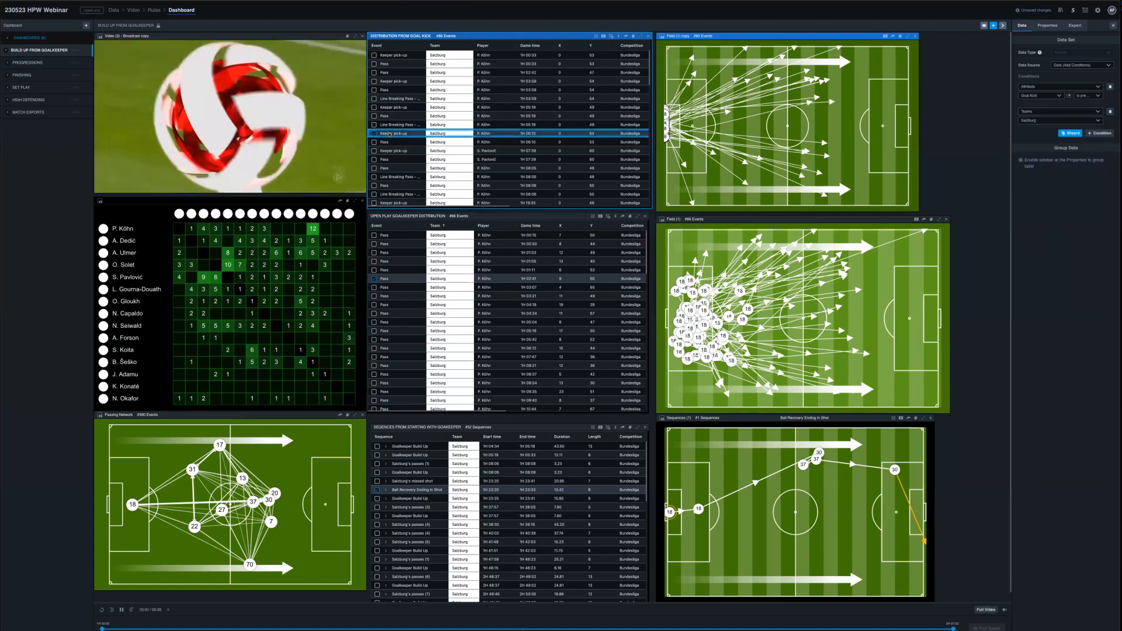
{"action": "left_click", "coordinate": [122, 610]}
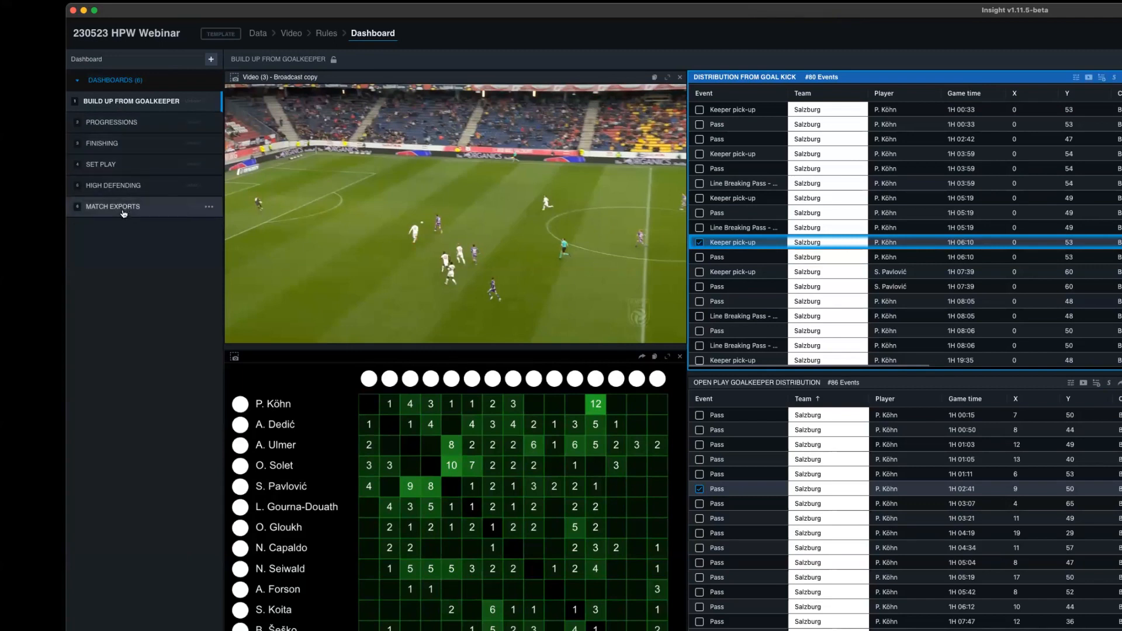
- View the Progressions, Finishing and Match Exports dashboards and return to Build Up from Goalkeeper
{"action": "double_click", "coordinate": [117, 122]}
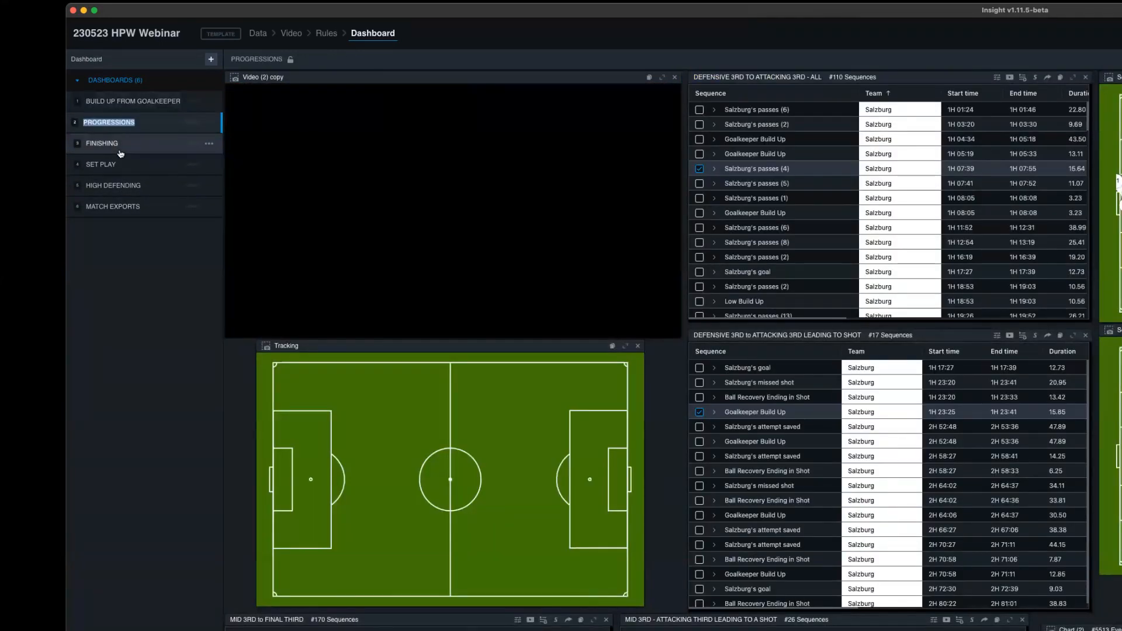
{"action": "left_click", "coordinate": [120, 152]}
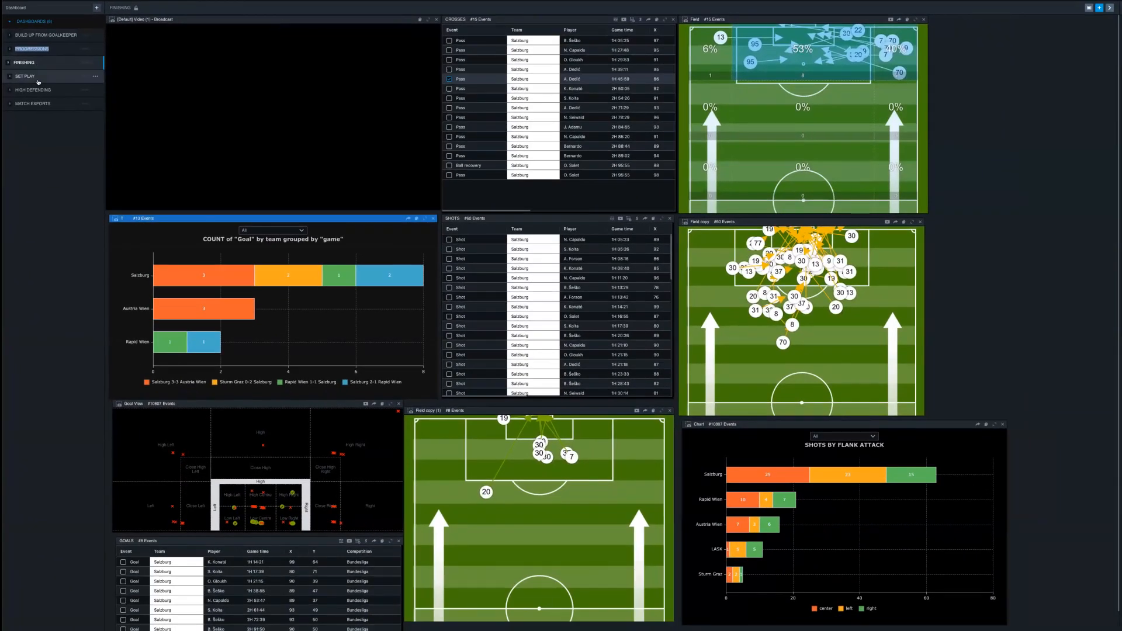
{"action": "double_click", "coordinate": [37, 104]}
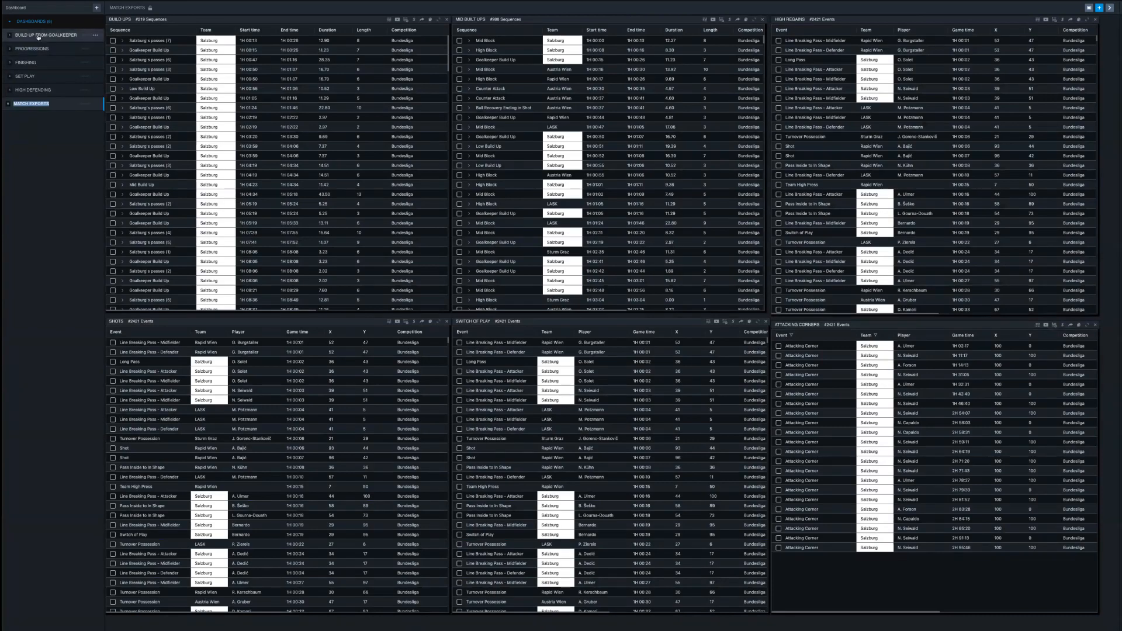
{"action": "double_click", "coordinate": [39, 36]}
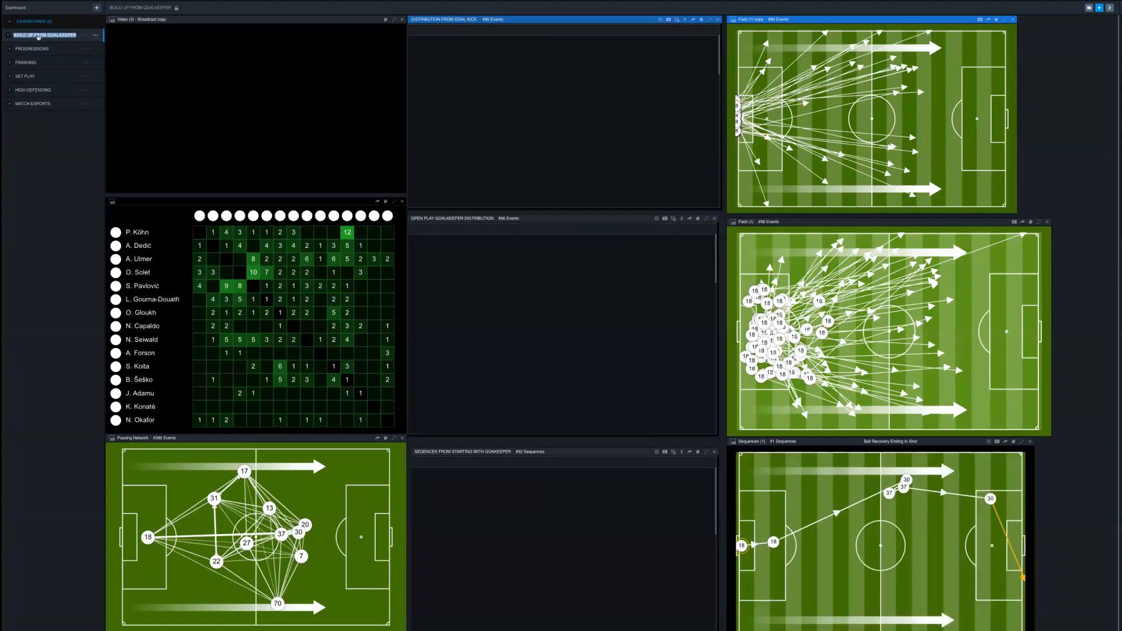
- Replay the 1H 06:10 keeper pick-up clip and turn on the heatmap for the goal-kick distribution field
{"action": "left_click", "coordinate": [444, 128]}
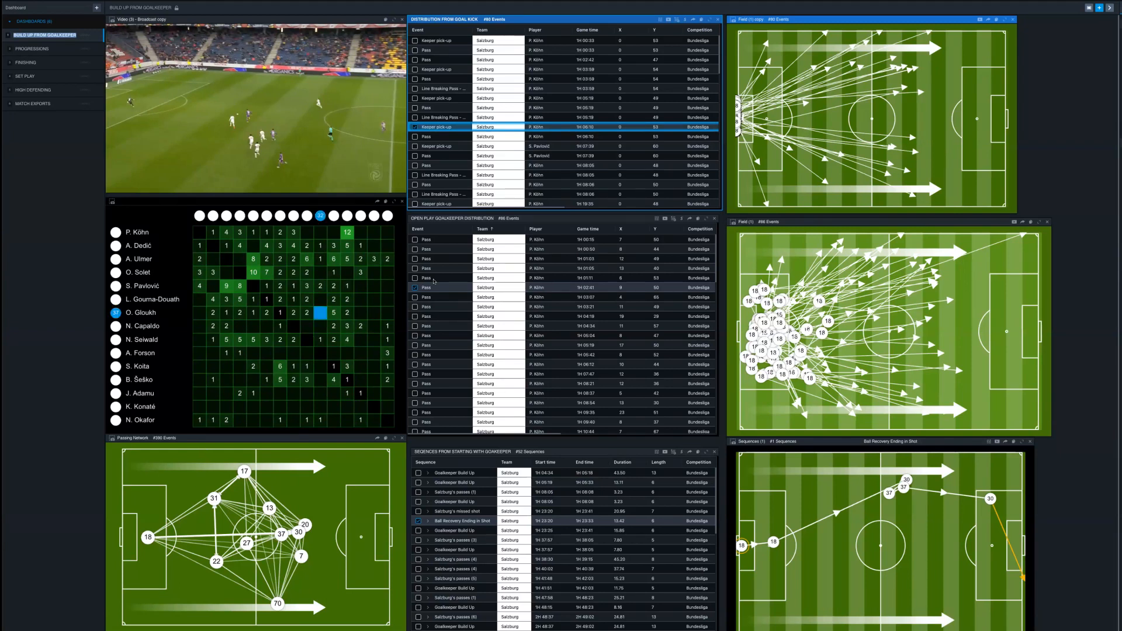
{"action": "double_click", "coordinate": [459, 20]}
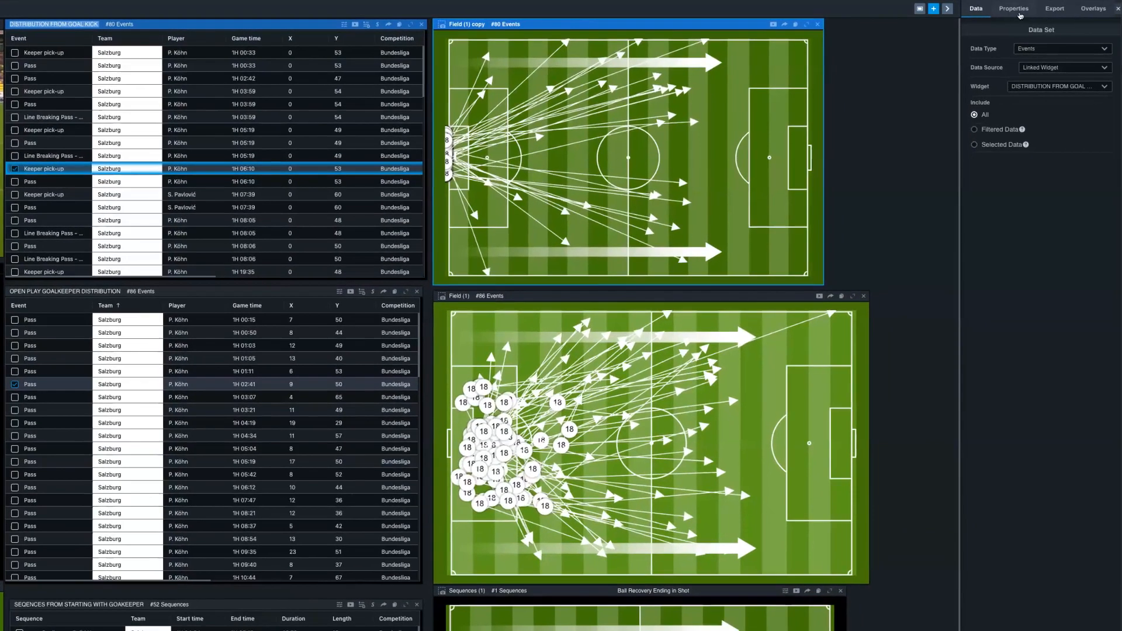
{"action": "left_click", "coordinate": [1019, 11]}
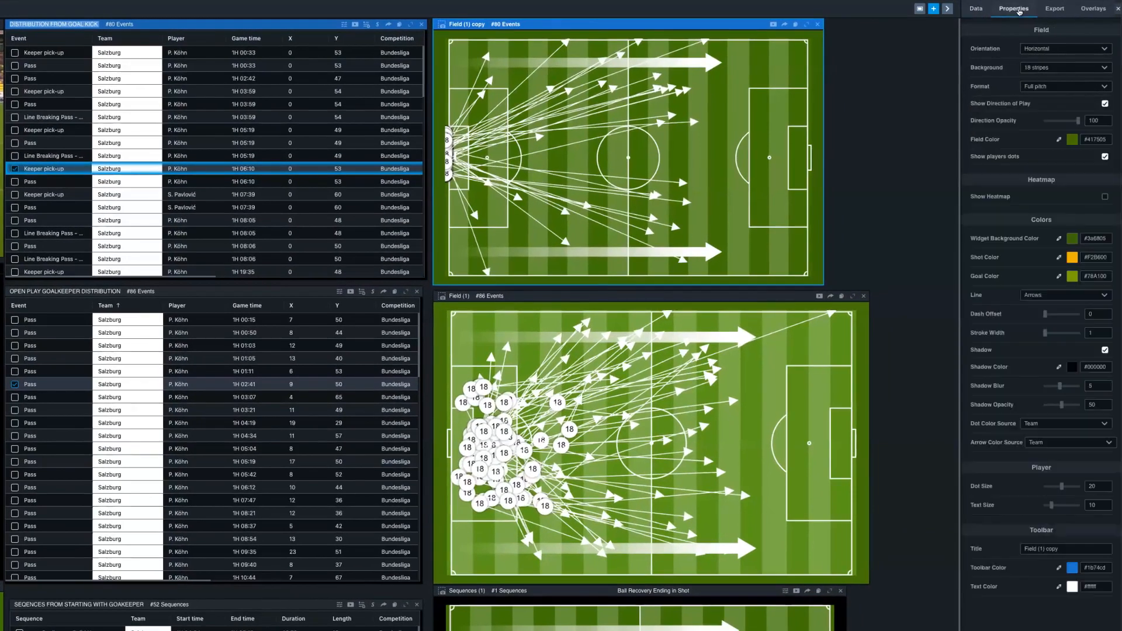
{"action": "left_click", "coordinate": [1104, 196]}
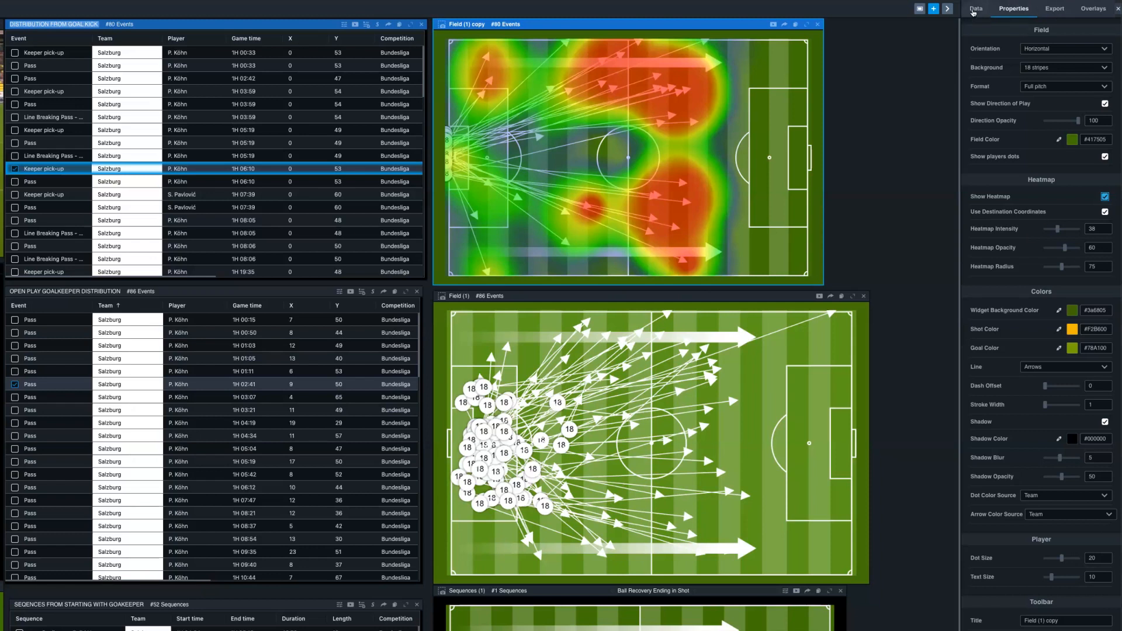
- Examine the data settings of the goal-kick field and the conditions of the goal-kick and open-play goalkeeper distribution tables
{"action": "left_click", "coordinate": [973, 10]}
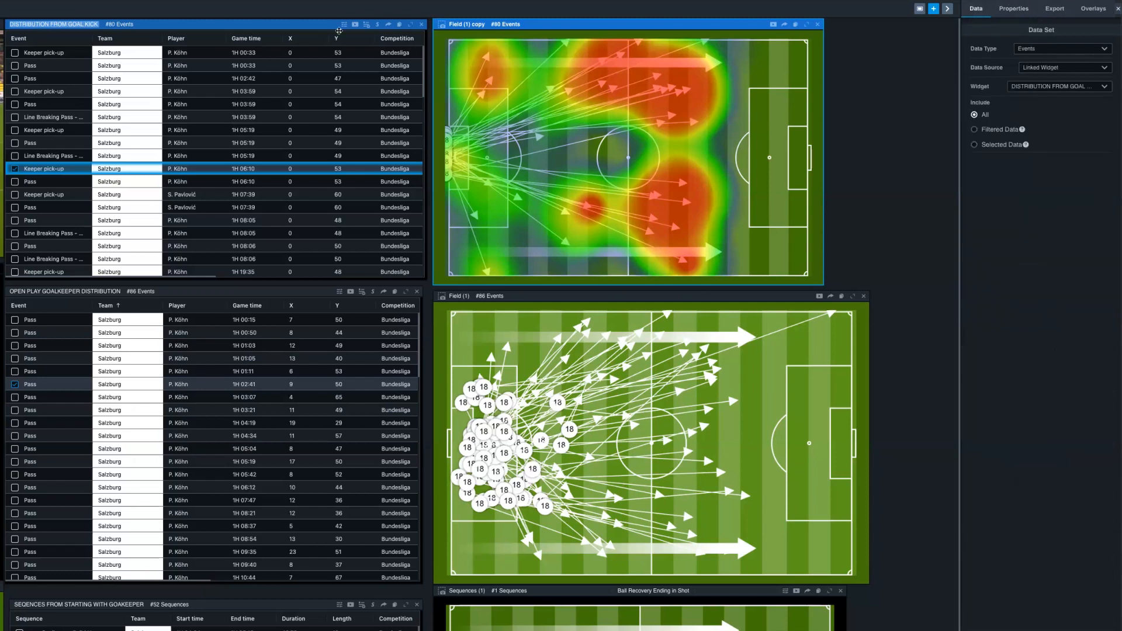
{"action": "left_click", "coordinate": [292, 26]}
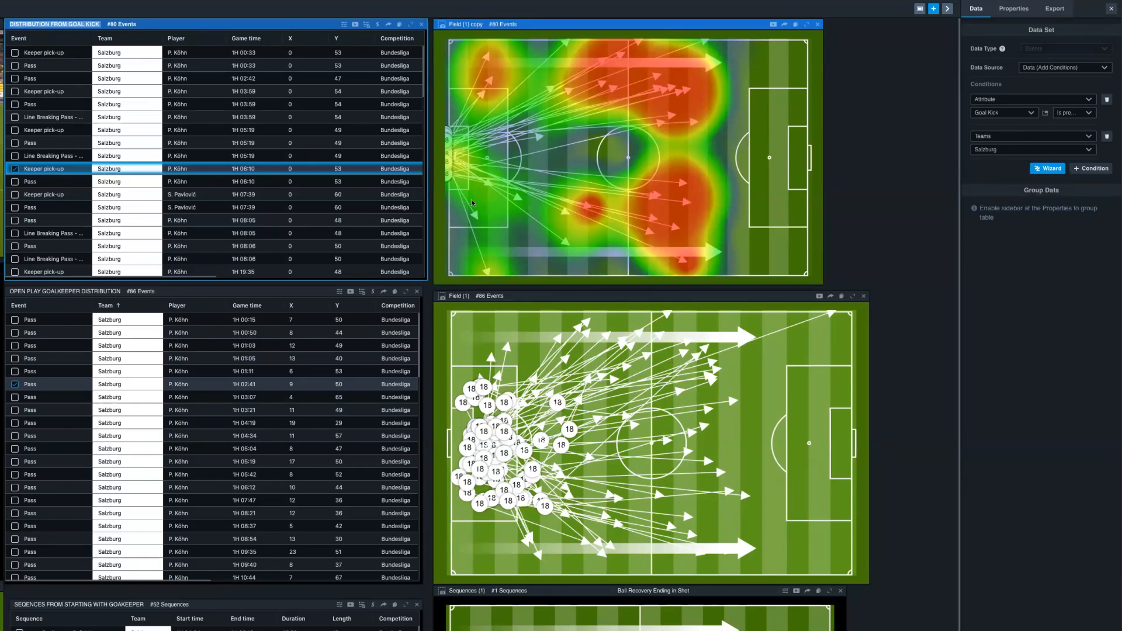
{"action": "left_click", "coordinate": [200, 292]}
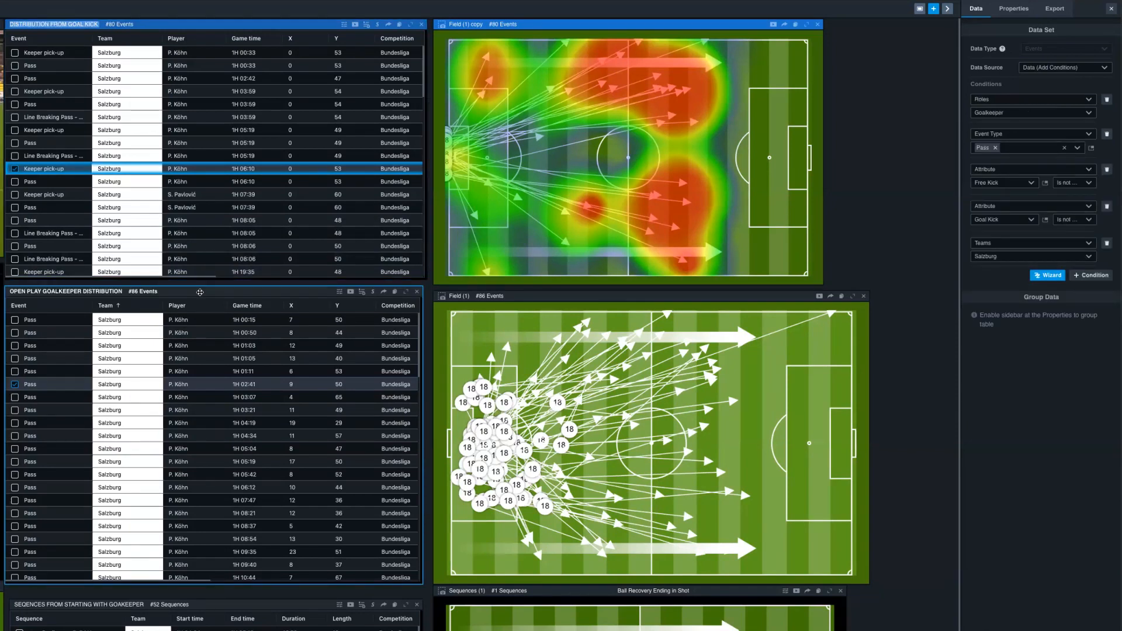
- Check the open-play goalkeeper distribution table's data link and turn on the heatmap for the field linked to it
{"action": "left_click", "coordinate": [560, 296]}
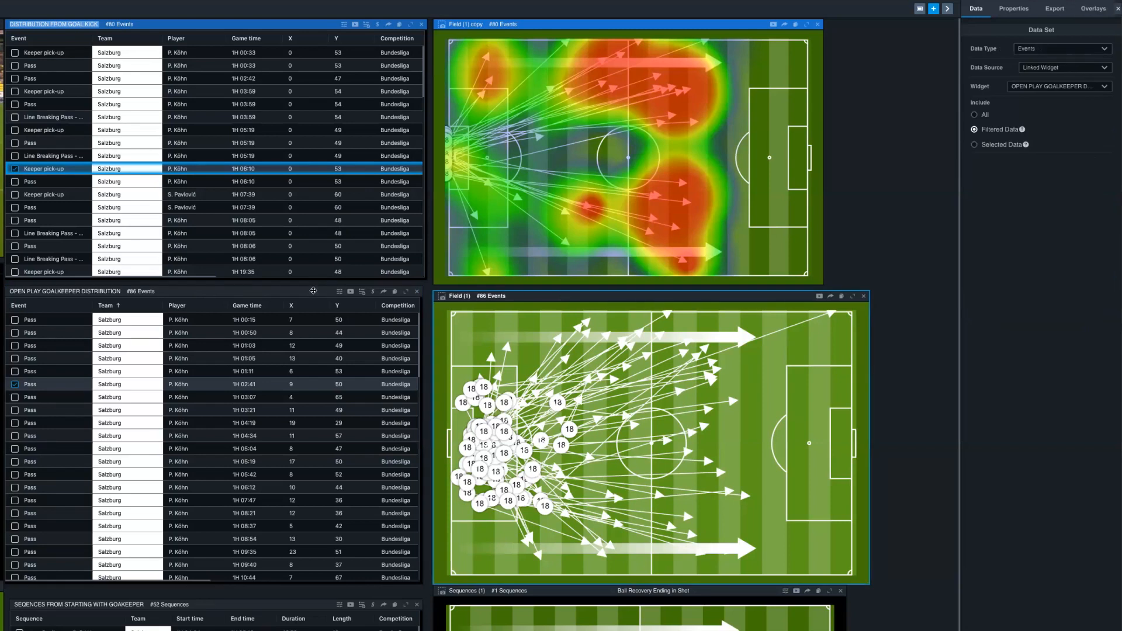
{"action": "left_click", "coordinate": [320, 293]}
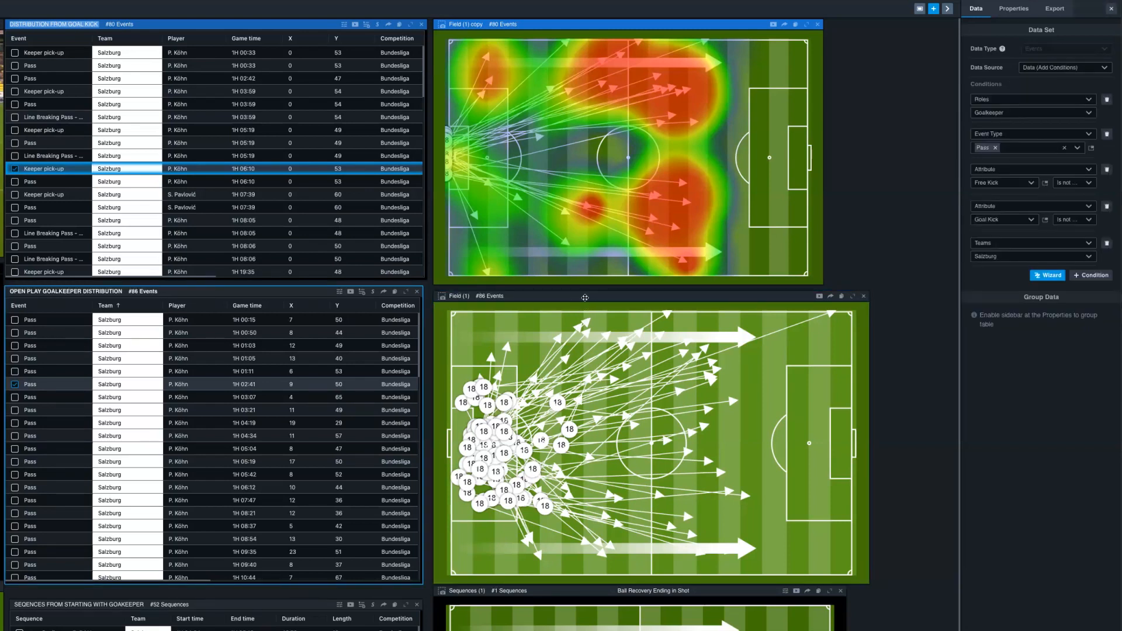
{"action": "left_click", "coordinate": [584, 298]}
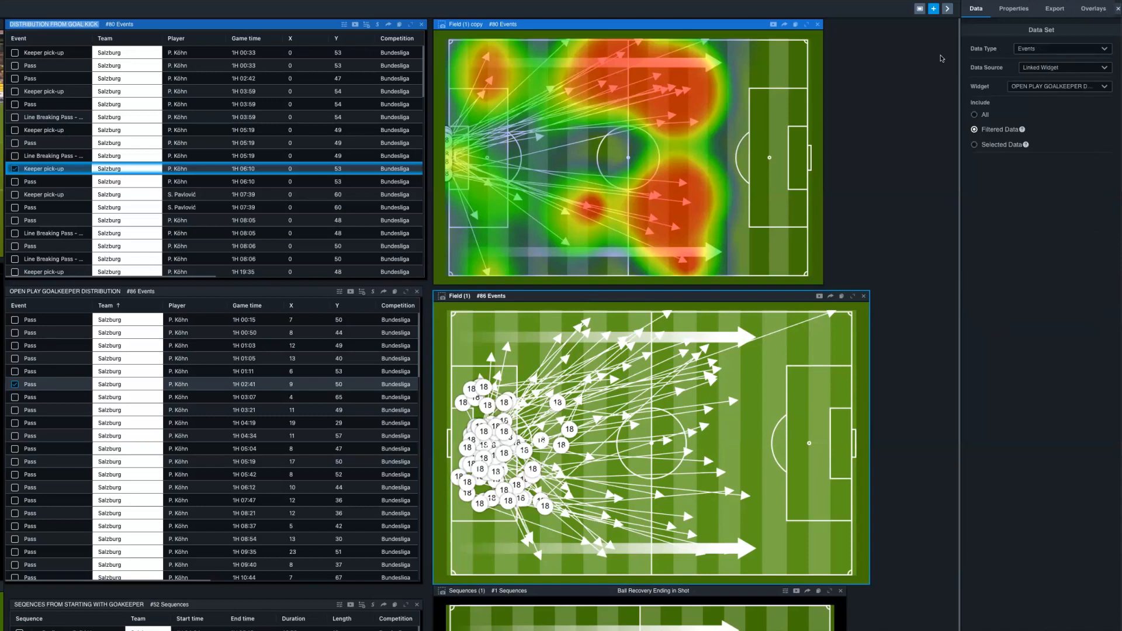
{"action": "left_click", "coordinate": [1015, 7]}
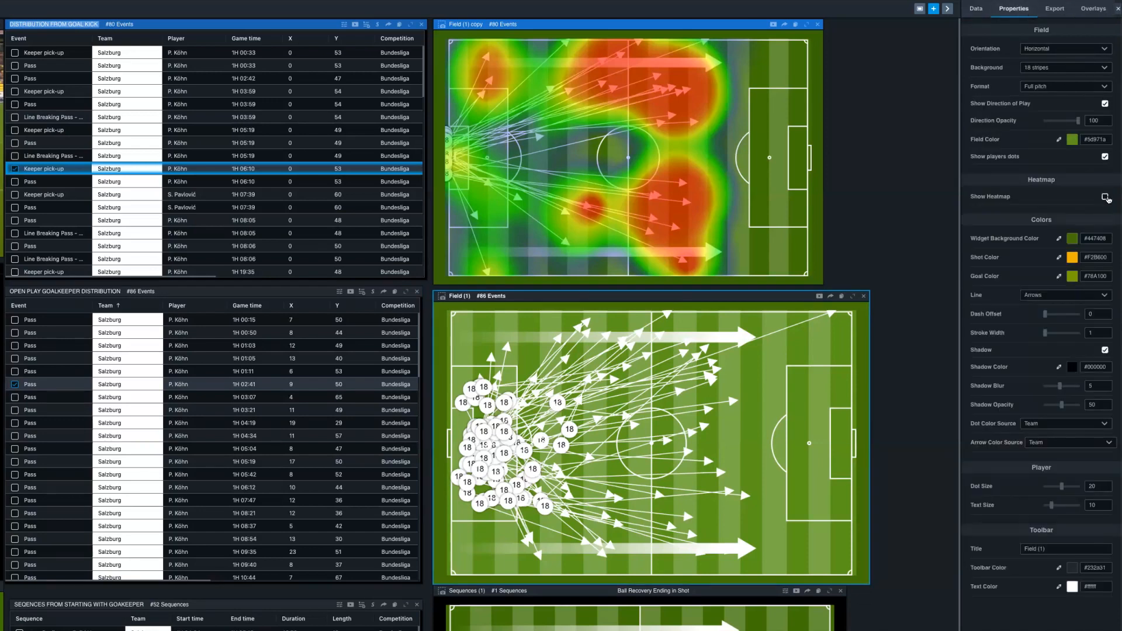
{"action": "left_click", "coordinate": [1104, 197]}
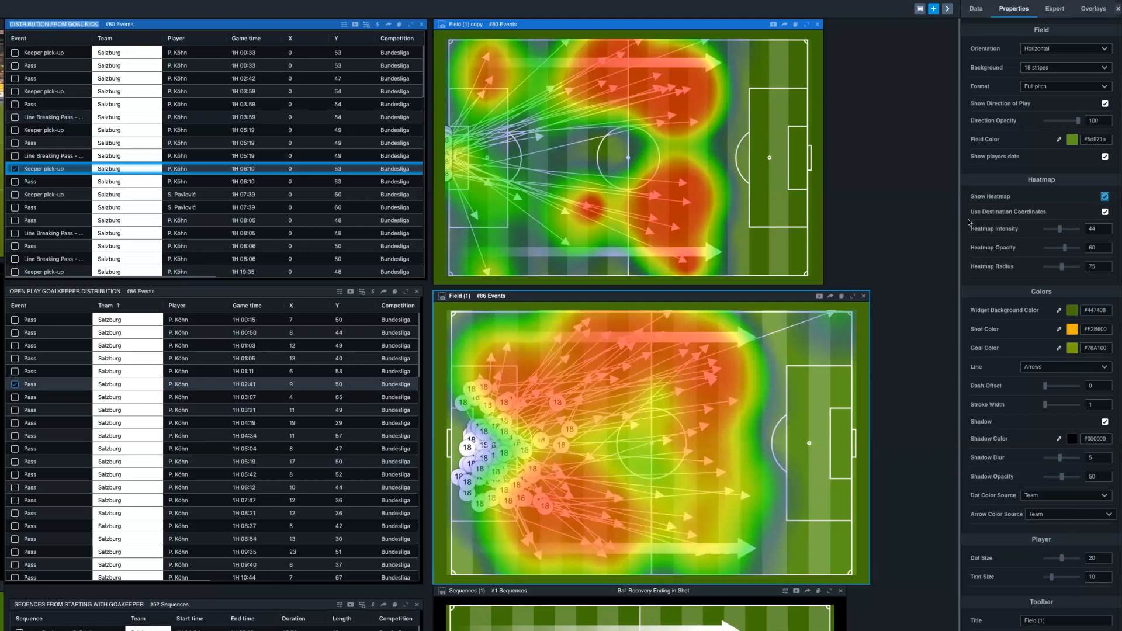
- Add an Events number overlay to the open-play goalkeeper distribution field and set its main number to Number
{"action": "left_click", "coordinate": [1090, 9]}
{"action": "left_click", "coordinate": [1063, 49]}
{"action": "left_click", "coordinate": [1060, 73]}
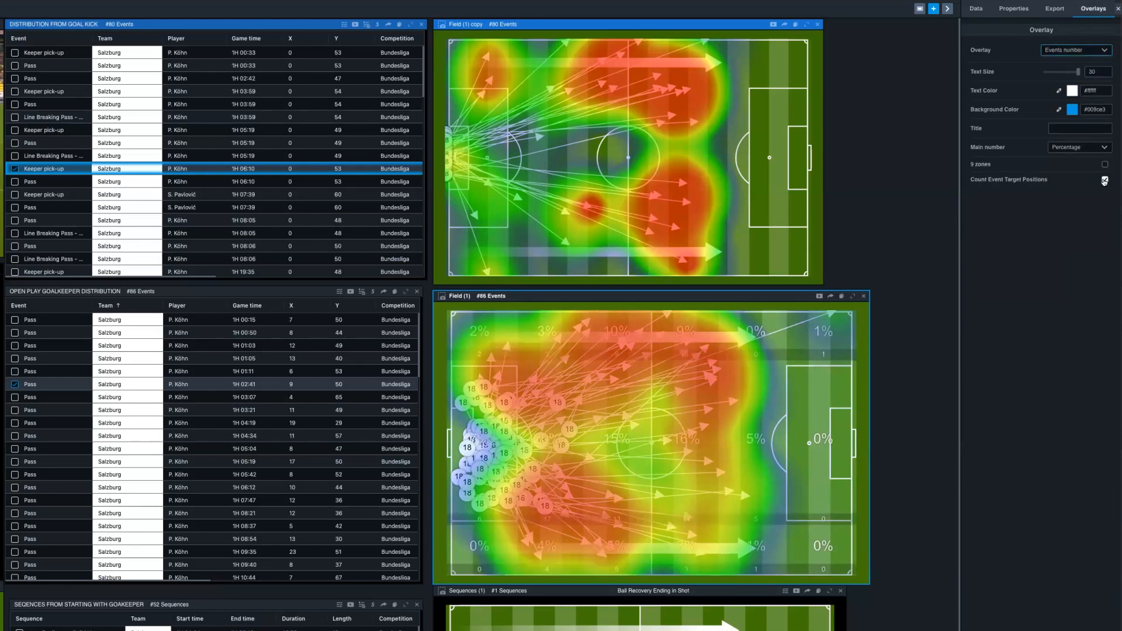
{"action": "left_click", "coordinate": [1073, 148]}
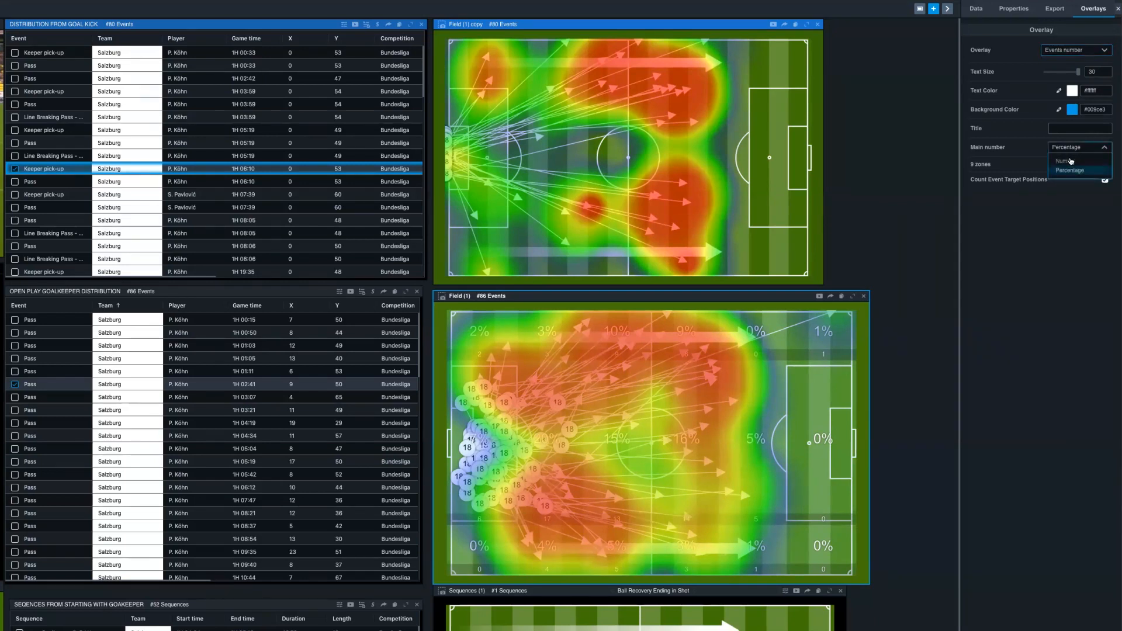
{"action": "left_click", "coordinate": [1070, 161]}
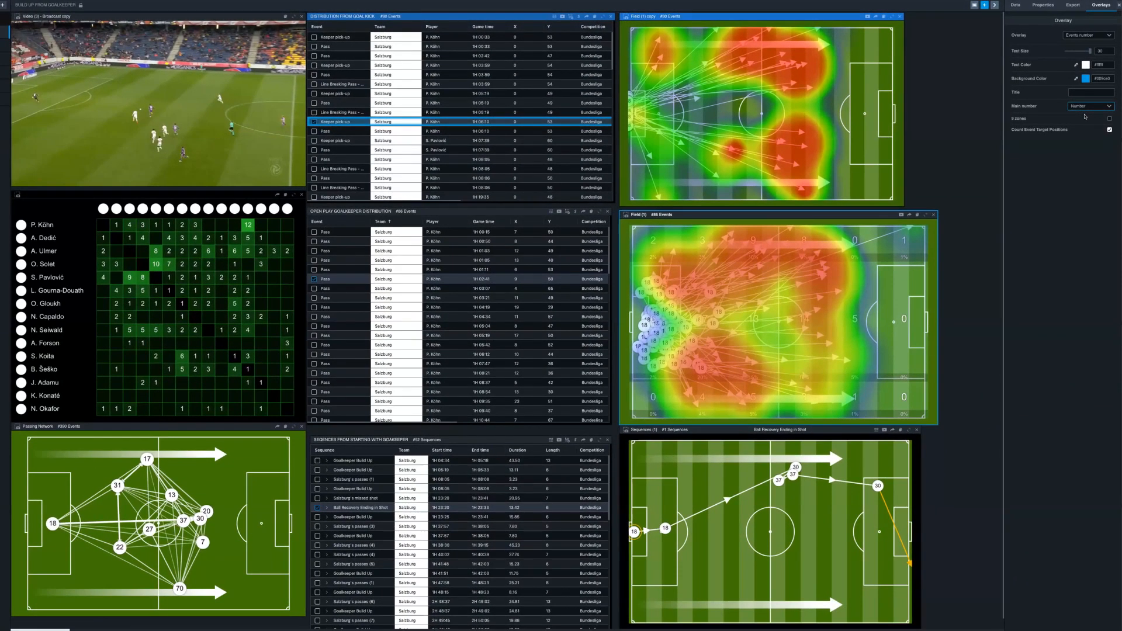
- Try a midfield ending zone for the goalkeeper sequences, show the 1H 00:50 Goalkeeper Build Up, and return the zone to the attacking third
{"action": "left_click", "coordinate": [471, 439]}
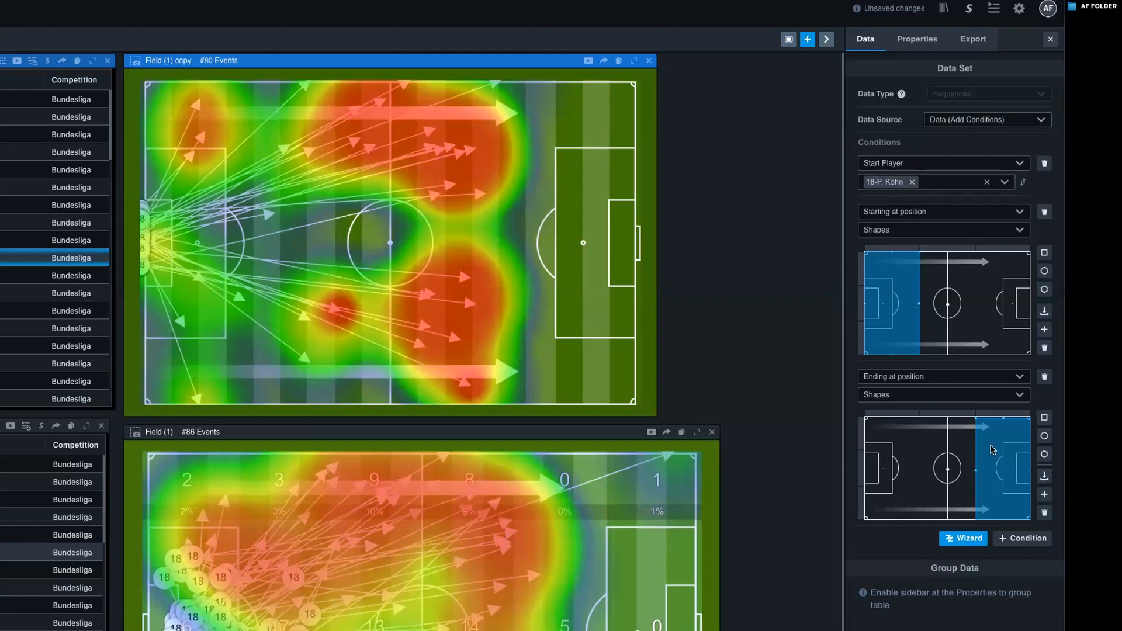
{"action": "left_click_drag", "start_coordinate": [992, 450], "coordinate": [952, 449]}
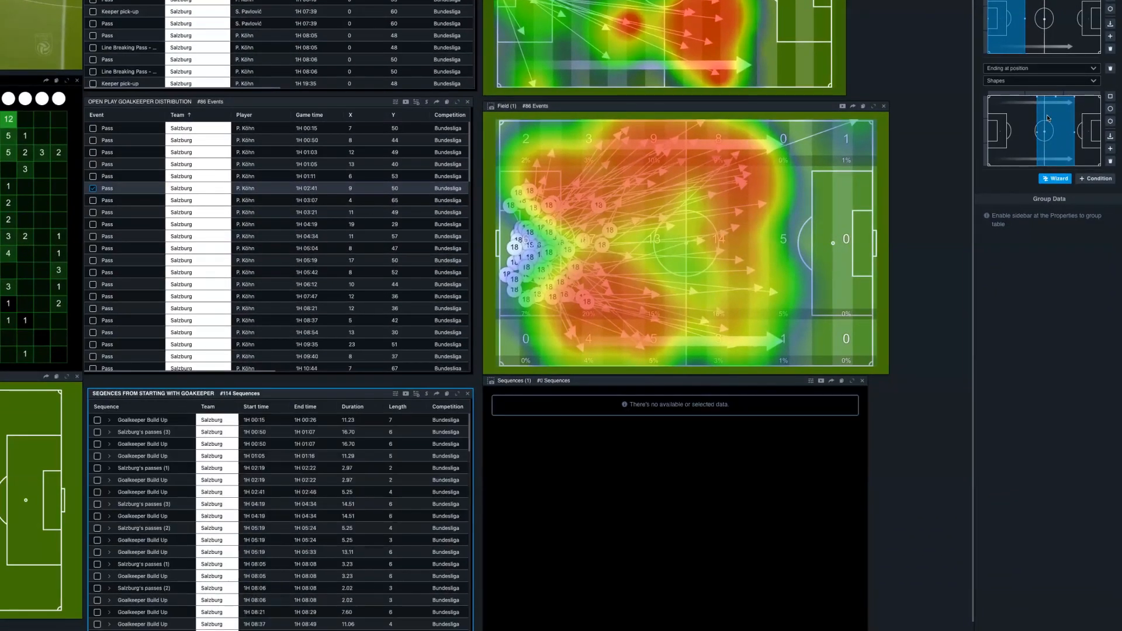
{"action": "left_click", "coordinate": [97, 444]}
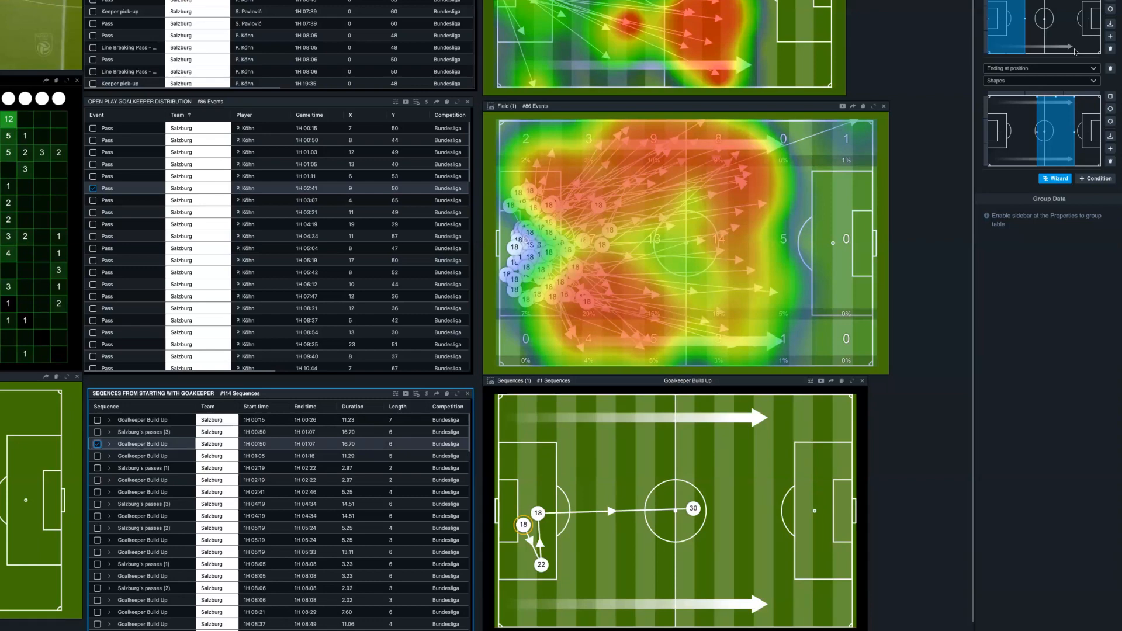
{"action": "left_click_drag", "start_coordinate": [1063, 120], "coordinate": [1089, 119]}
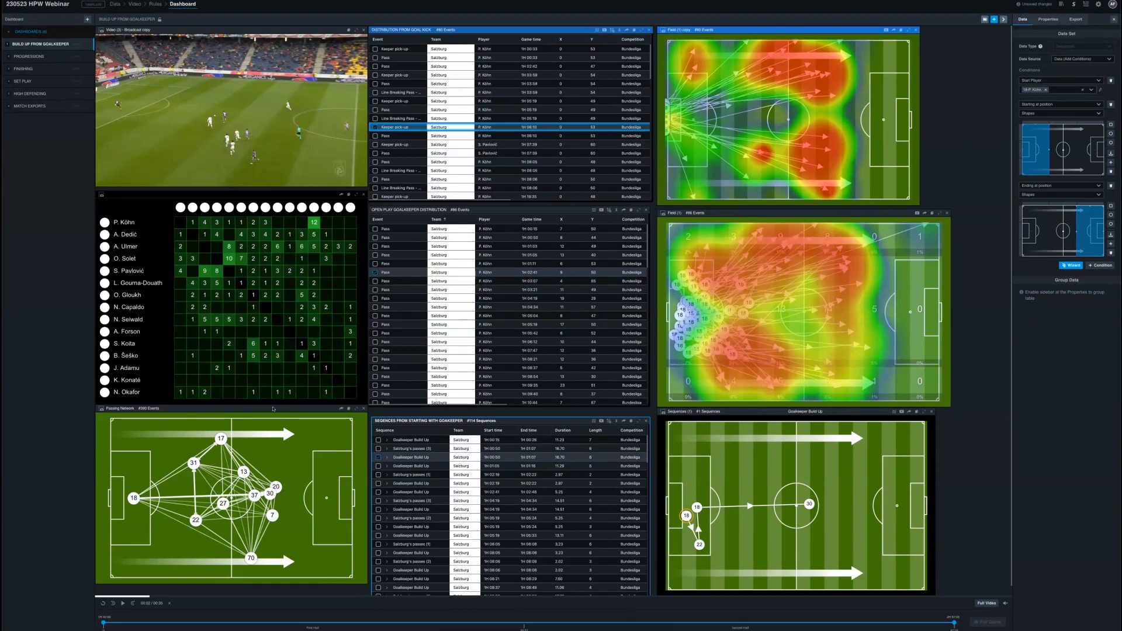
- View the passing network's data settings and open the Progressions dashboard
{"action": "left_click", "coordinate": [273, 407]}
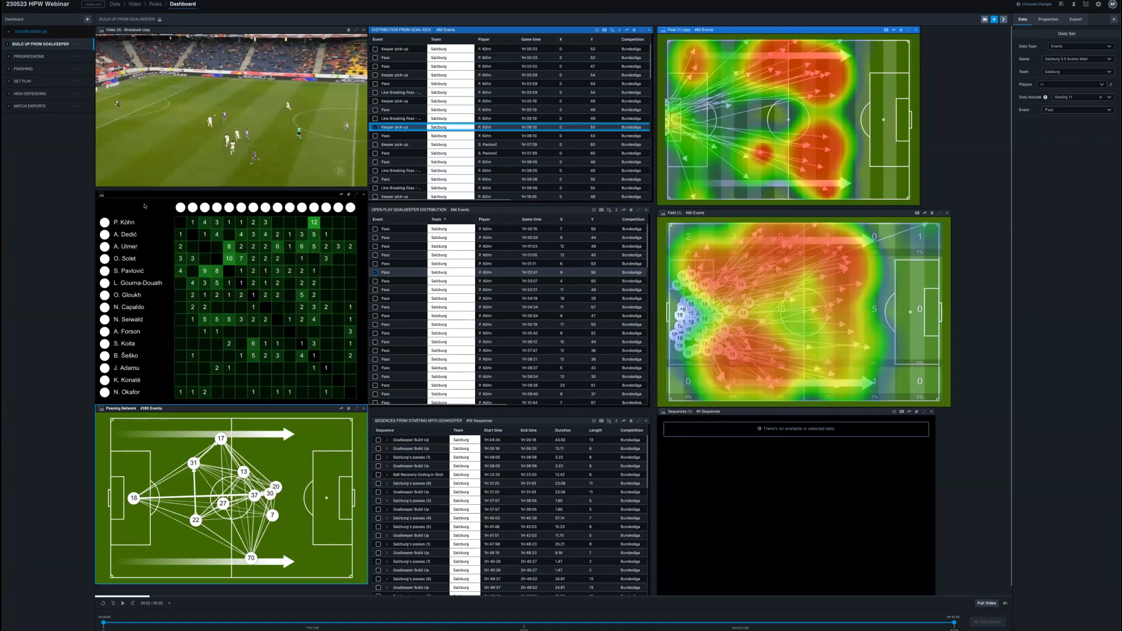
{"action": "left_click", "coordinate": [31, 57]}
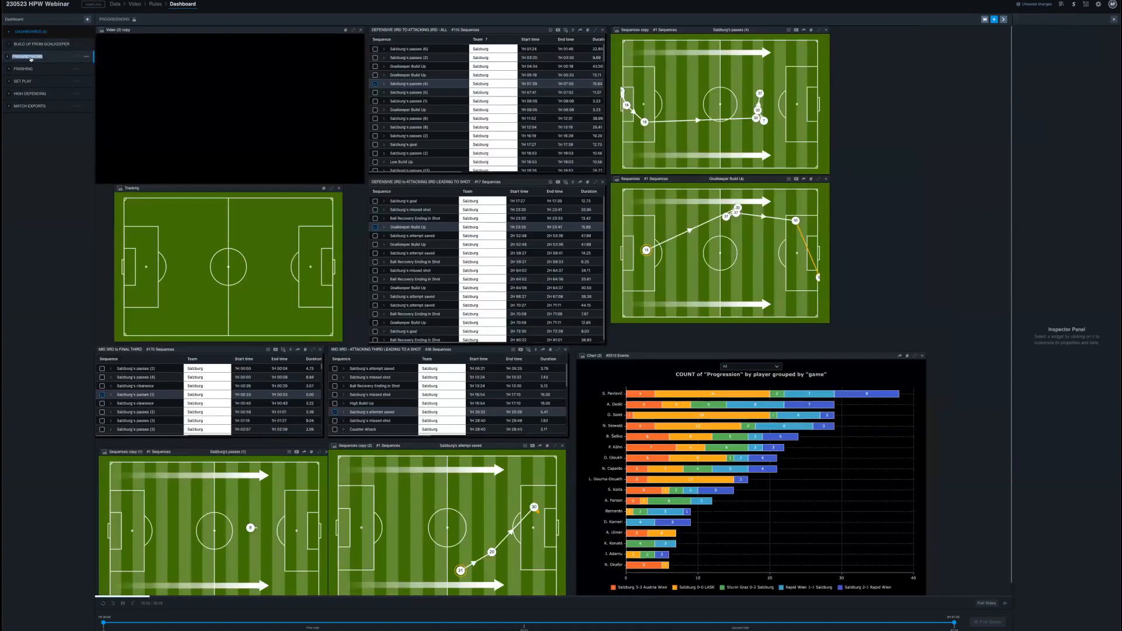
- Play the 1H 23:25 Goalkeeper Build Up and the 1H 07:39 Salzburg's passes (4) sequences, and pause the video
{"action": "left_click", "coordinate": [415, 227]}
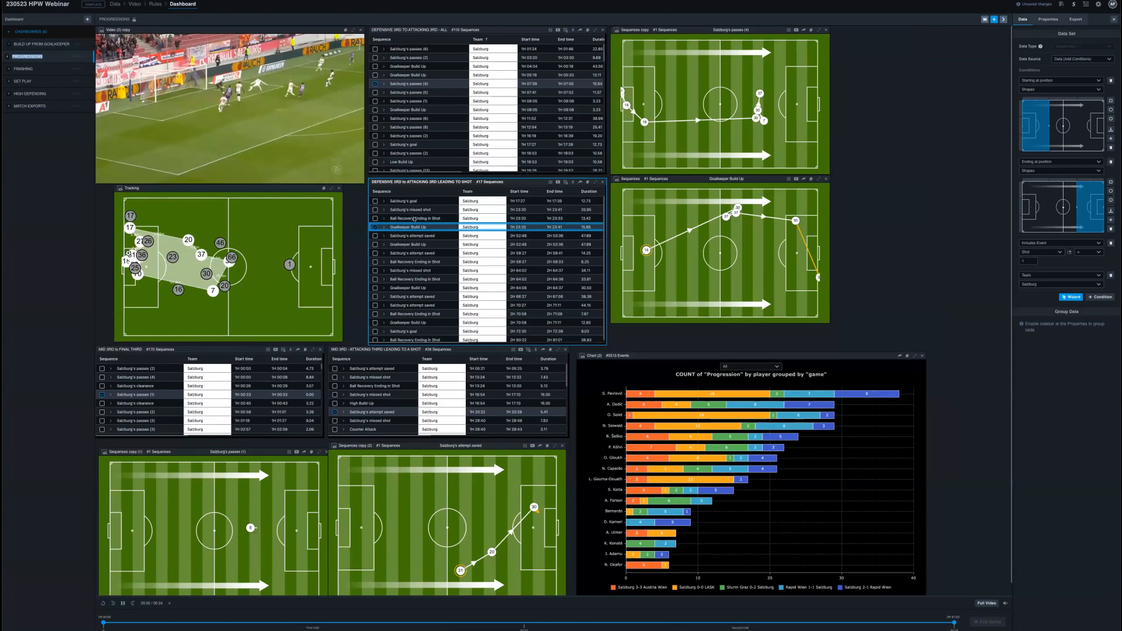
{"action": "left_click", "coordinate": [409, 83]}
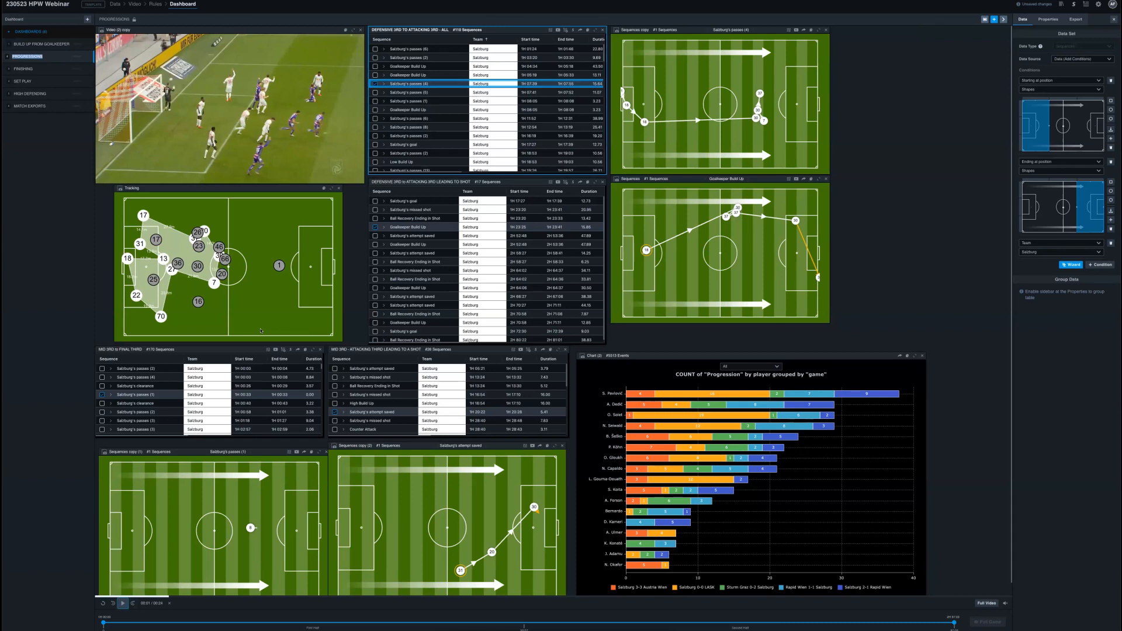
{"action": "left_click", "coordinate": [123, 603]}
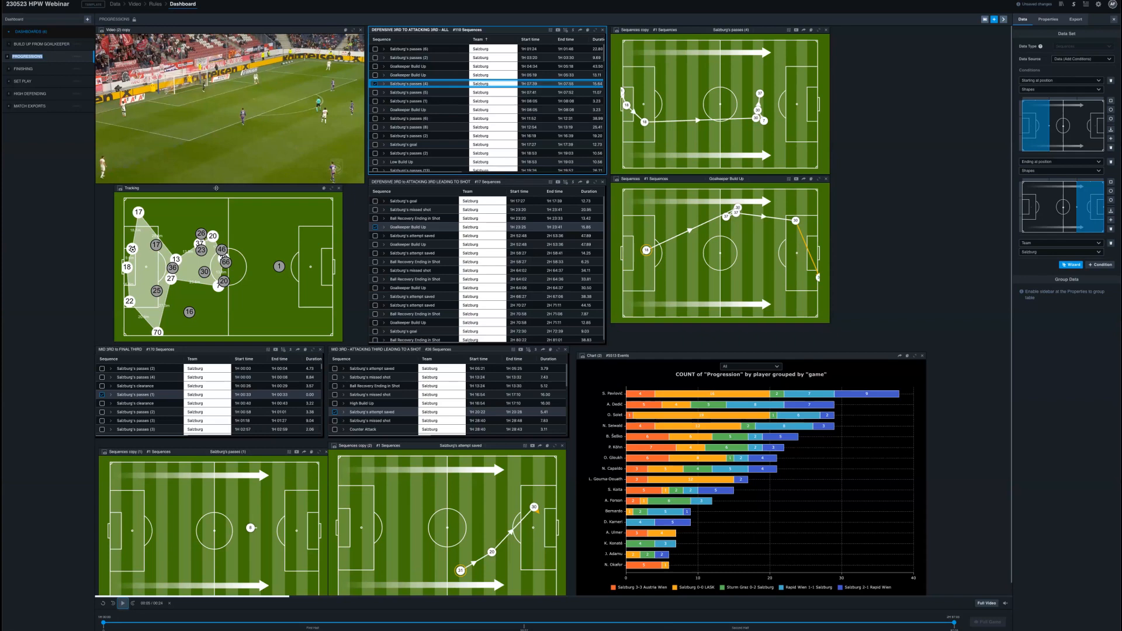
- Examine the Tracking widget's export settings and the data settings of the chart counting progressions by player
{"action": "left_click", "coordinate": [216, 188]}
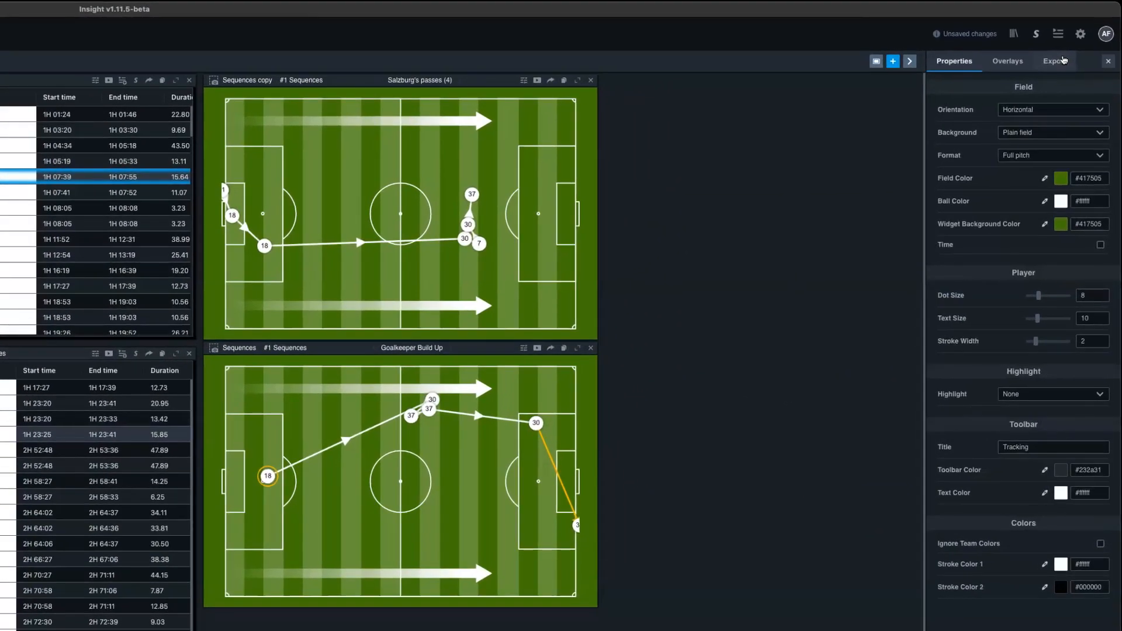
{"action": "left_click", "coordinate": [1082, 20]}
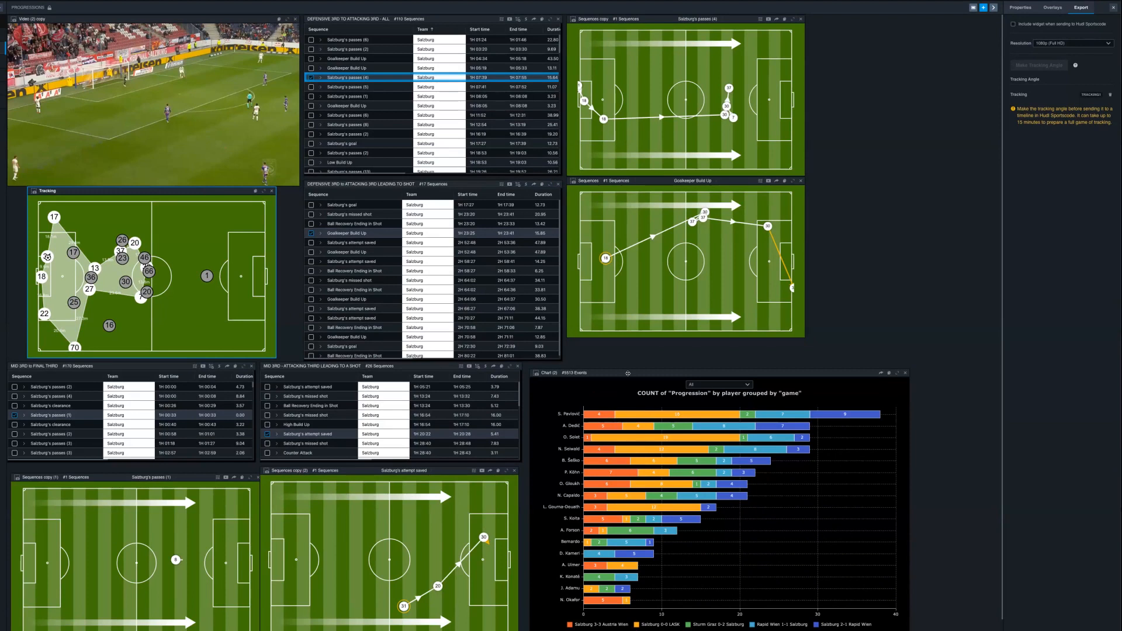
{"action": "left_click", "coordinate": [628, 373]}
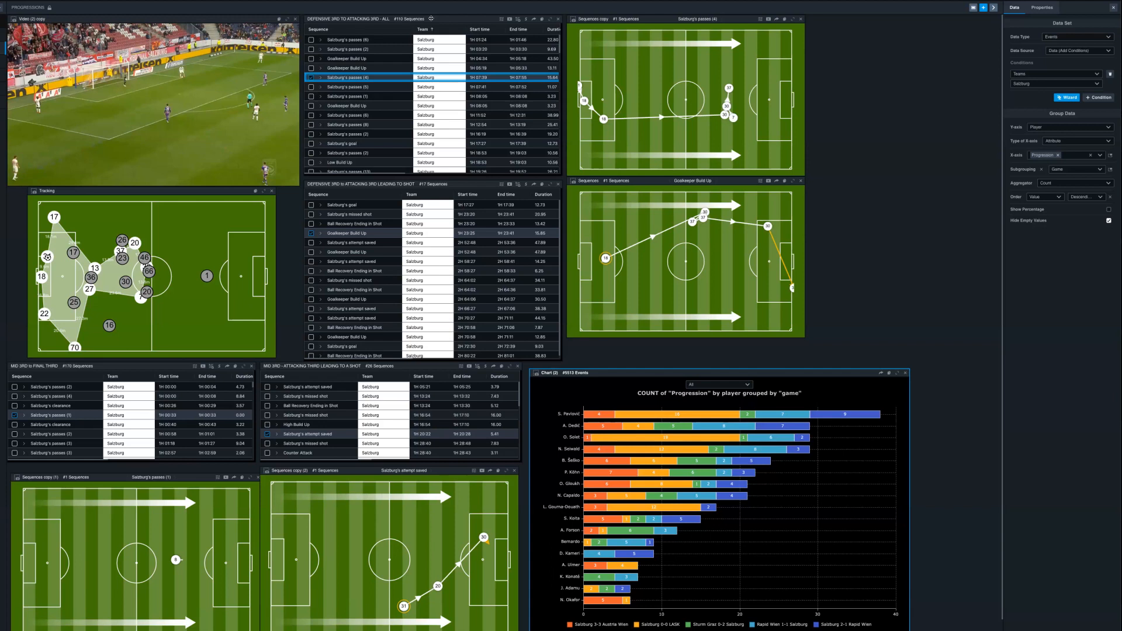
- List individual players in the Tracking widget's Chain overlay and try deselecting the whole Salzburg team and toggling single players
{"action": "left_click", "coordinate": [212, 195]}
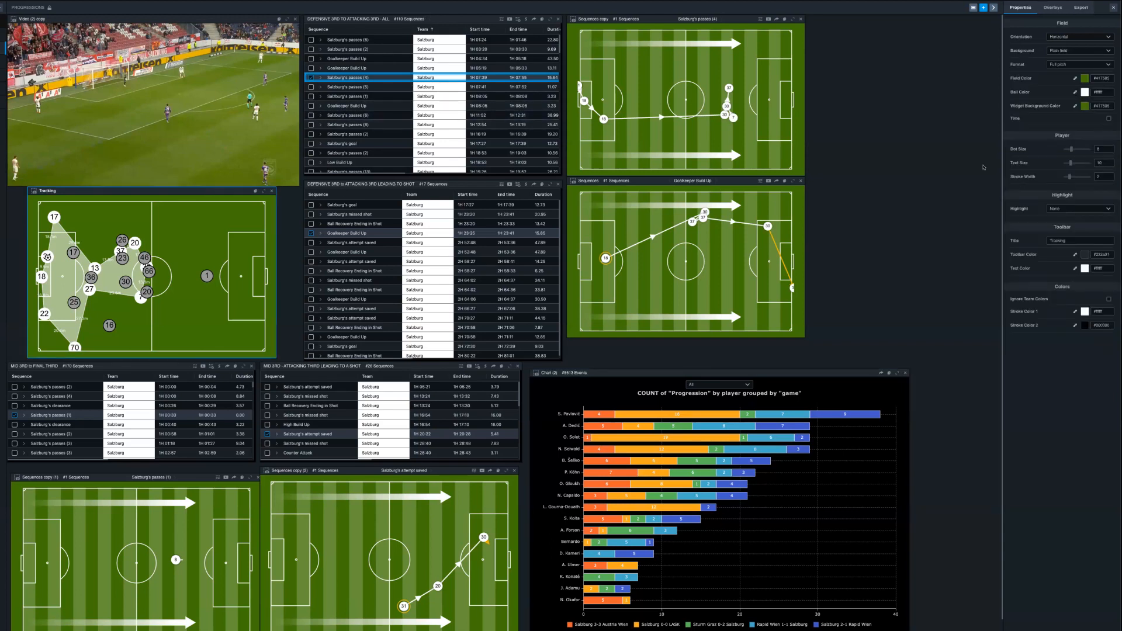
{"action": "left_click", "coordinate": [1054, 8]}
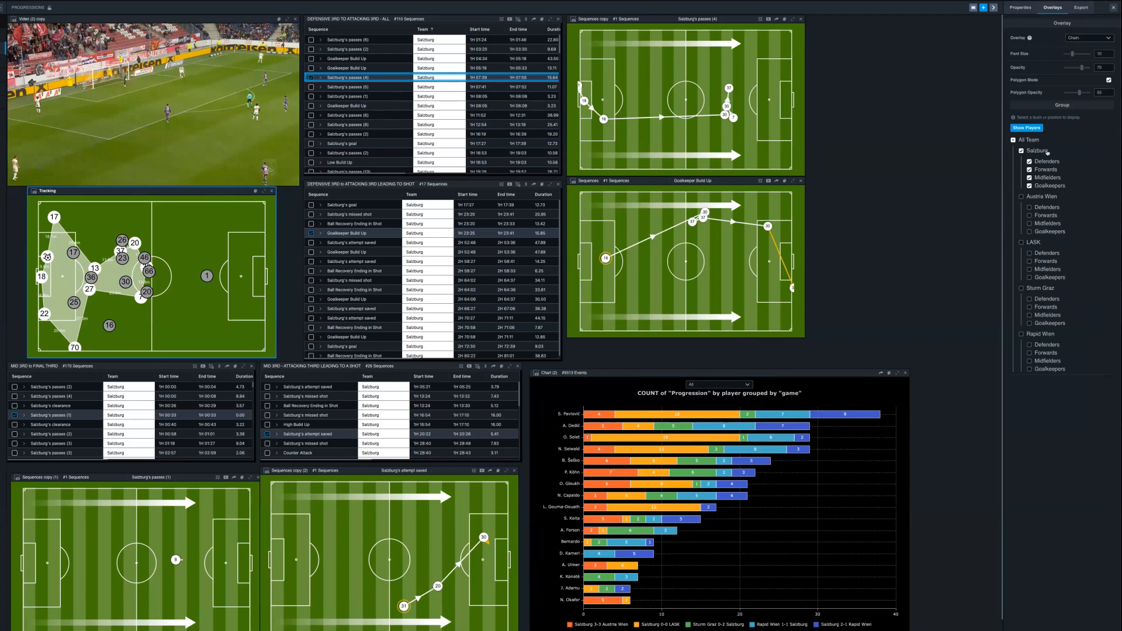
{"action": "left_click", "coordinate": [1032, 130]}
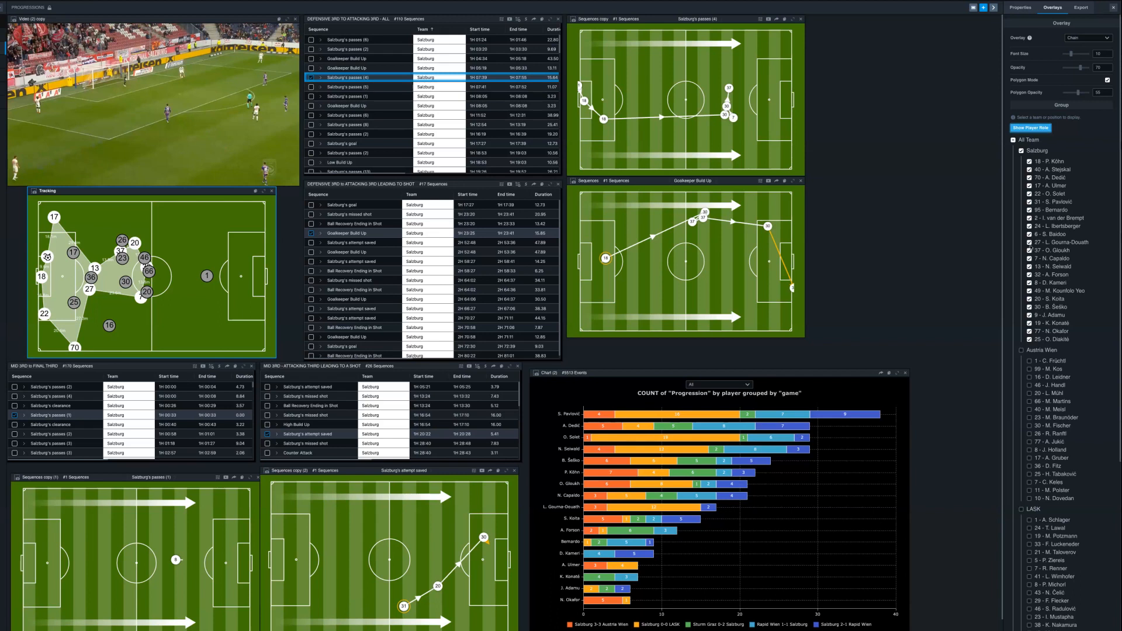
{"action": "left_click", "coordinate": [1022, 151]}
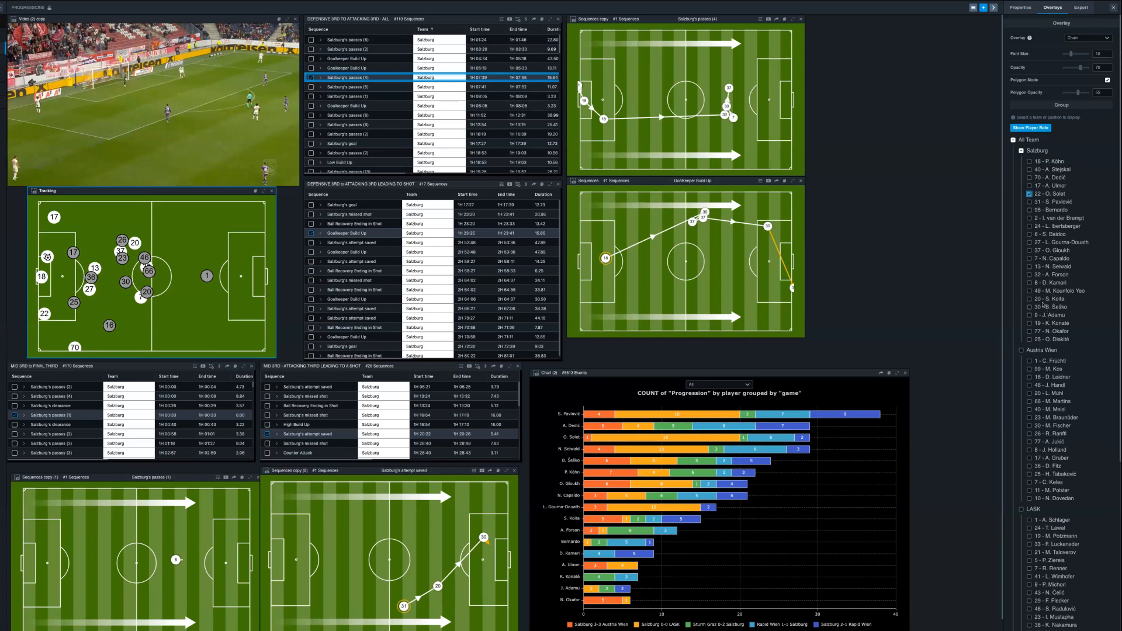
{"action": "left_click", "coordinate": [1029, 162]}
{"action": "left_click", "coordinate": [1030, 162]}
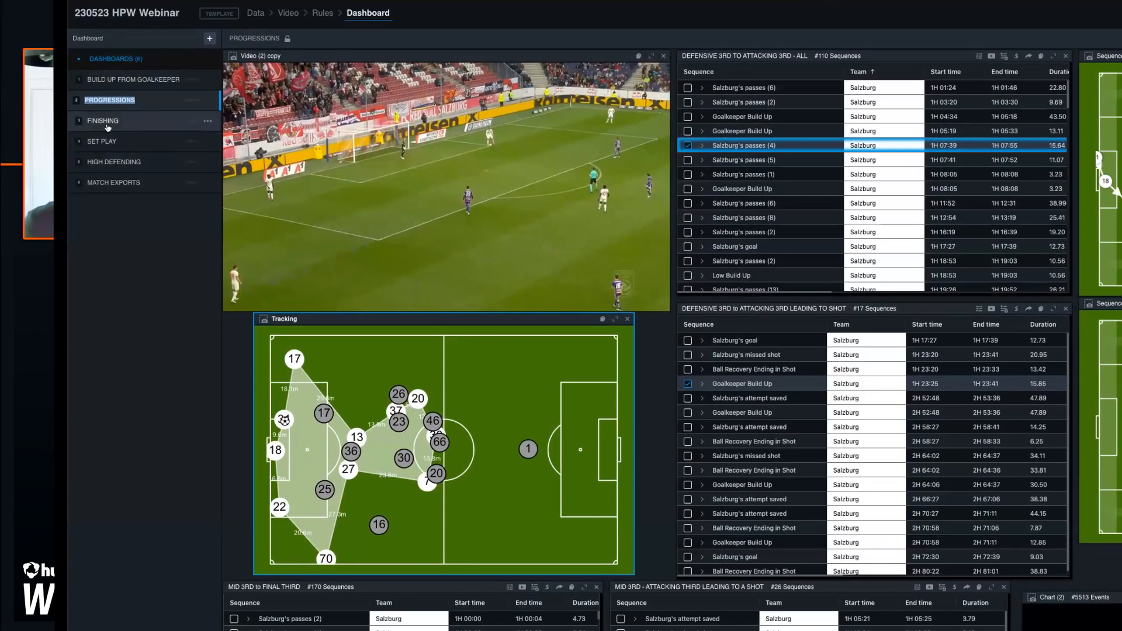
- Open the Finishing dashboard, play clips of a Salzburg cross and a number 13 shot, and inspect Salzburg's goals by game
{"action": "left_click", "coordinate": [107, 125]}
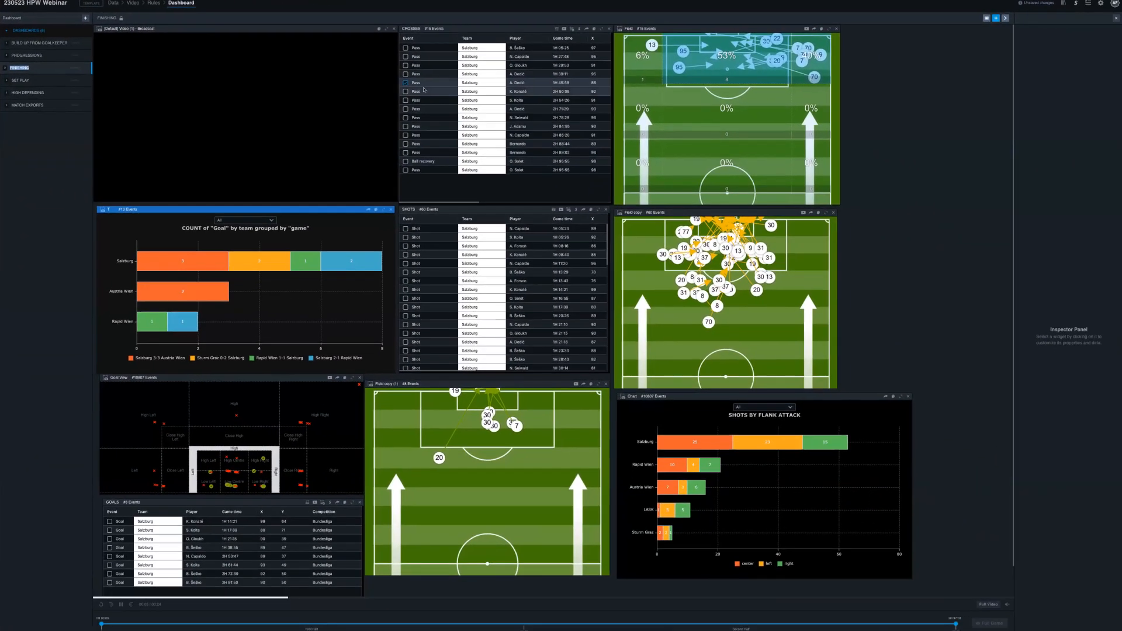
{"action": "left_click", "coordinate": [458, 89]}
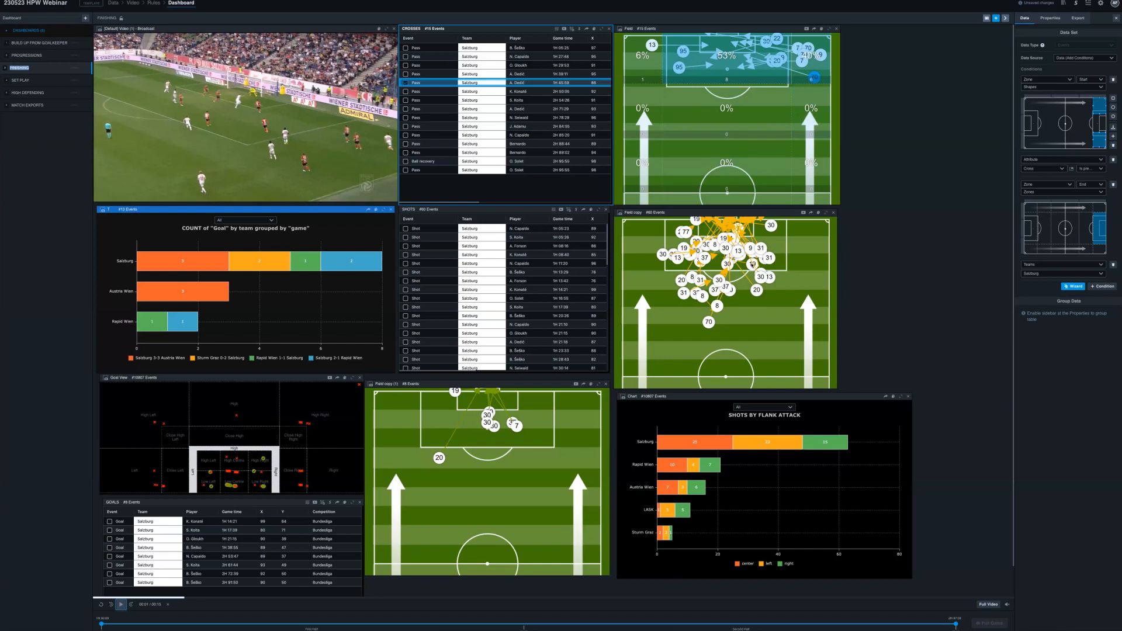
{"action": "left_click", "coordinate": [738, 252]}
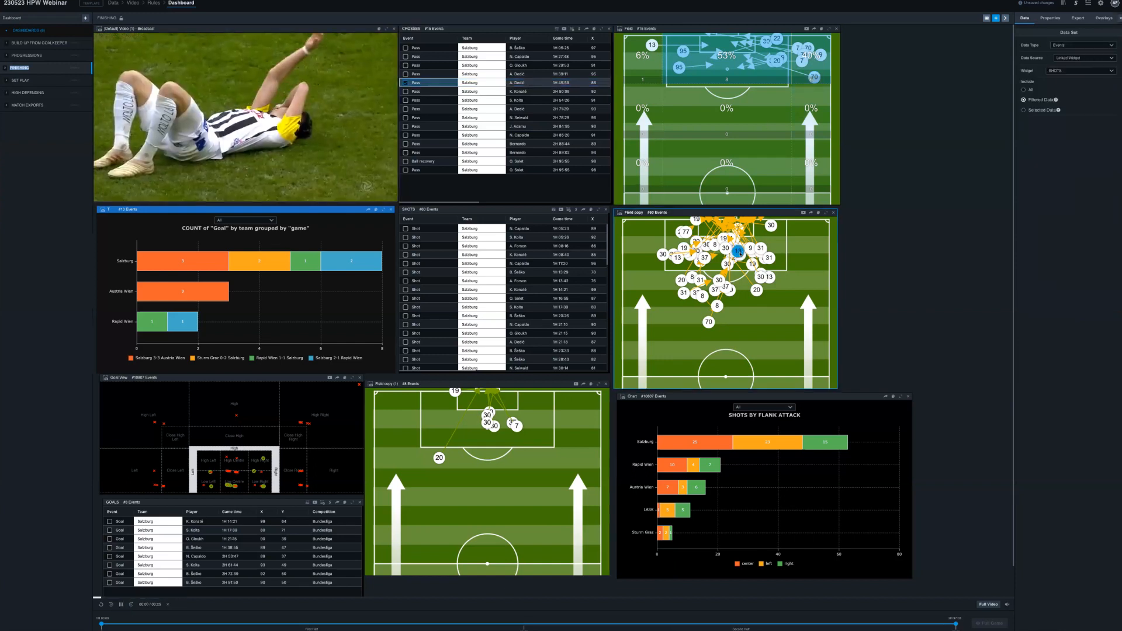
{"action": "left_click", "coordinate": [121, 605]}
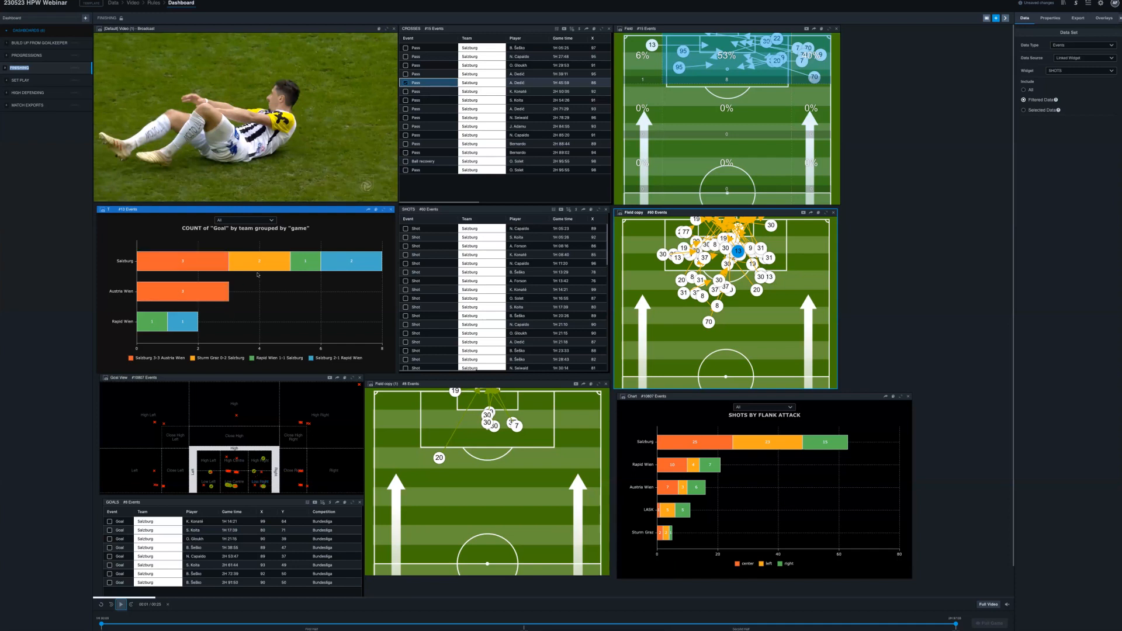
{"action": "mouse_move", "coordinate": [307, 266]}
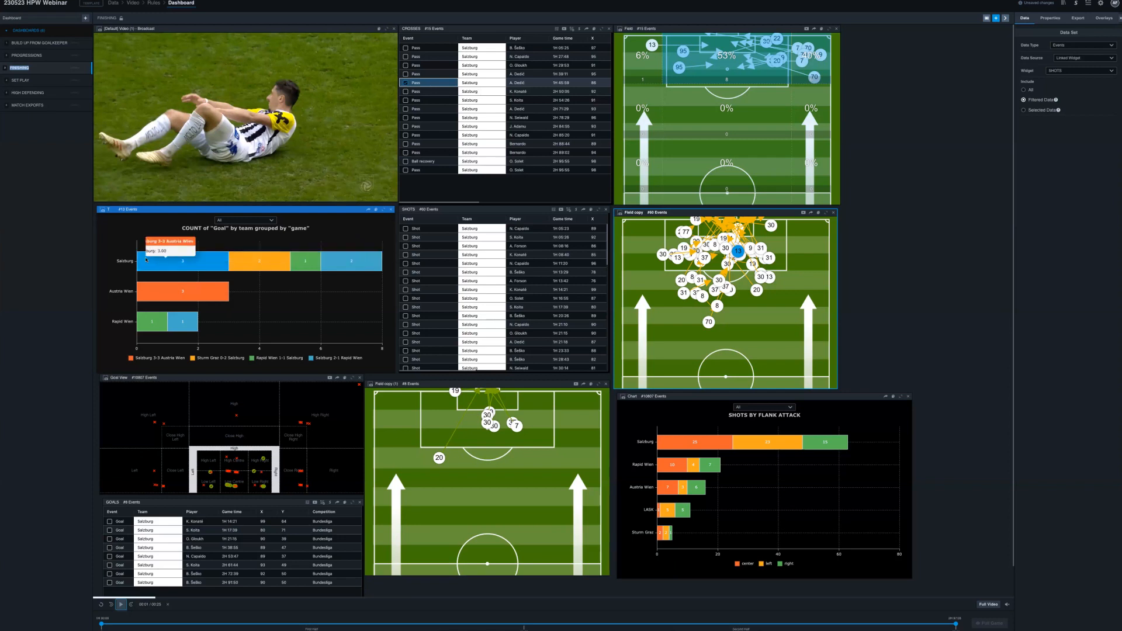
{"action": "mouse_move", "coordinate": [146, 260]}
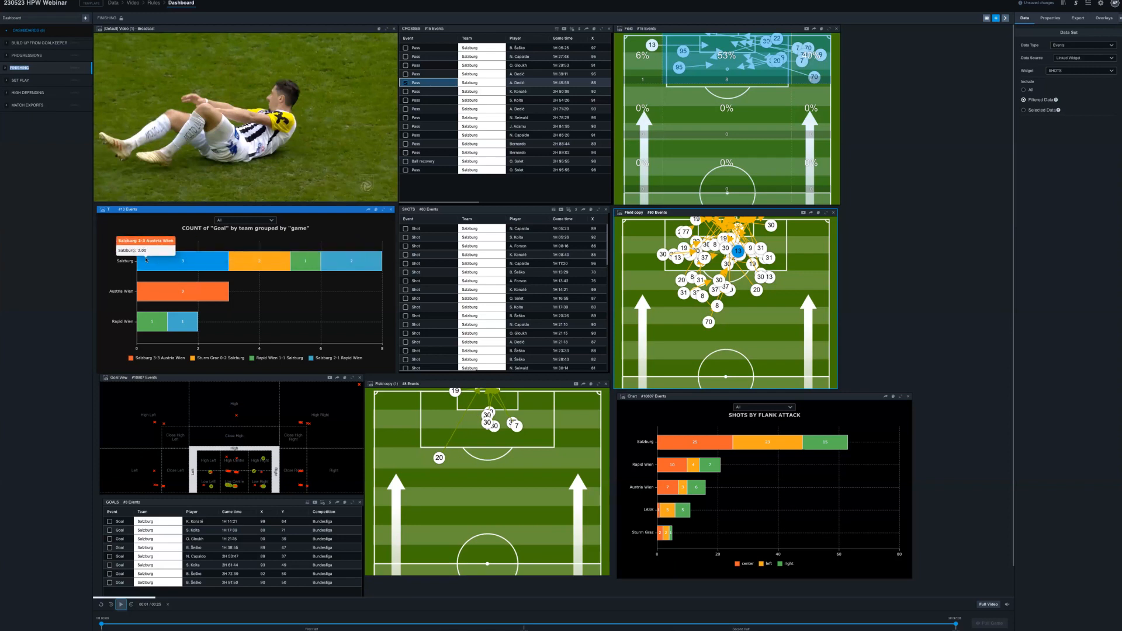
- Open the Set Play dashboard and examine the conditions of the final-third throw-ins and deep free kicks tables
{"action": "left_click", "coordinate": [23, 80]}
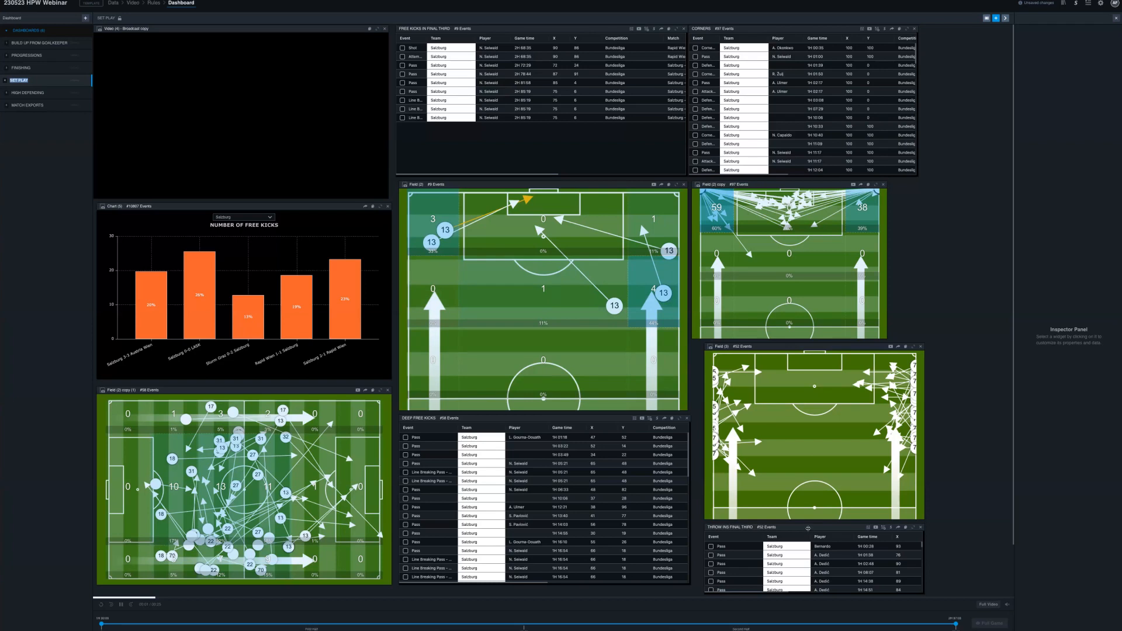
{"action": "left_click", "coordinate": [807, 528]}
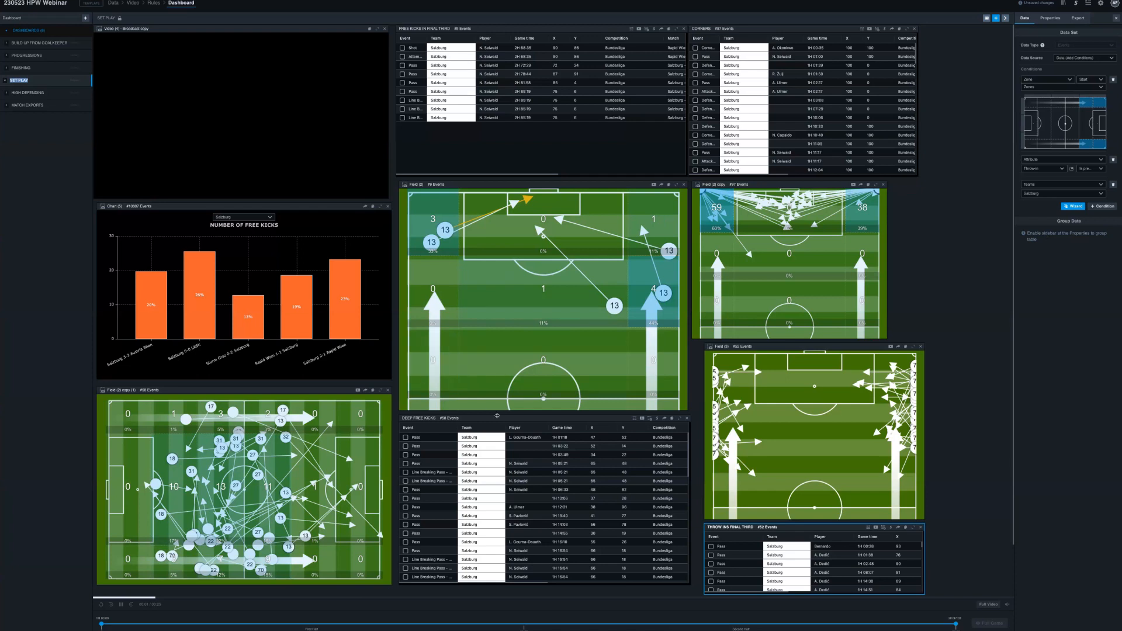
{"action": "left_click", "coordinate": [497, 416]}
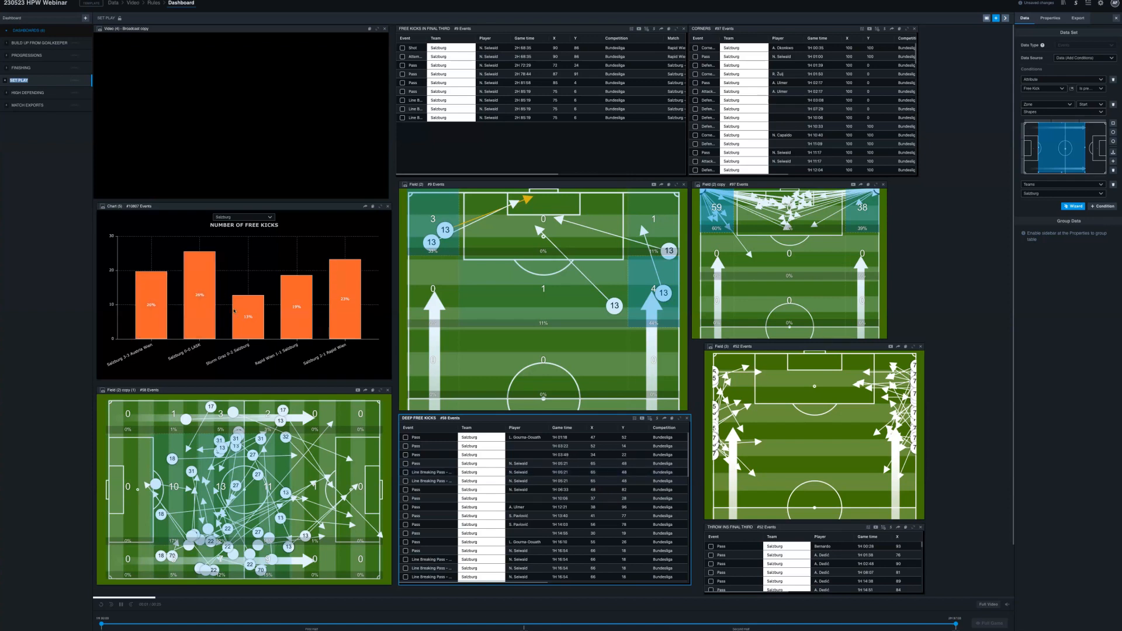
{"action": "mouse_move", "coordinate": [350, 322]}
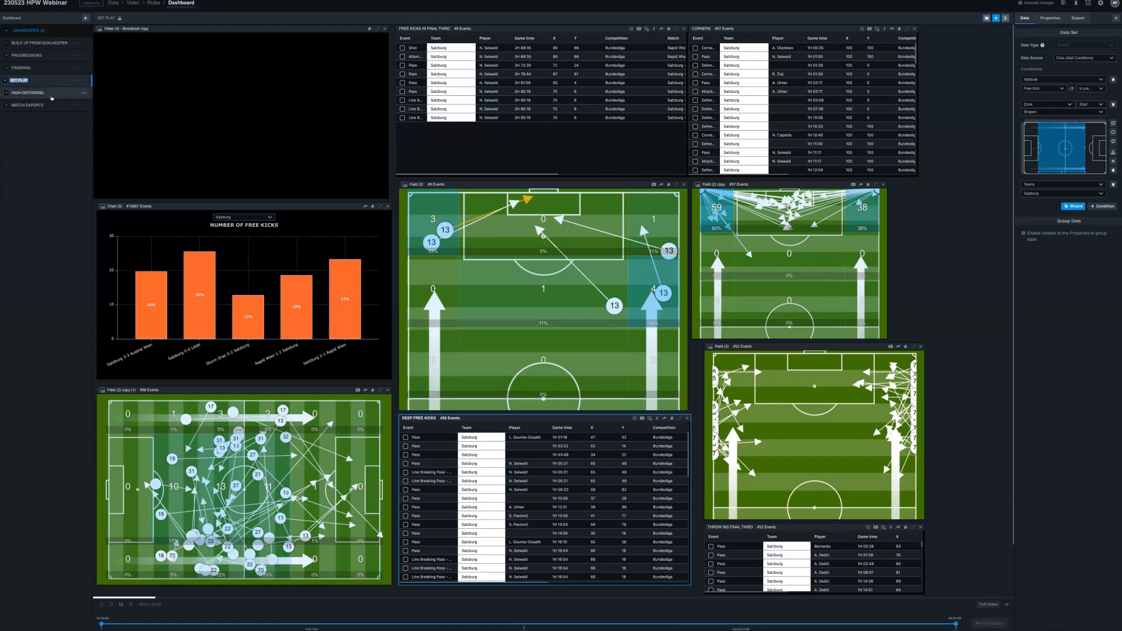
- View the High Defending dashboard, open Match Exports and send that current dashboard to Hudl Sportscode as a timeline
{"action": "left_click", "coordinate": [52, 93]}
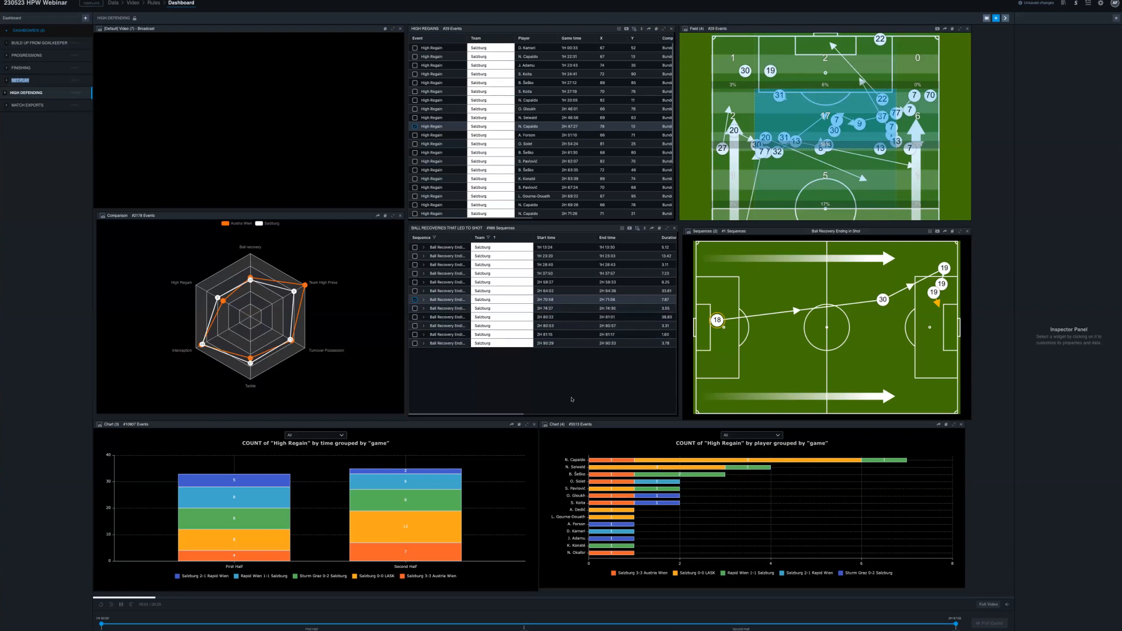
{"action": "left_click", "coordinate": [45, 103]}
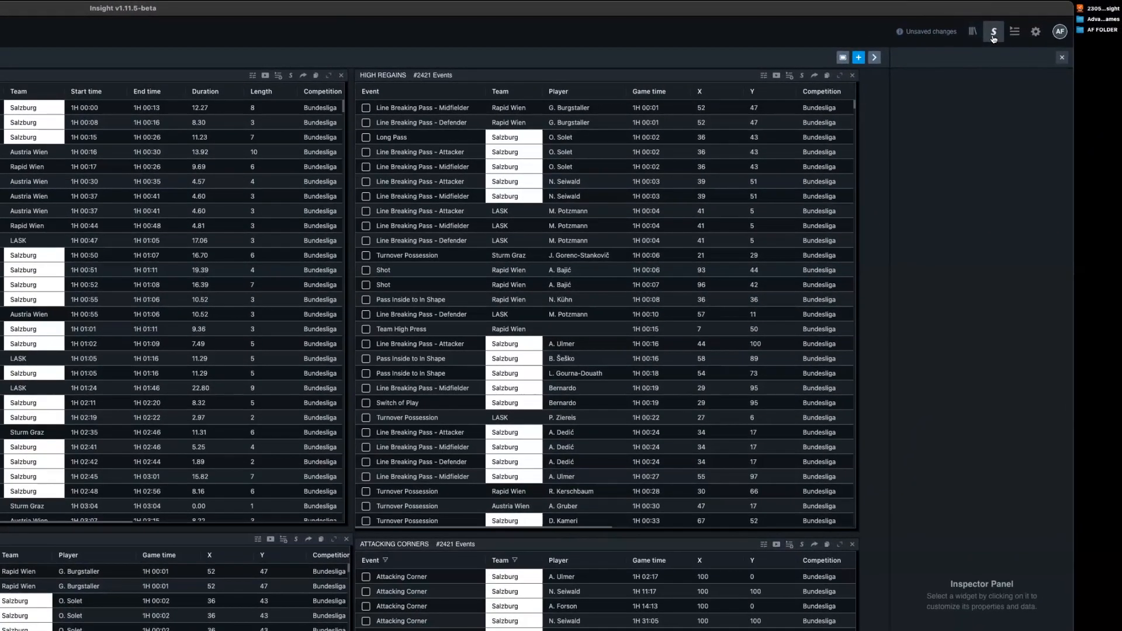
{"action": "left_click", "coordinate": [1033, 19]}
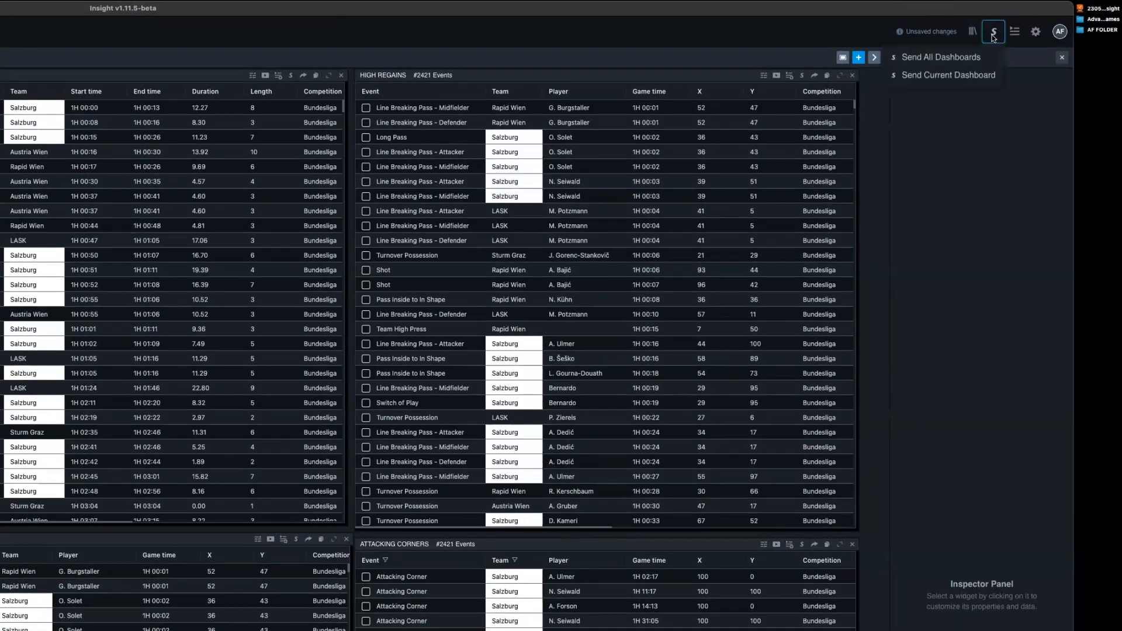
{"action": "left_click", "coordinate": [925, 77]}
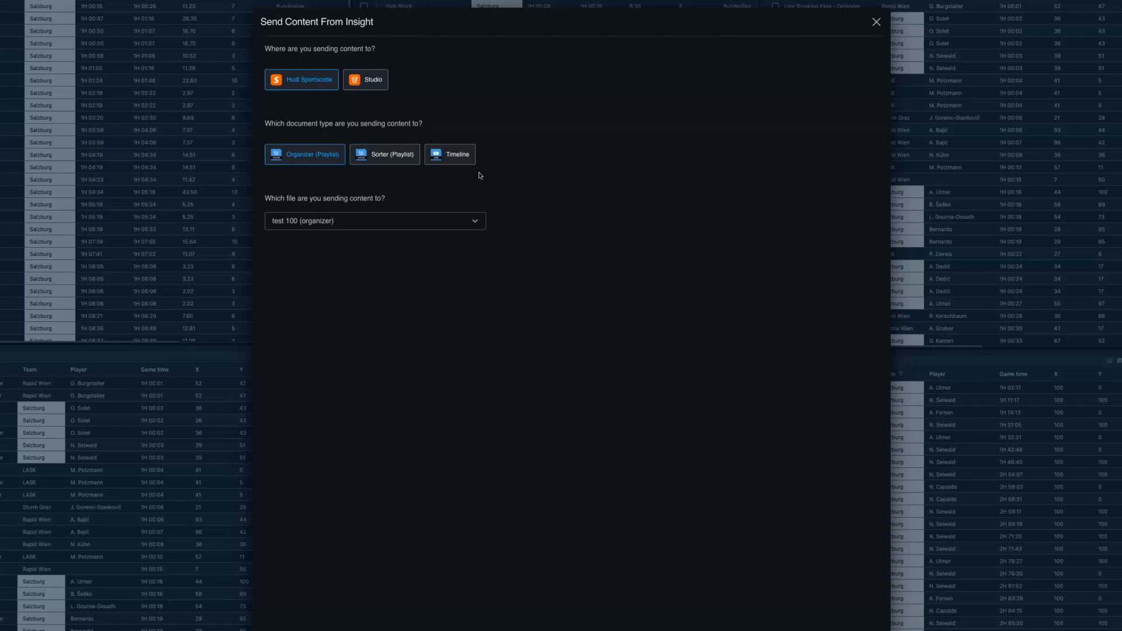
{"action": "left_click", "coordinate": [463, 155]}
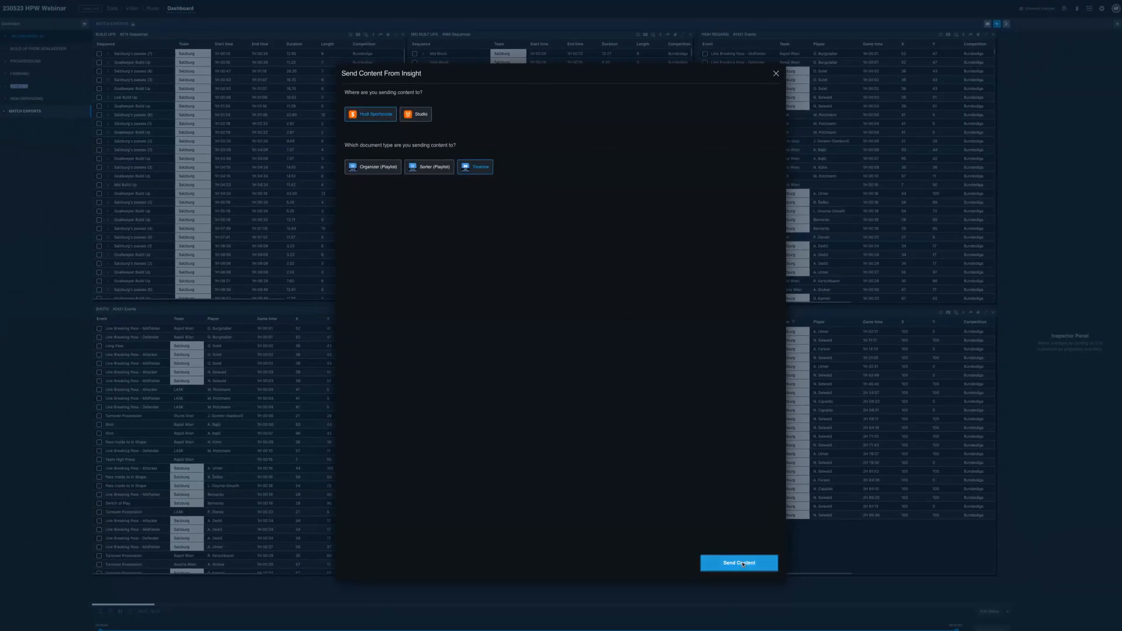
{"action": "left_click", "coordinate": [742, 563]}
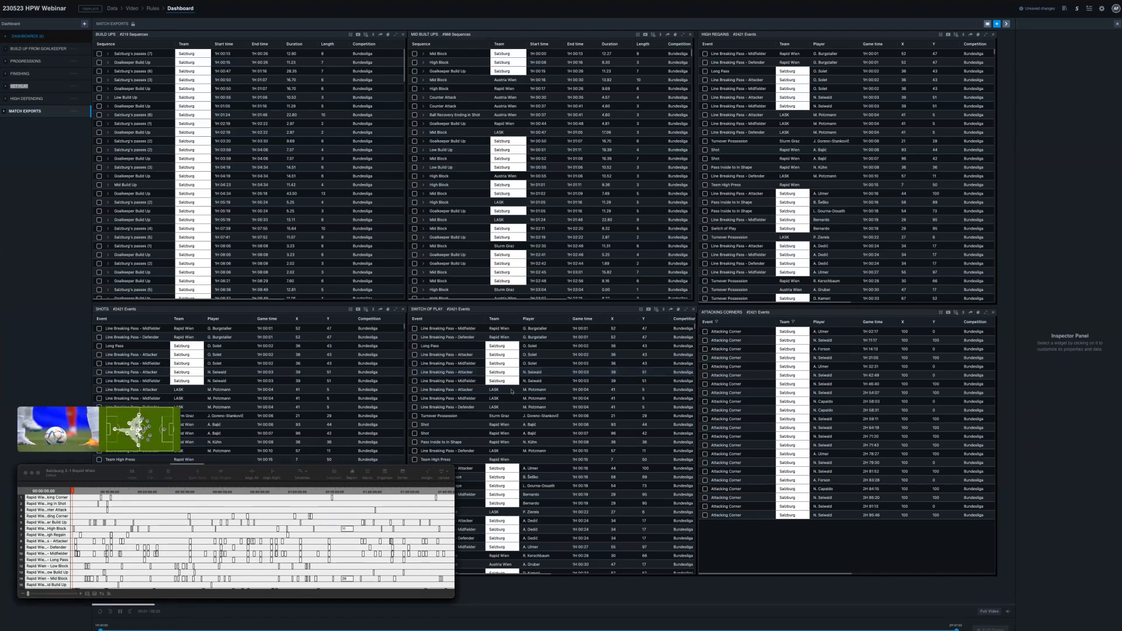
- Move and enlarge the Salzburg 2-1 Rapid Wien timeline window and review its Rapid Wien and Salzburg event rows
{"action": "left_click_drag", "start_coordinate": [236, 470], "coordinate": [463, 187]}
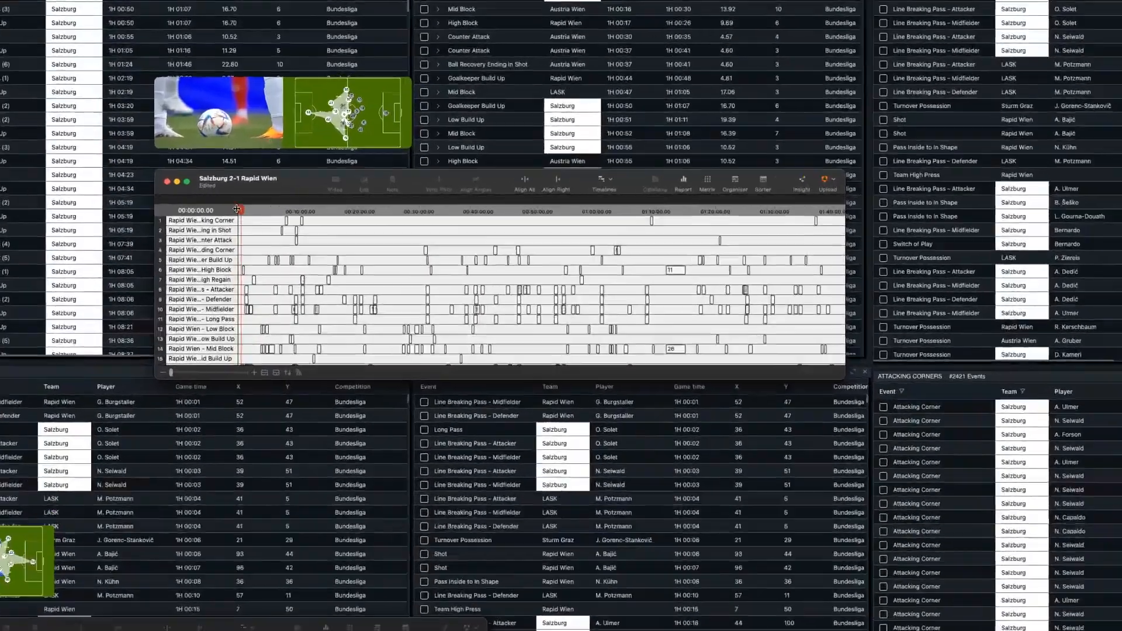
{"action": "left_click_drag", "start_coordinate": [237, 209], "coordinate": [319, 208]}
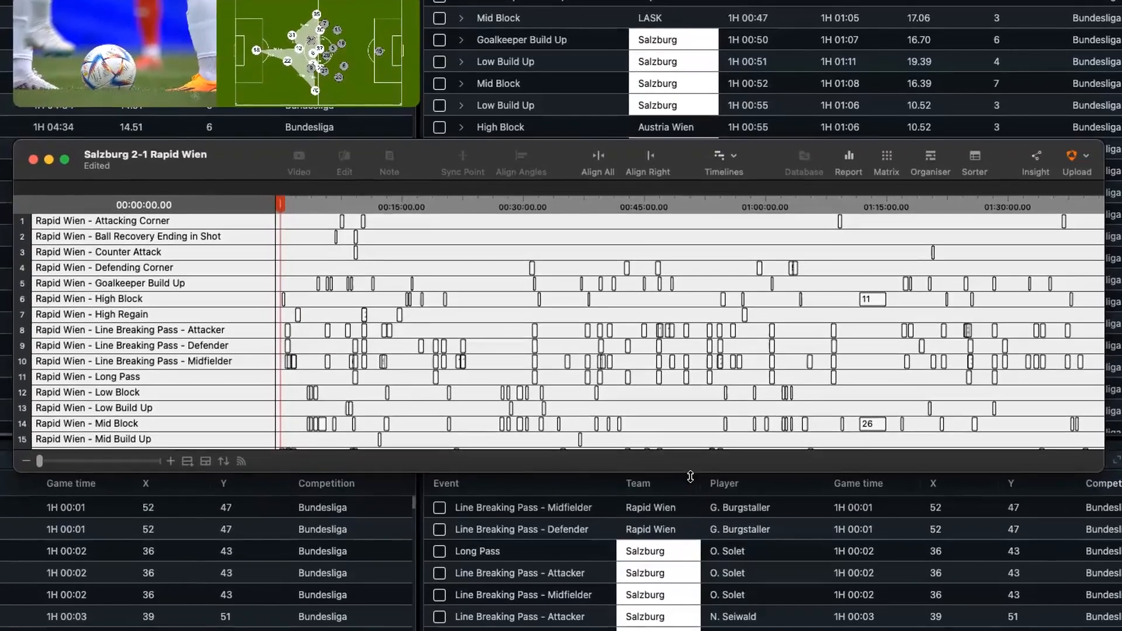
{"action": "left_click_drag", "start_coordinate": [691, 475], "coordinate": [692, 628]}
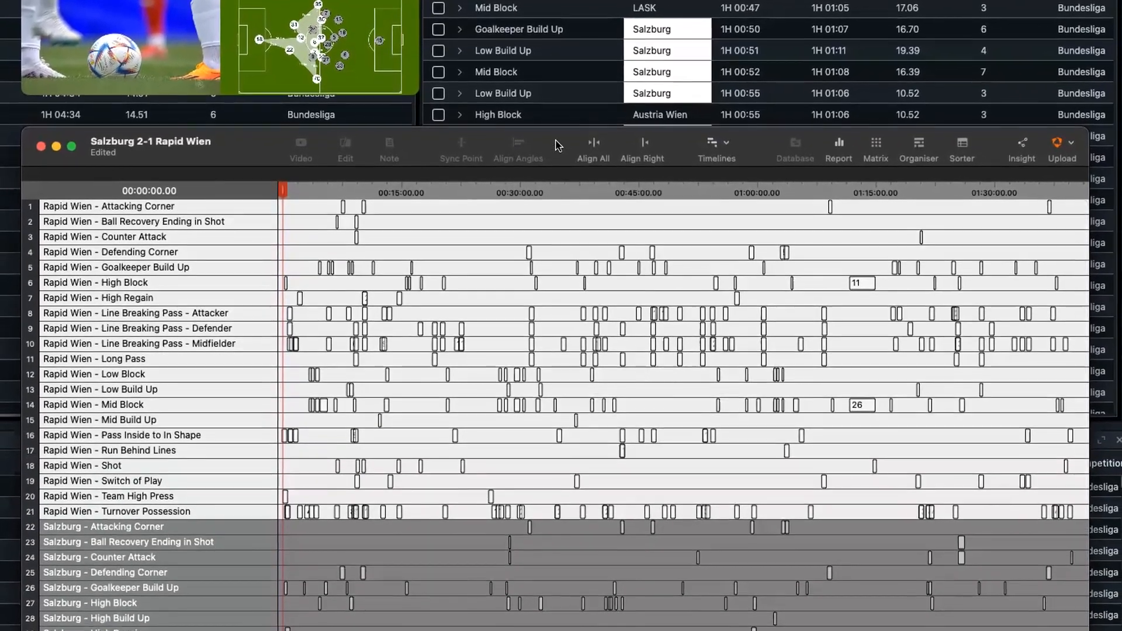
{"action": "left_click_drag", "start_coordinate": [558, 145], "coordinate": [558, 119]}
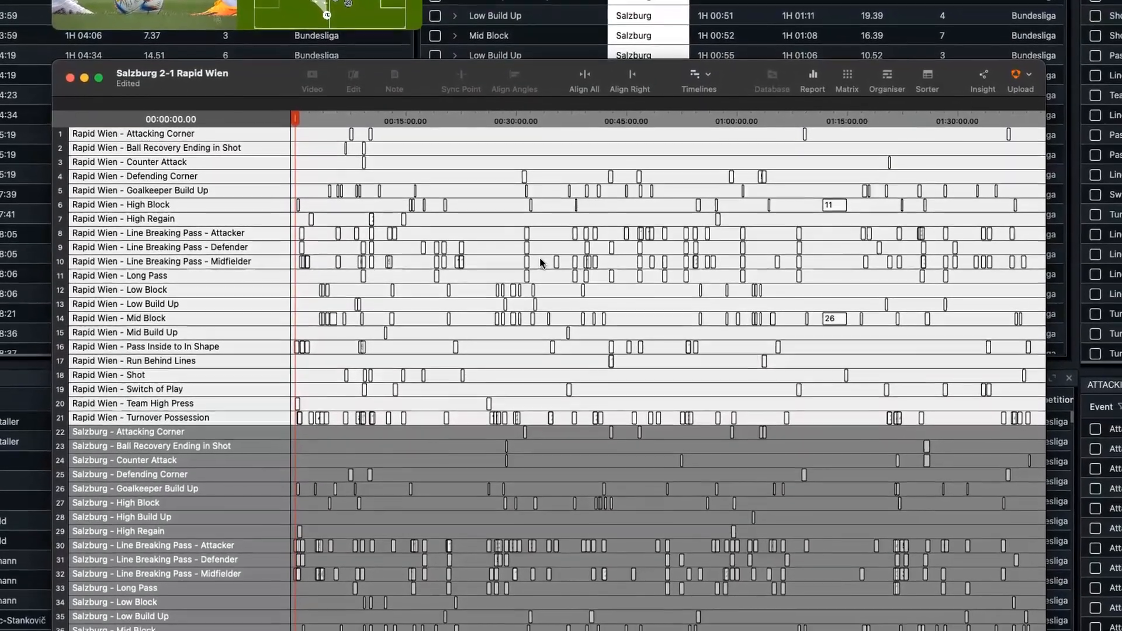
{"action": "scroll", "coordinate": [539, 254], "scroll_direction": "down", "scroll_amount": 3}
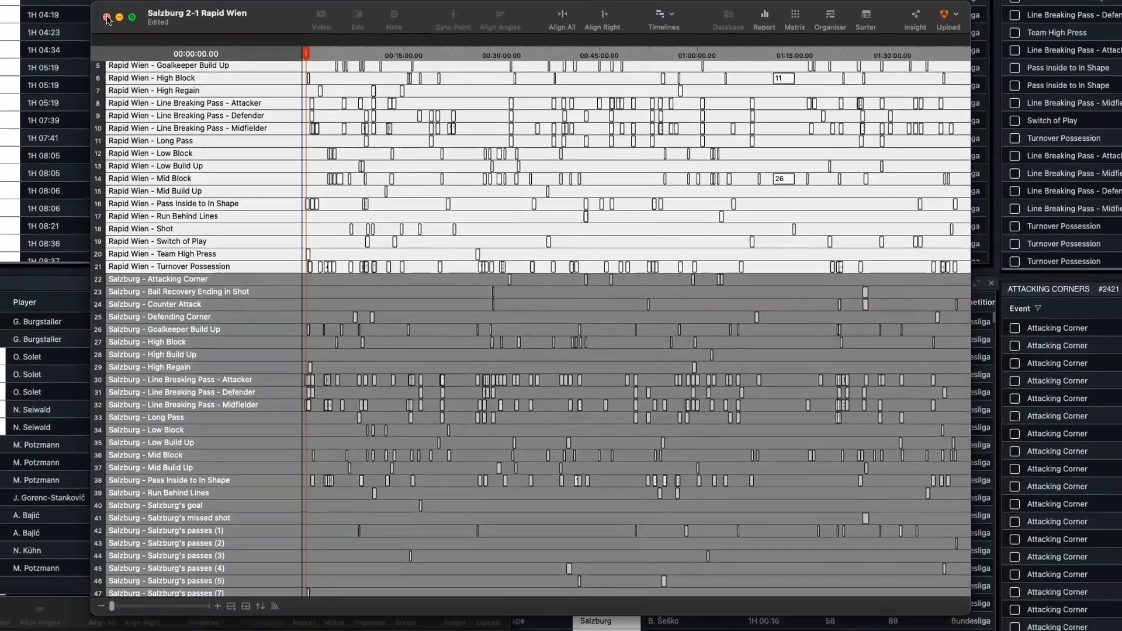
- Close the Salzburg 2-1 Rapid Wien timeline and save it to the Desktop as Test
{"action": "left_click", "coordinate": [104, 20]}
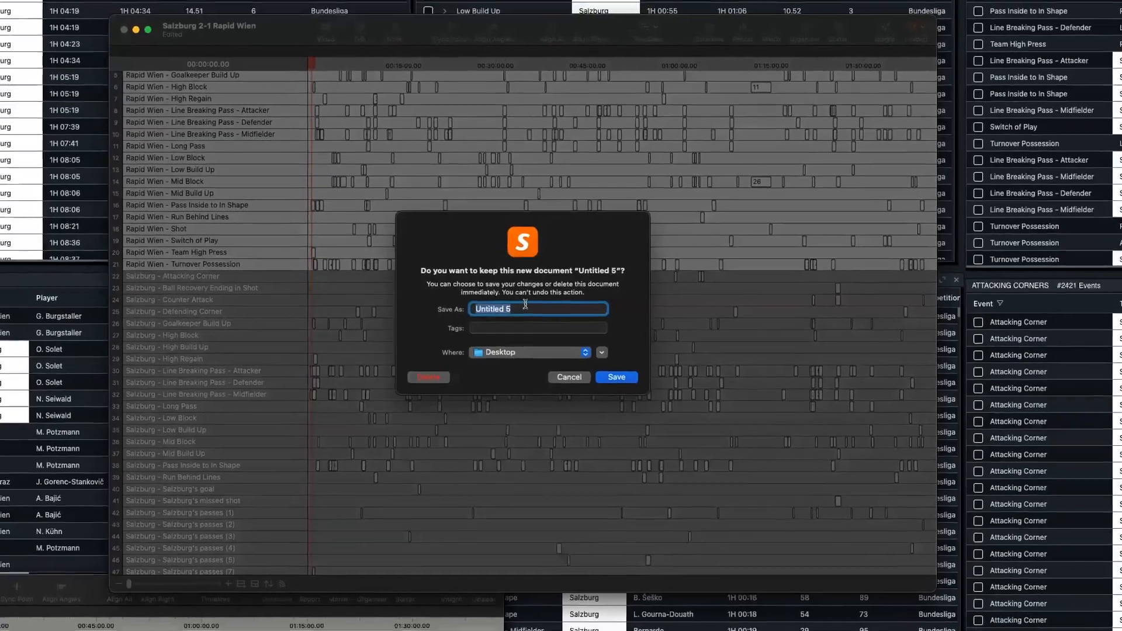
{"action": "type", "text": "Test"}
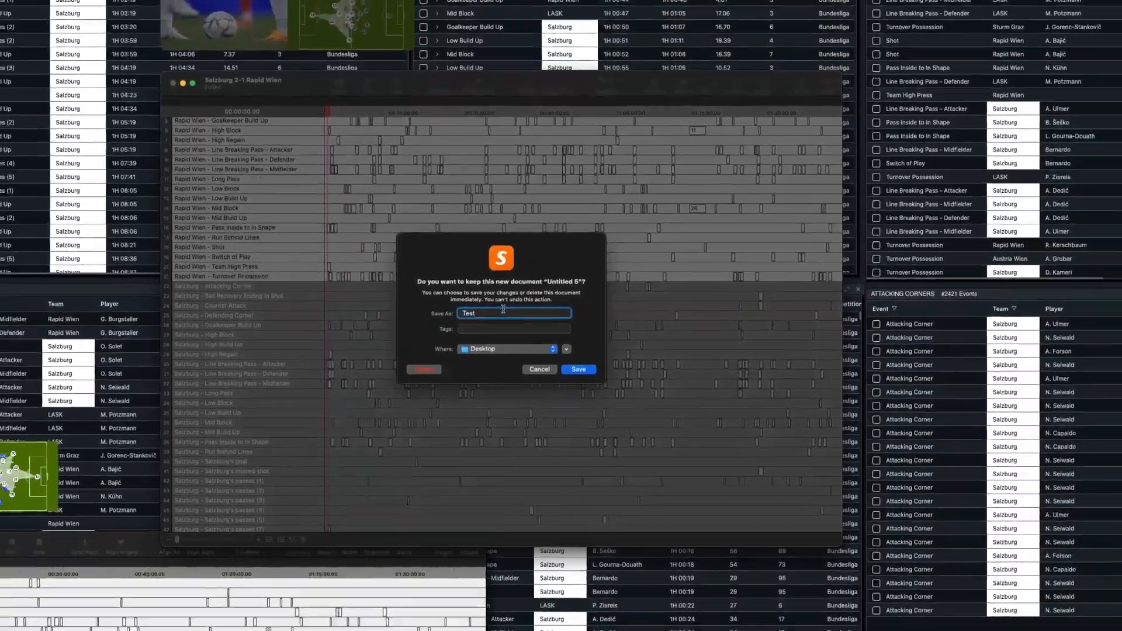
{"action": "key", "text": "Return"}
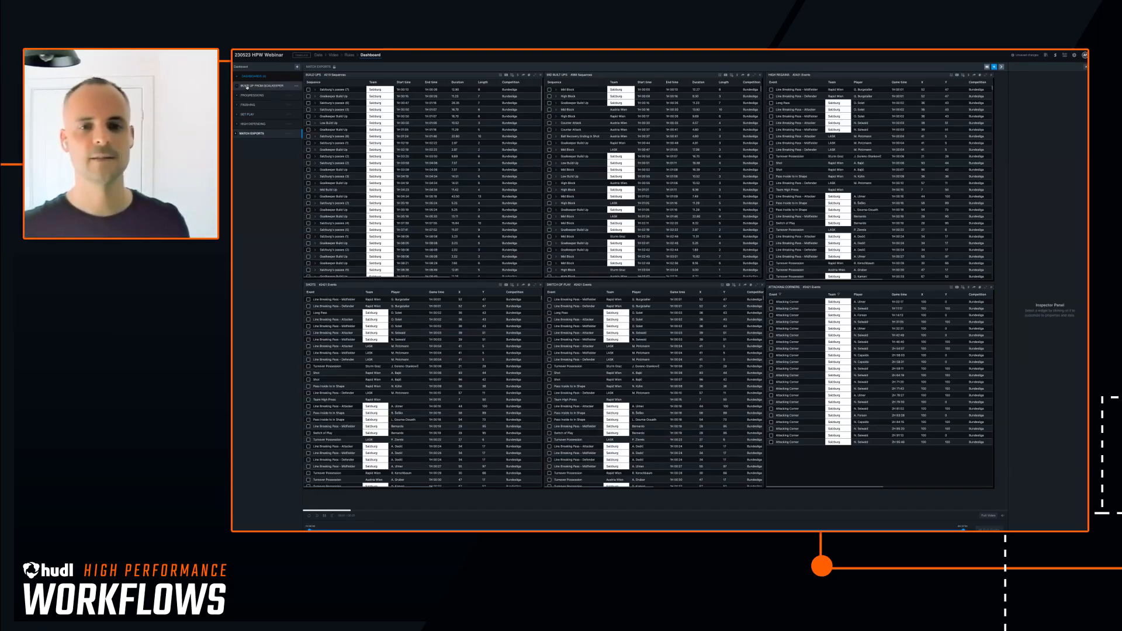
- In the Build Up From Goalkeeper dashboard, add the 1H 06:10 keeper pick-up and pass goal-kick events to a new playlist row
{"action": "left_click", "coordinate": [247, 87]}
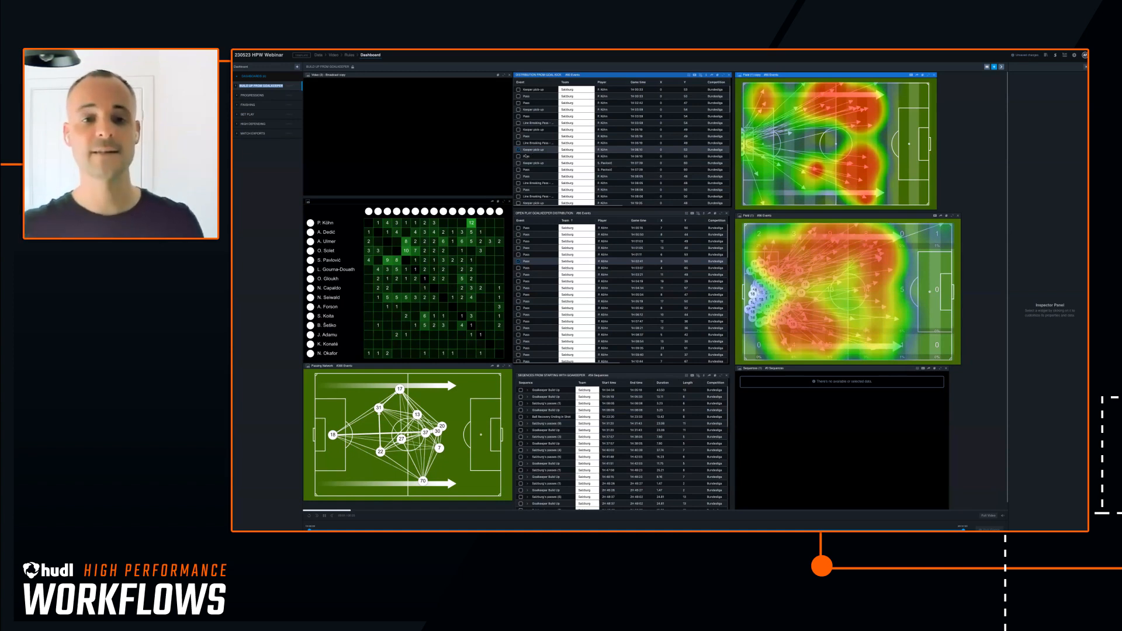
{"action": "left_click", "coordinate": [517, 156]}
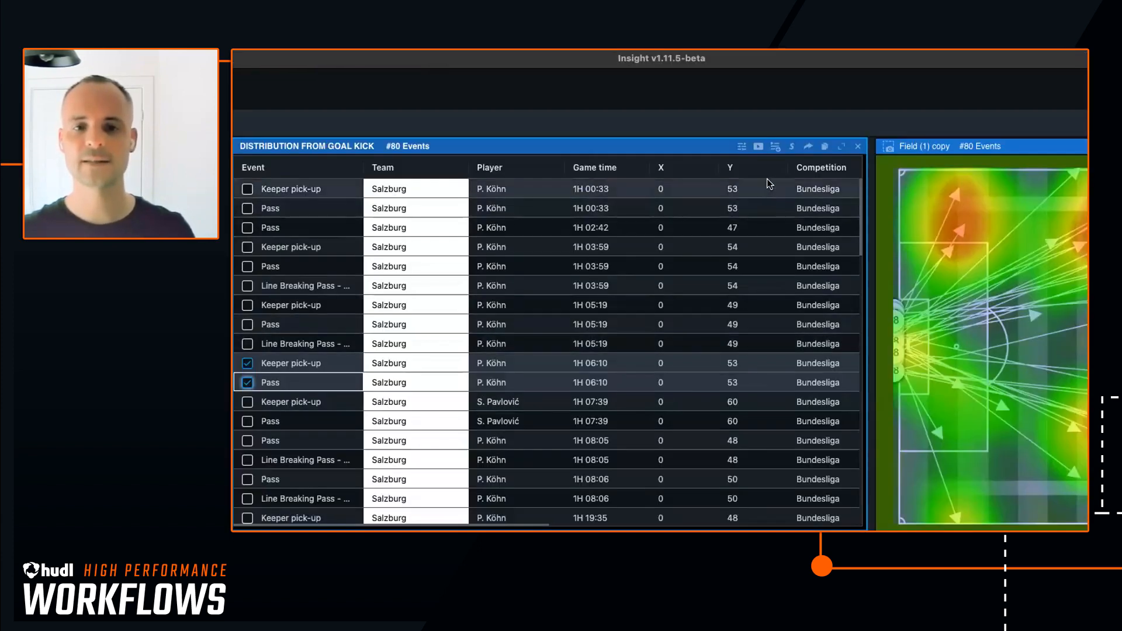
{"action": "left_click", "coordinate": [774, 149]}
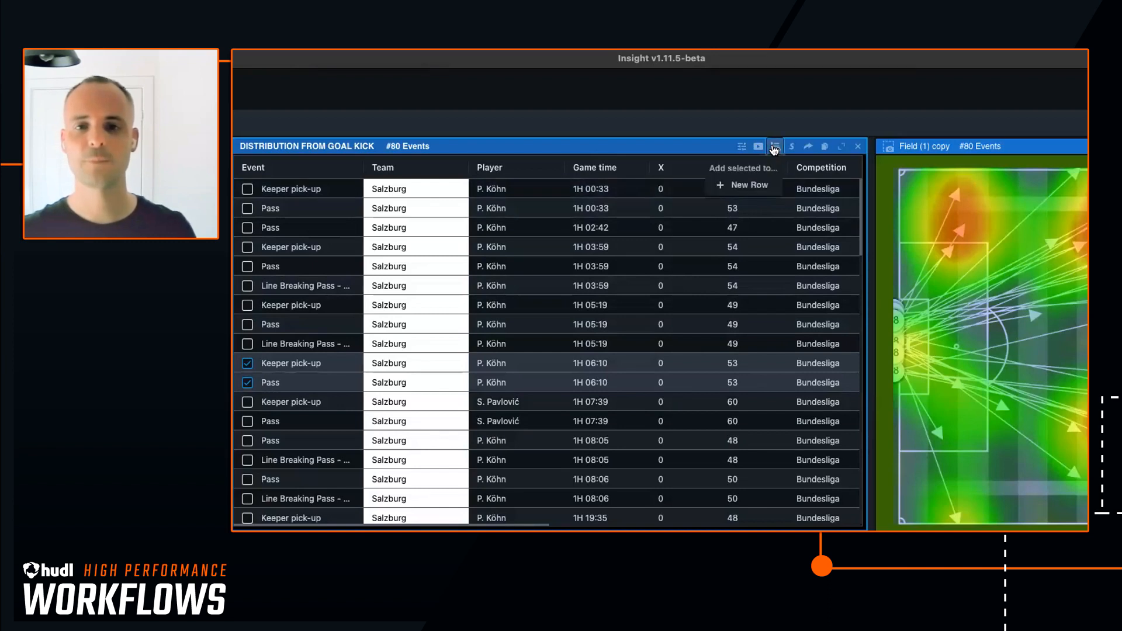
{"action": "left_click", "coordinate": [744, 183]}
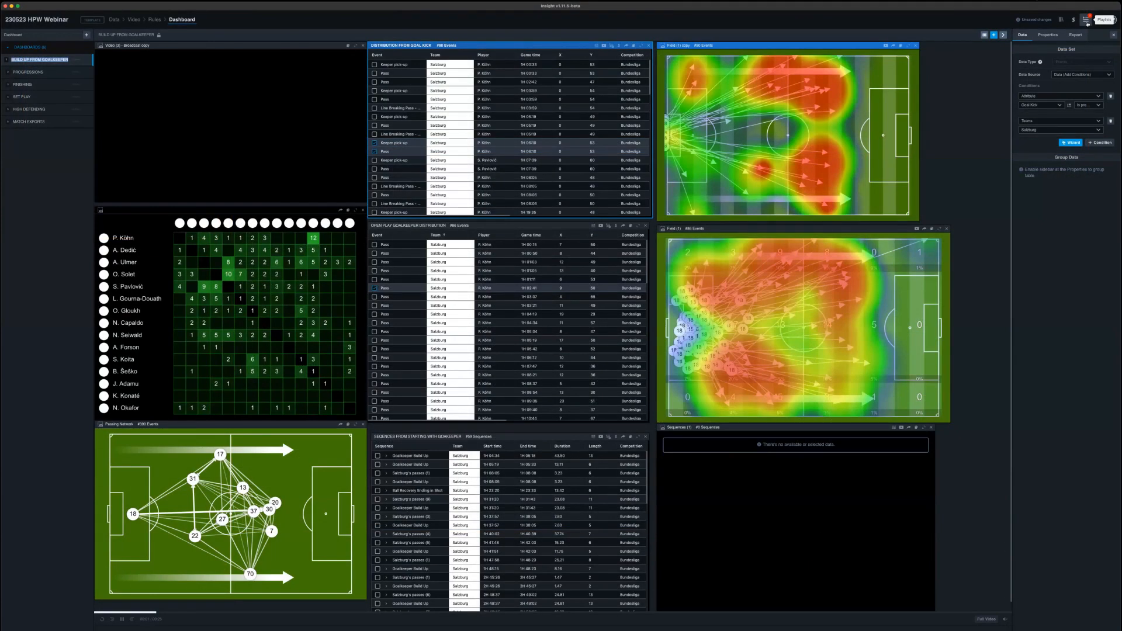
- Open the playlist preview and rename the unnamed row as Test
{"action": "left_click", "coordinate": [1085, 20]}
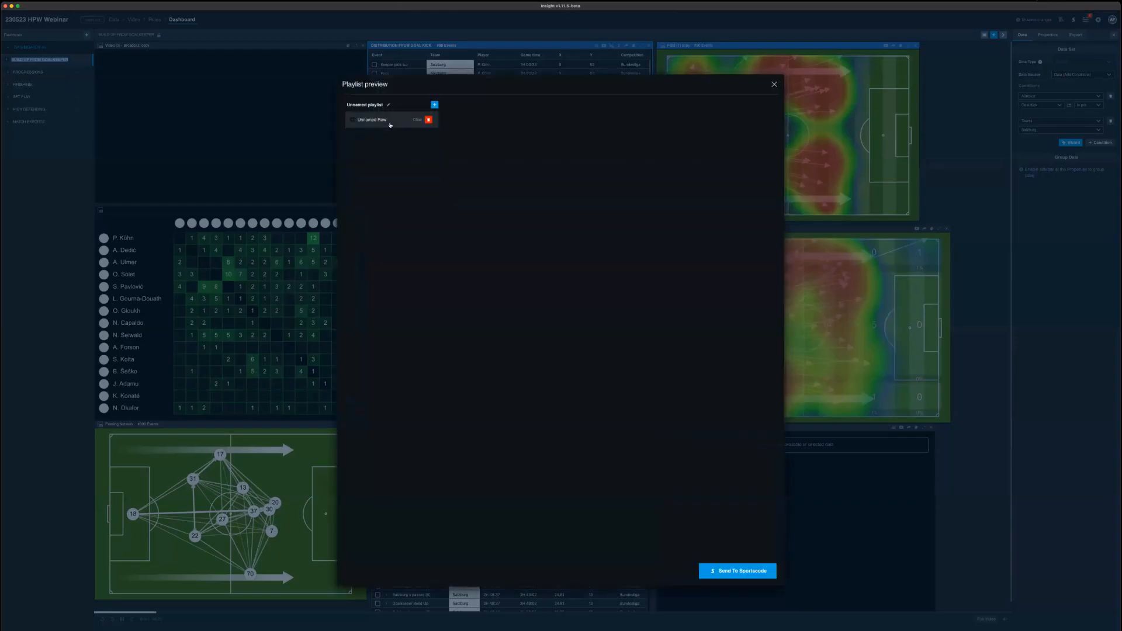
{"action": "double_click", "coordinate": [356, 120]}
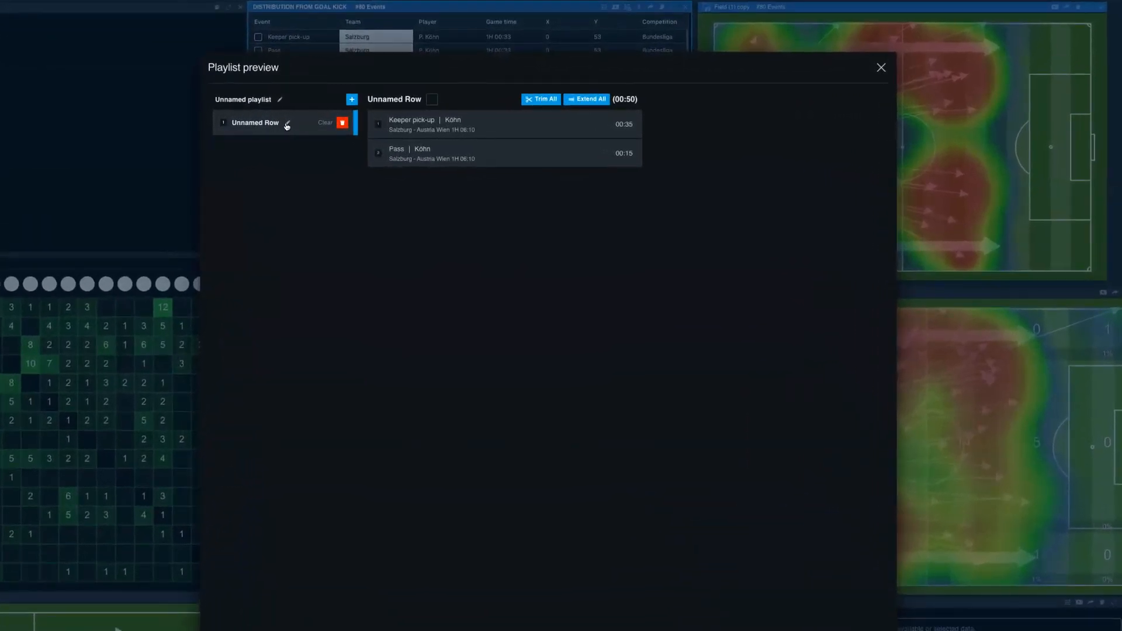
{"action": "type", "text": "Test"}
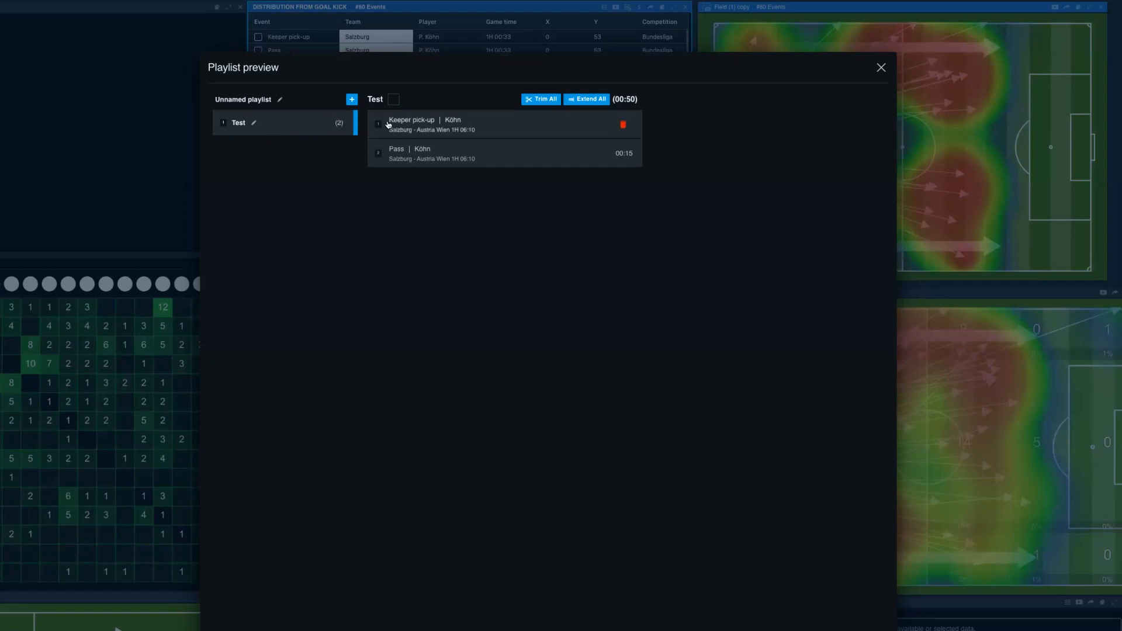
- Preview the Keeper pick-up clip in the Test row, inspect its trim handle and the clip ordering, and close the playlist preview
{"action": "left_click", "coordinate": [496, 127]}
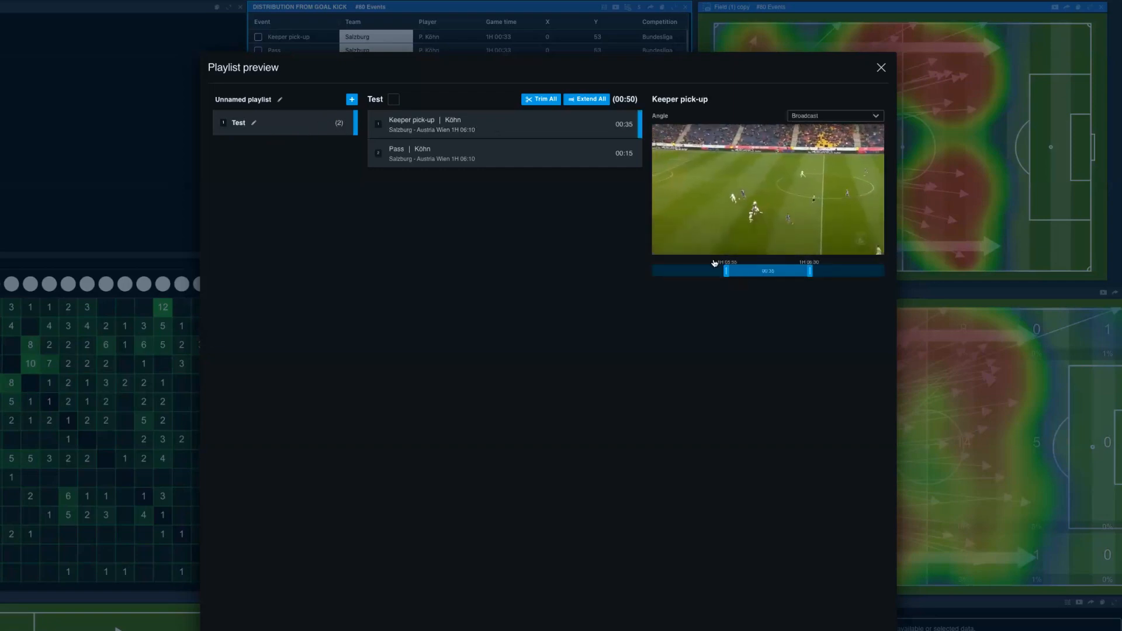
{"action": "left_click", "coordinate": [664, 233]}
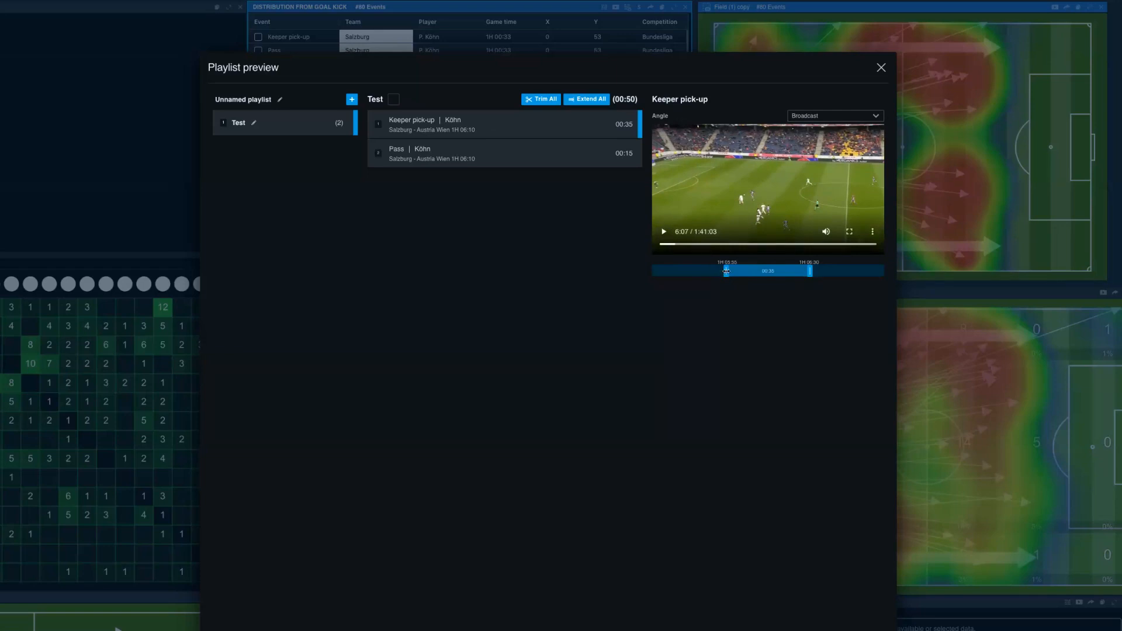
{"action": "left_click_drag", "start_coordinate": [726, 270], "coordinate": [725, 271]}
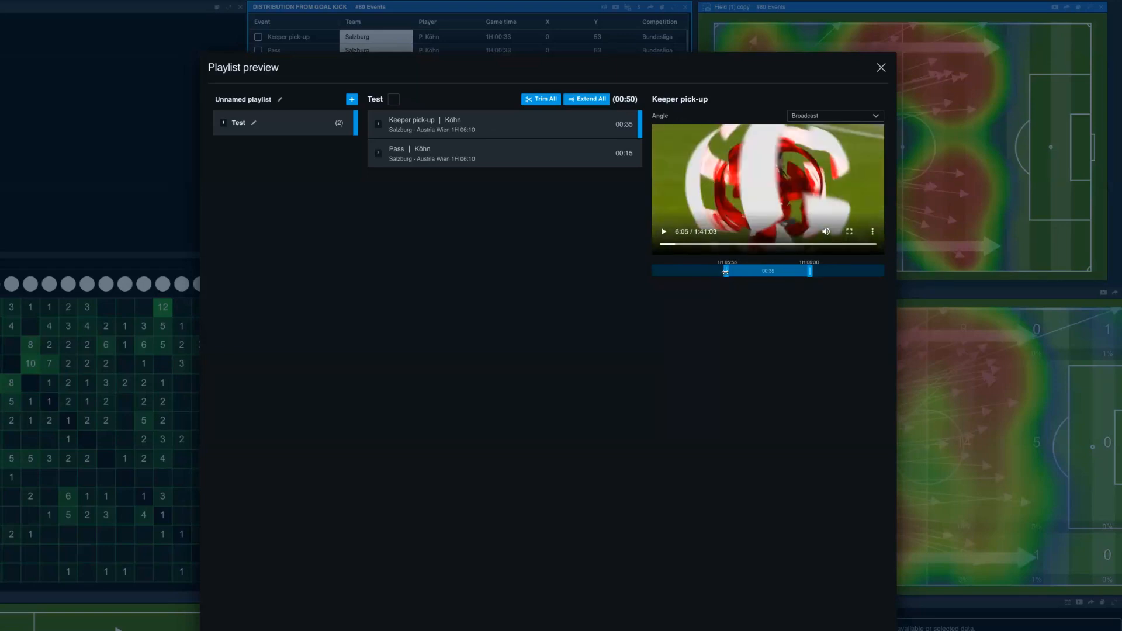
{"action": "mouse_move", "coordinate": [544, 159]}
{"action": "mouse_move", "coordinate": [377, 154]}
{"action": "left_mouse_down"}
{"action": "mouse_move", "coordinate": [375, 128]}
{"action": "mouse_move", "coordinate": [374, 159]}
{"action": "left_mouse_up"}
{"action": "left_click", "coordinate": [880, 69]}
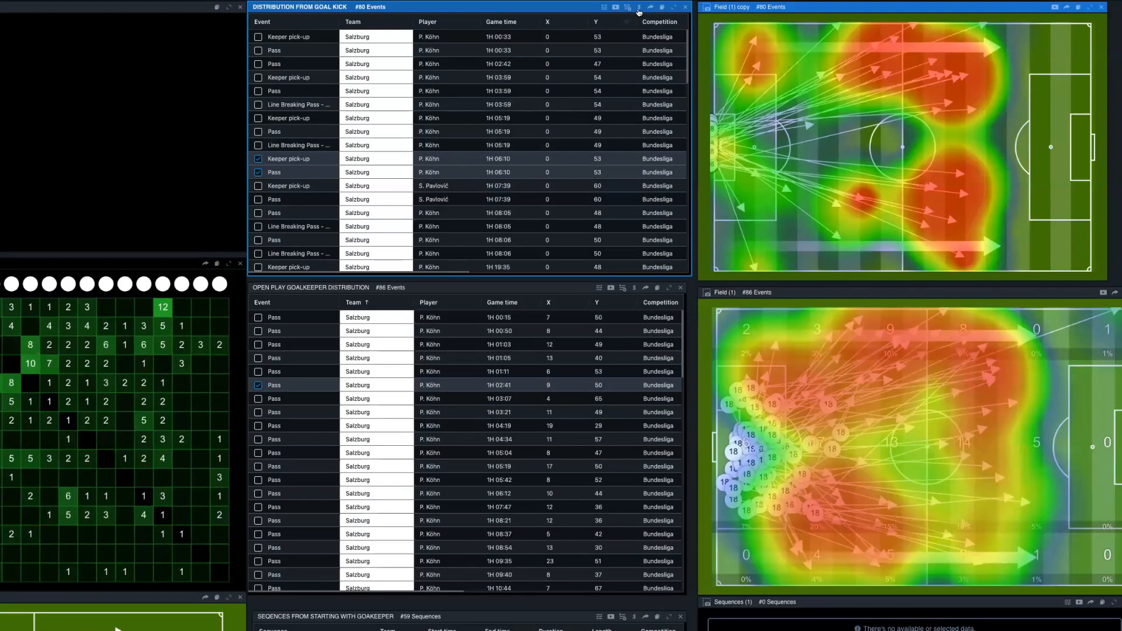
- Send the selected rows of the goal kick distribution table to Hudl Sportscode as a new organizer playlist named HPW1
{"action": "left_click", "coordinate": [639, 8]}
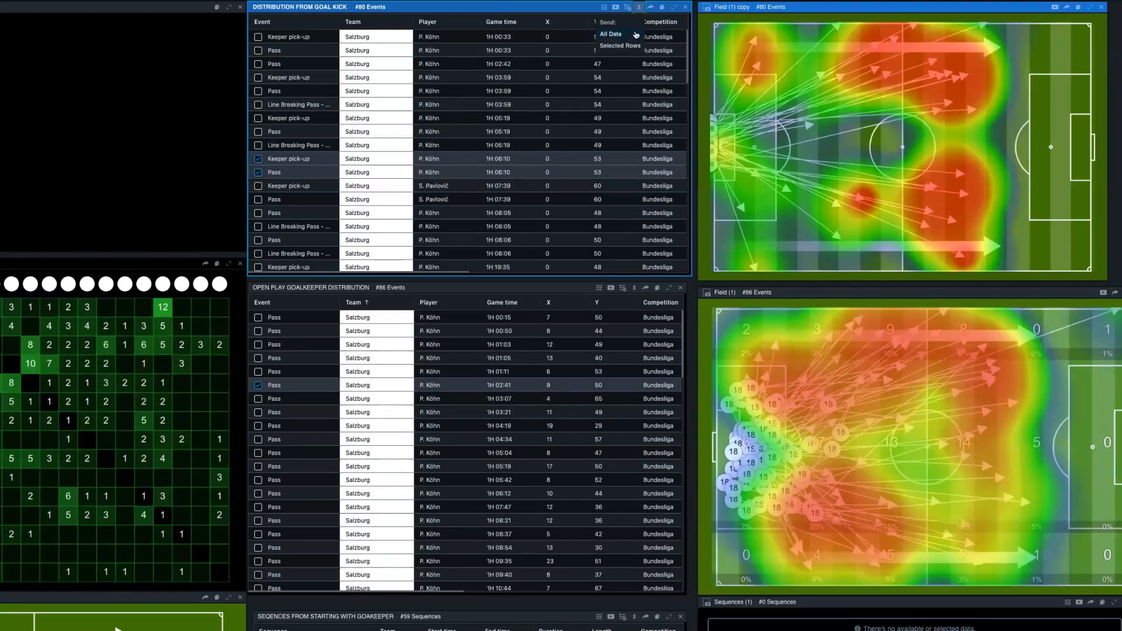
{"action": "left_click", "coordinate": [621, 46]}
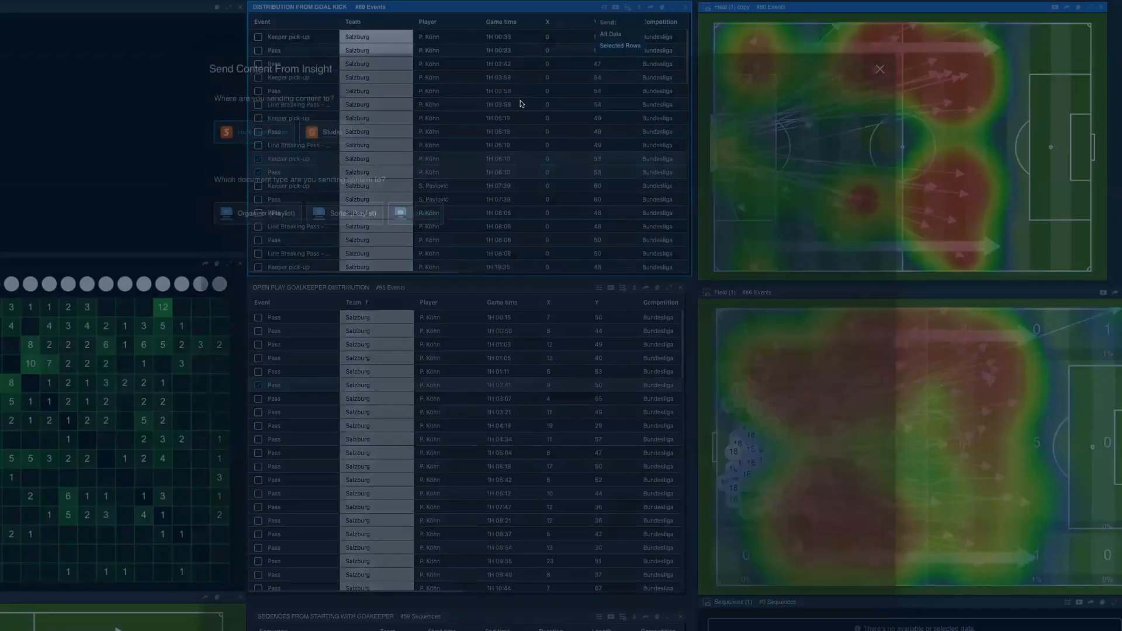
{"action": "left_click", "coordinate": [251, 213]}
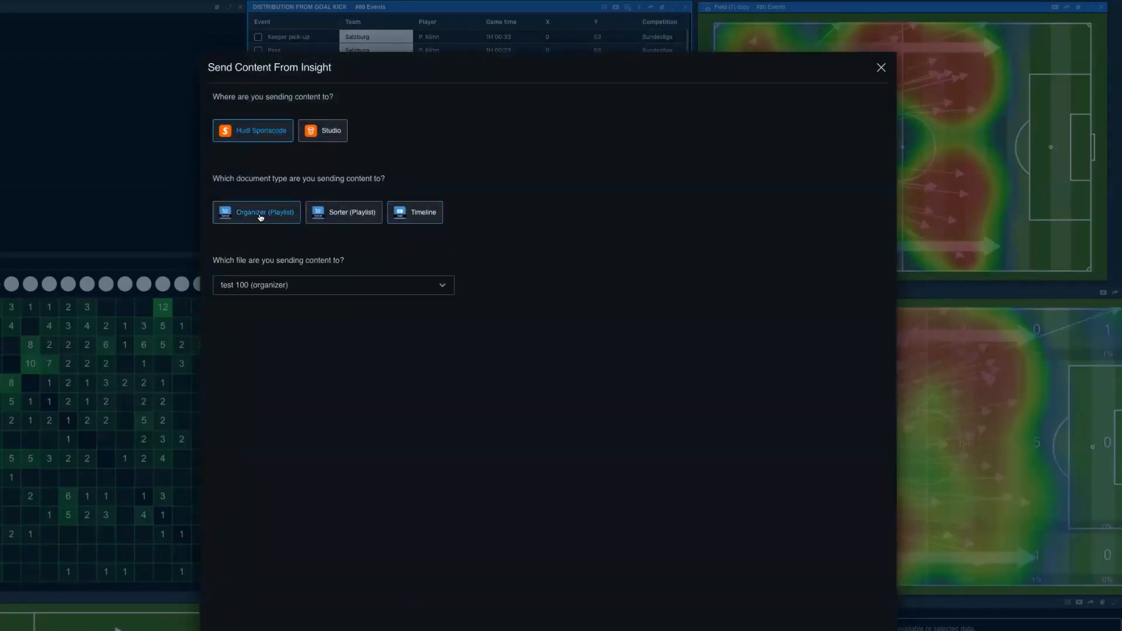
{"action": "left_click", "coordinate": [272, 288]}
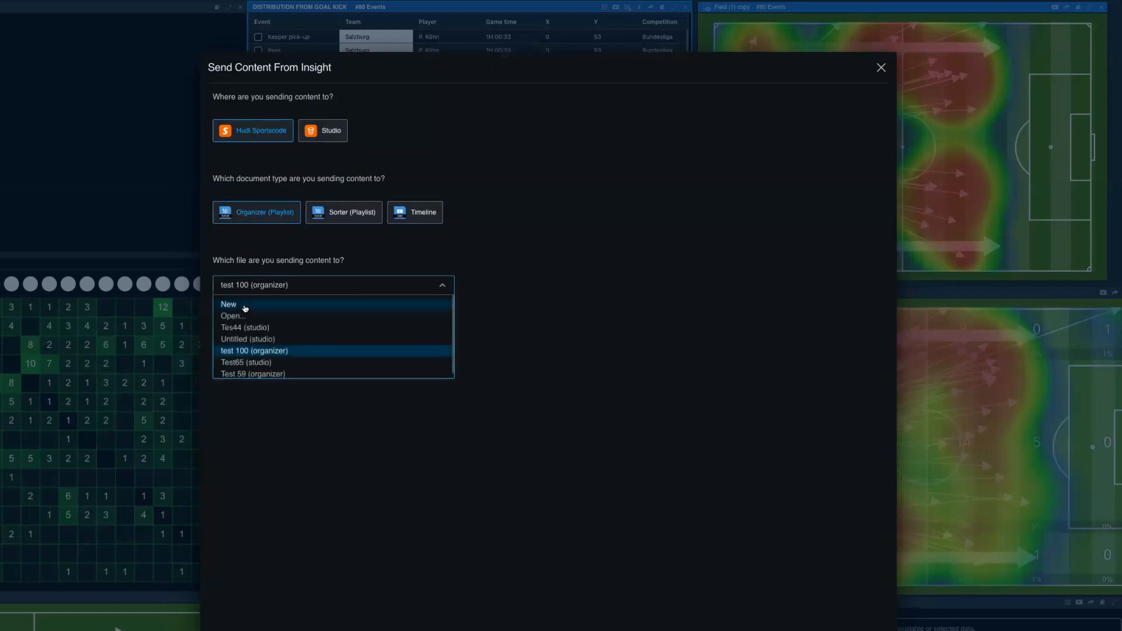
{"action": "left_click", "coordinate": [245, 305]}
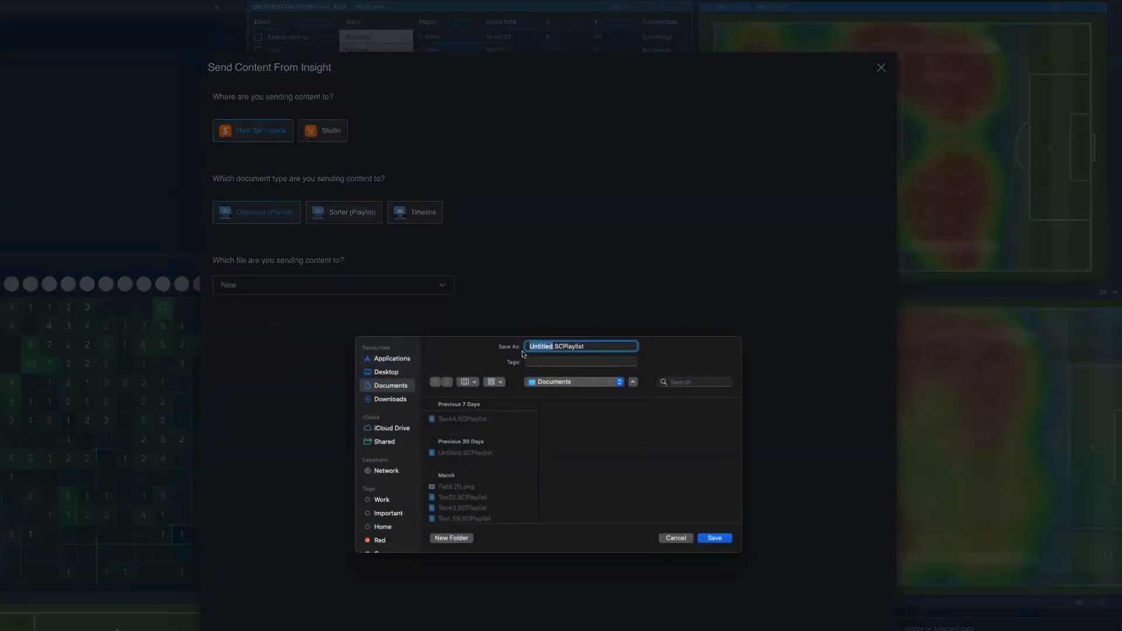
{"action": "type", "text": "HPW1"}
{"action": "left_click", "coordinate": [711, 537]}
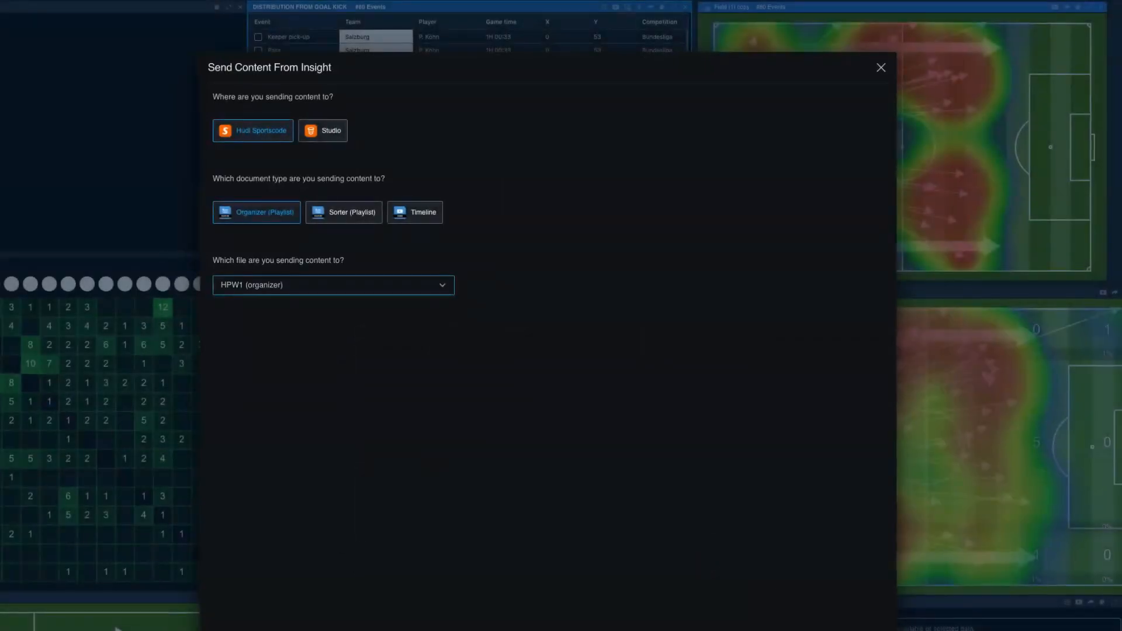
{"action": "left_click", "coordinate": [853, 630]}
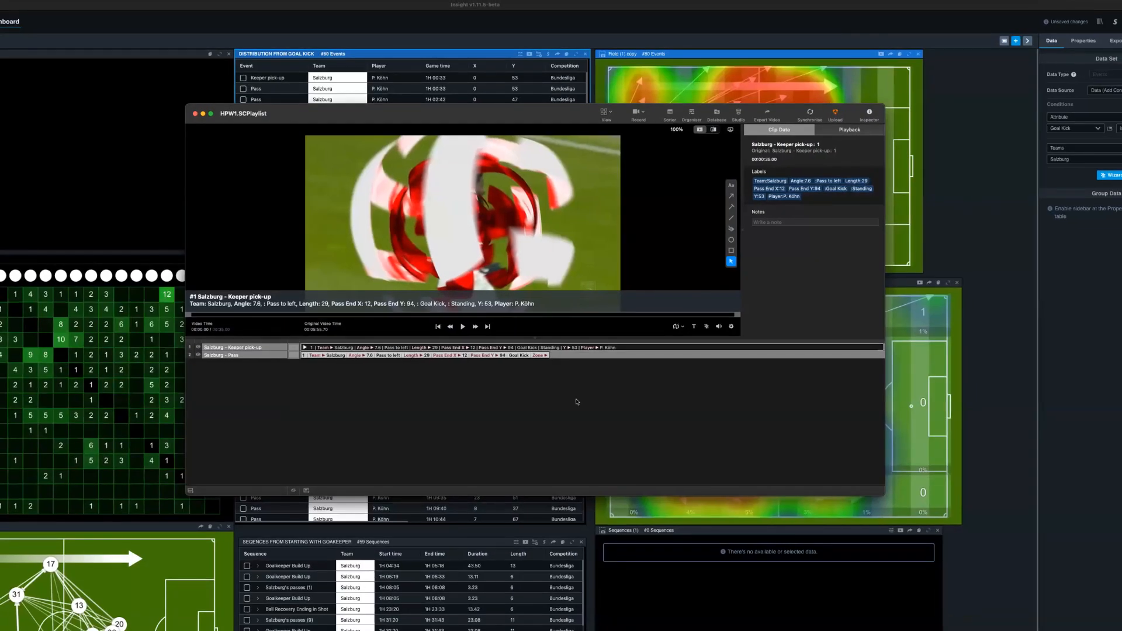
- View the Salzburg Pass and Keeper pick-up clips in the HPW1 playlist and move its window aside
{"action": "left_click", "coordinate": [490, 358]}
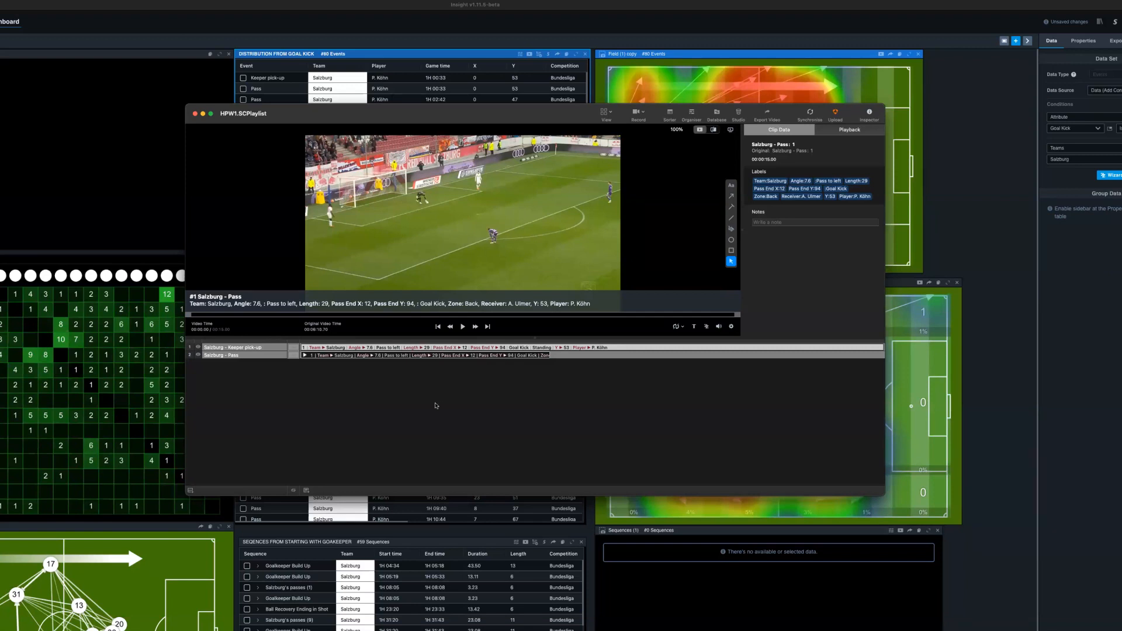
{"action": "left_click", "coordinate": [428, 349]}
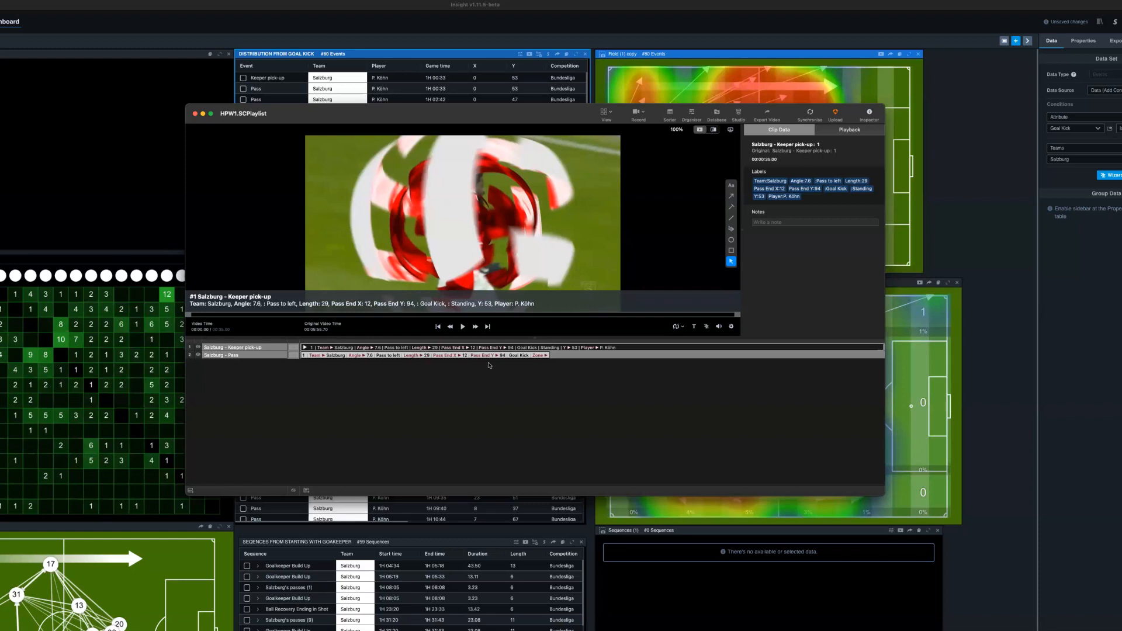
{"action": "left_click_drag", "start_coordinate": [478, 108], "coordinate": [170, 71]}
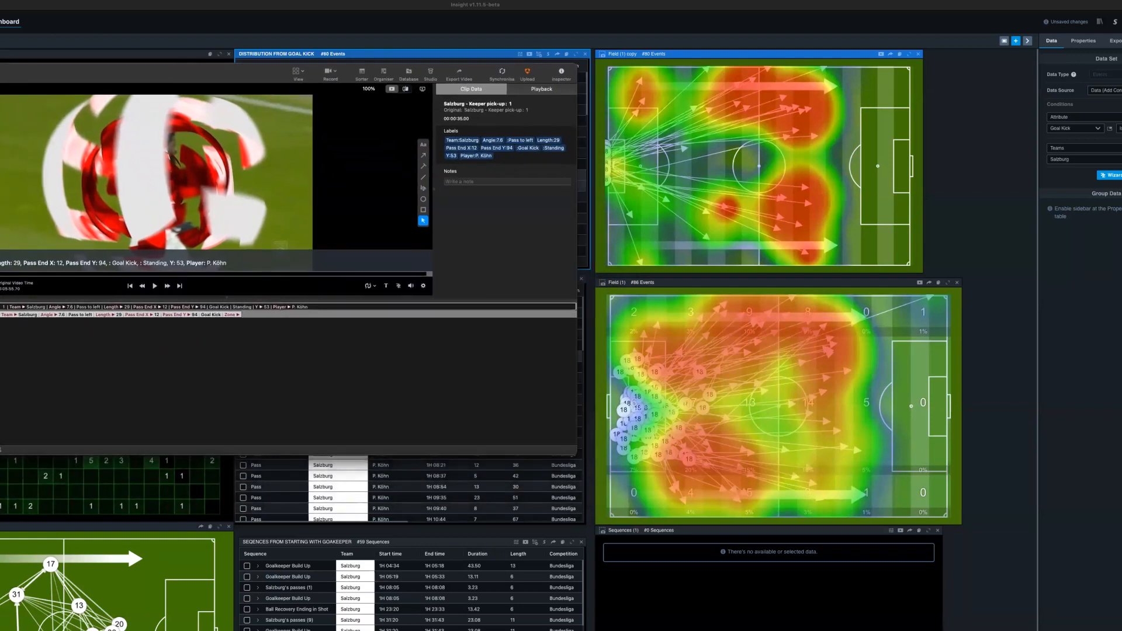
- Insert the open-play goalkeeper distribution heatmap image before the clip in HPW1's Salzburg - Pass row and display it
{"action": "left_click_drag", "start_coordinate": [138, 184], "coordinate": [766, 472]}
{"action": "scroll", "coordinate": [779, 500], "scroll_direction": "right", "scroll_amount": 3}
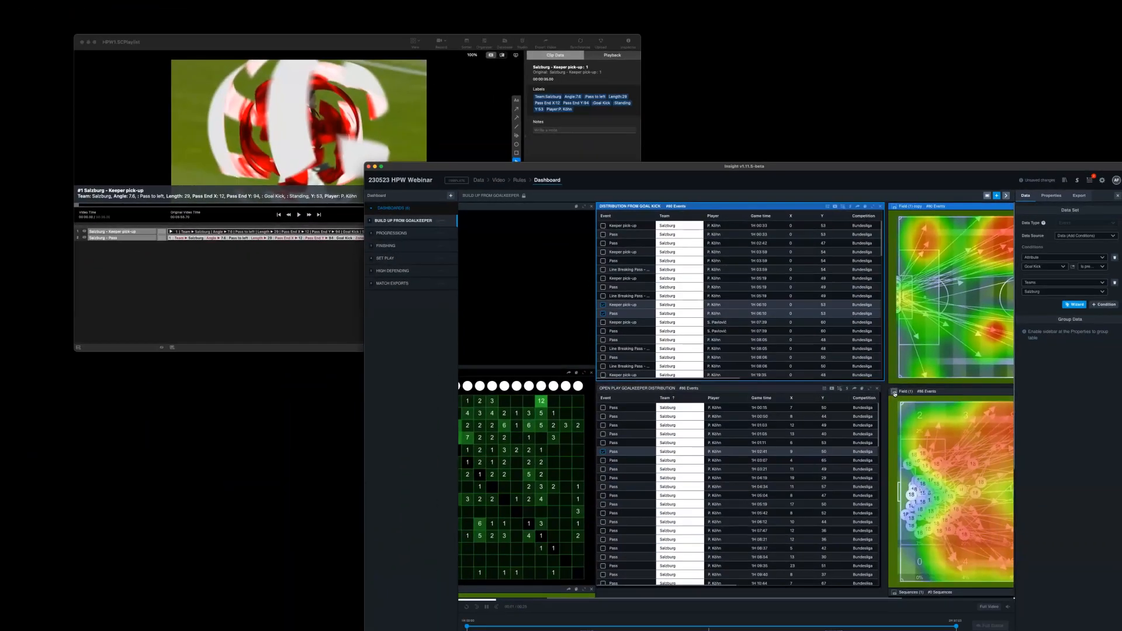
{"action": "left_click_drag", "start_coordinate": [894, 393], "coordinate": [176, 237]}
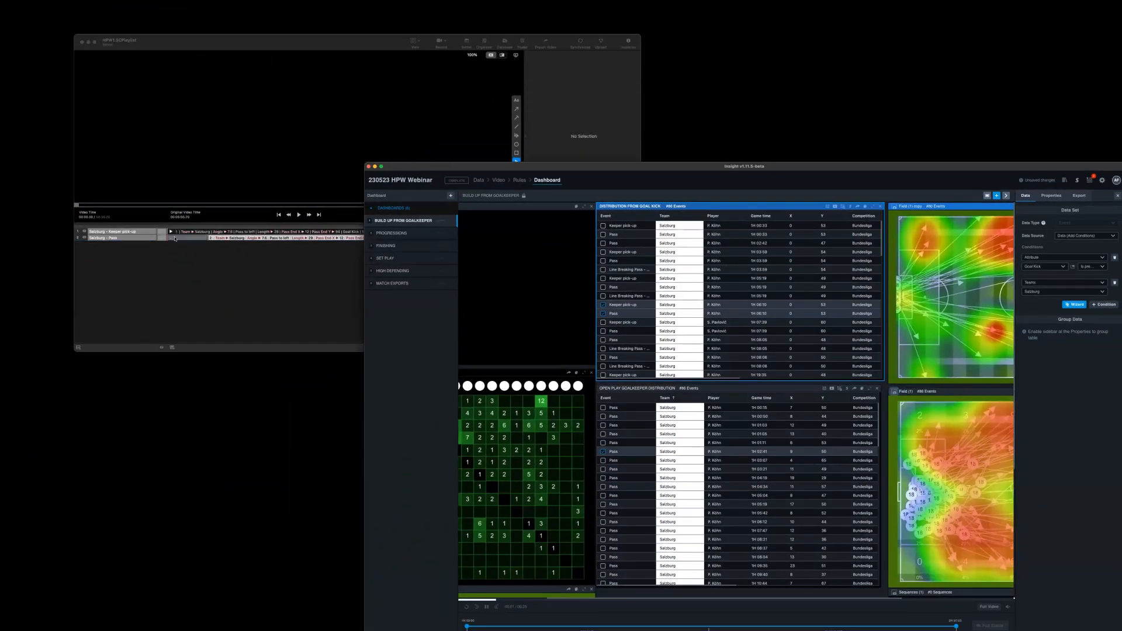
{"action": "left_click", "coordinate": [189, 253]}
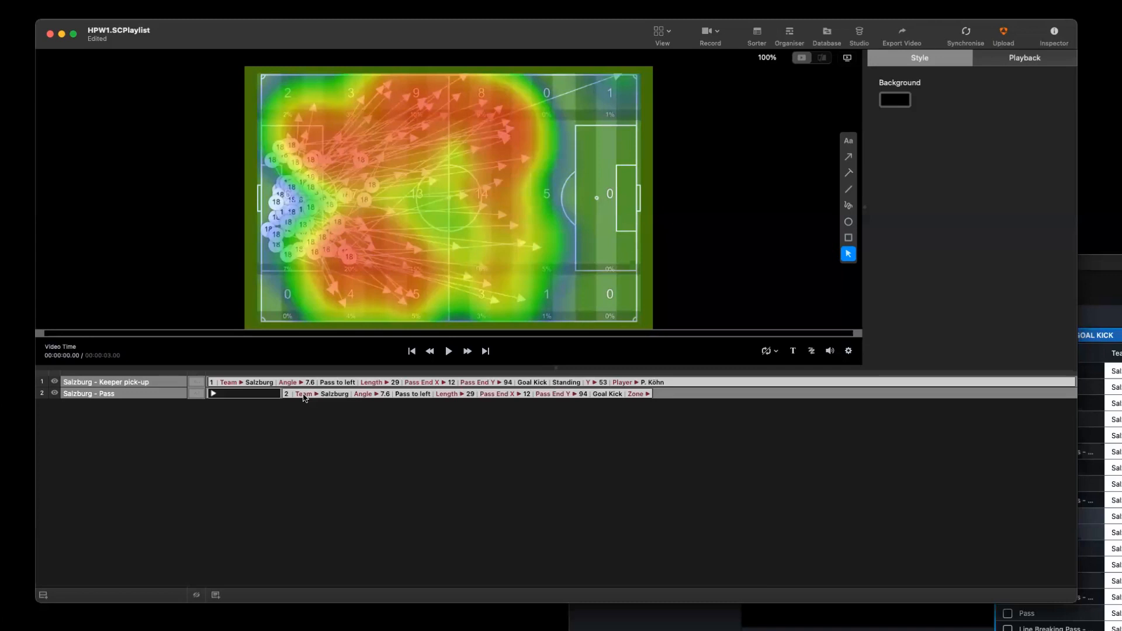
- Send the selected rows of the goal kick distribution table to Studio as a new playlist named HPW 3
{"action": "left_click", "coordinate": [304, 395]}
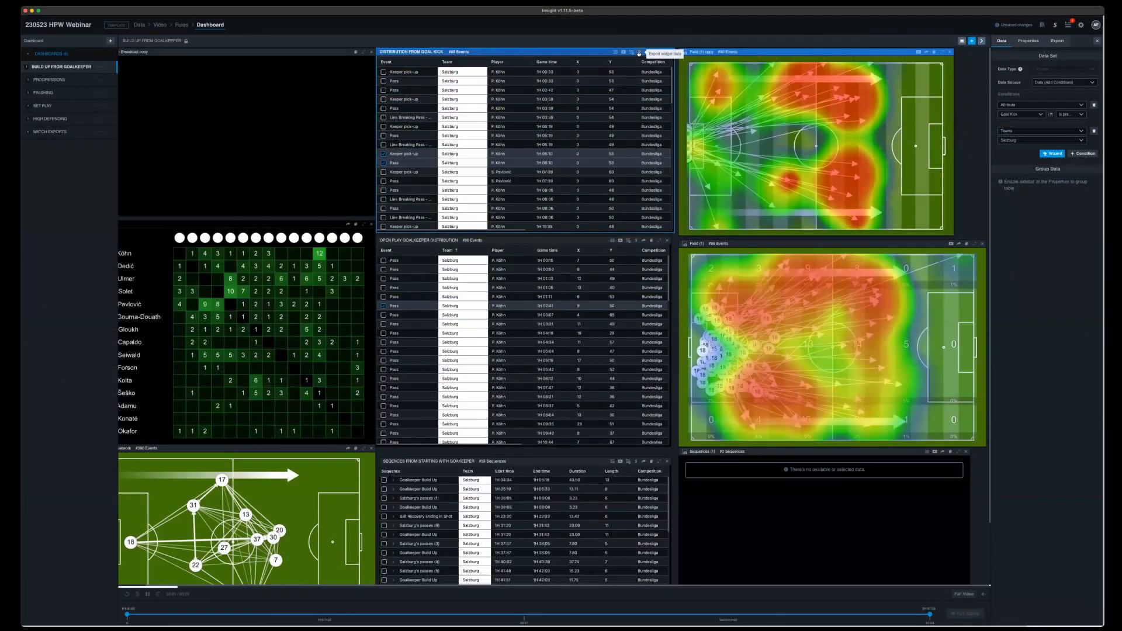
{"action": "left_click", "coordinate": [638, 53]}
{"action": "left_click", "coordinate": [632, 78]}
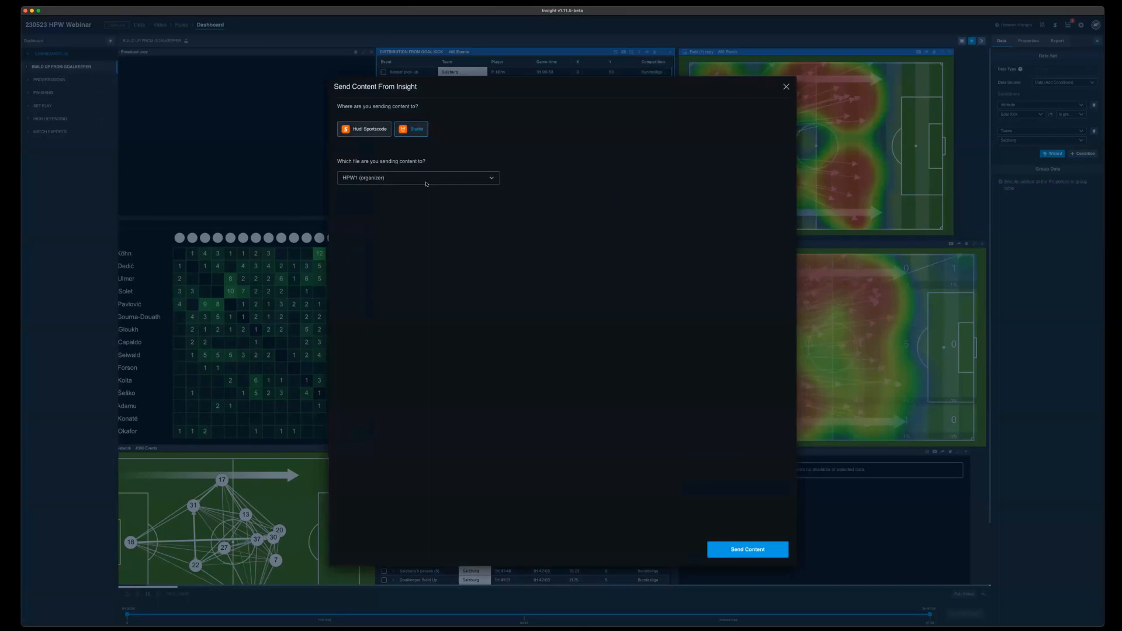
{"action": "left_click", "coordinate": [416, 180]}
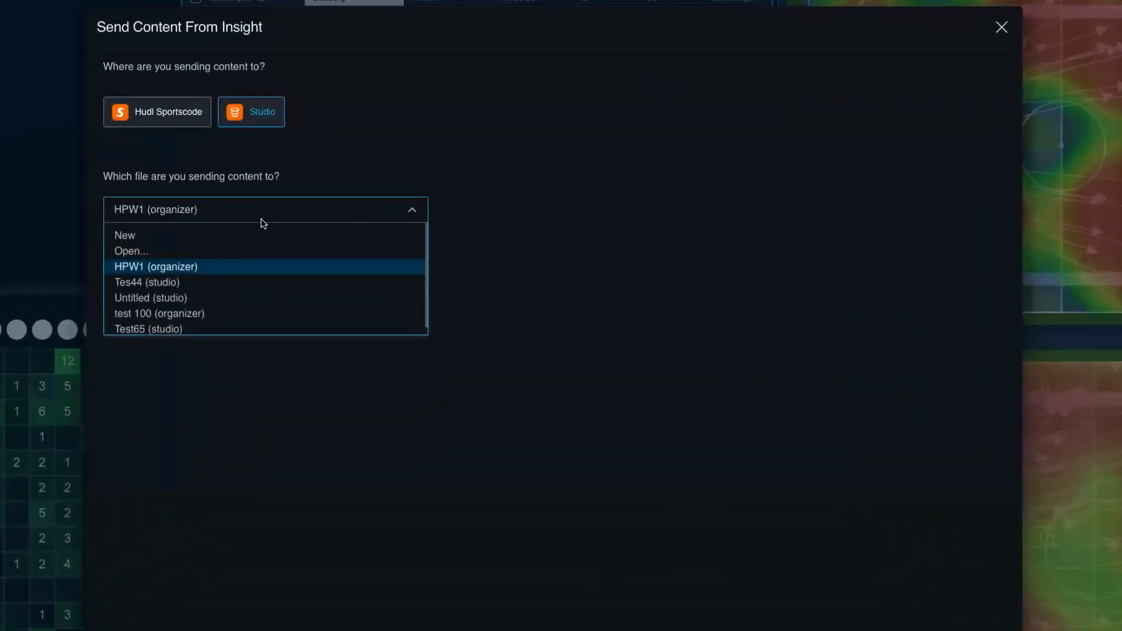
{"action": "left_click", "coordinate": [151, 238]}
{"action": "type", "text": "HPW"}
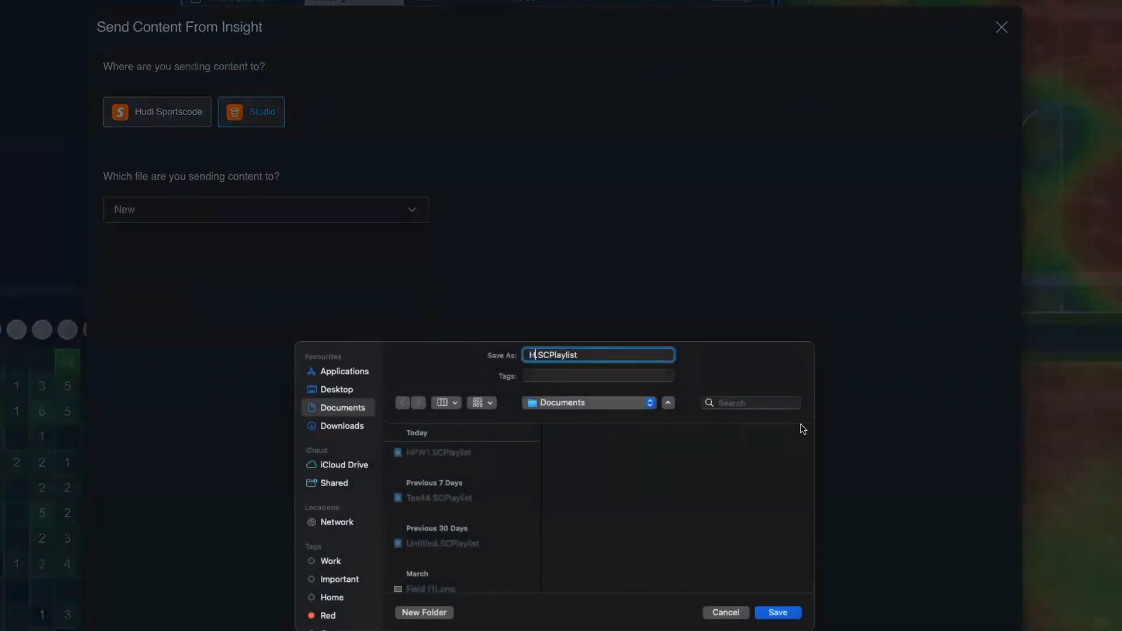
{"action": "type", "text": " 3"}
{"action": "left_click", "coordinate": [797, 612]}
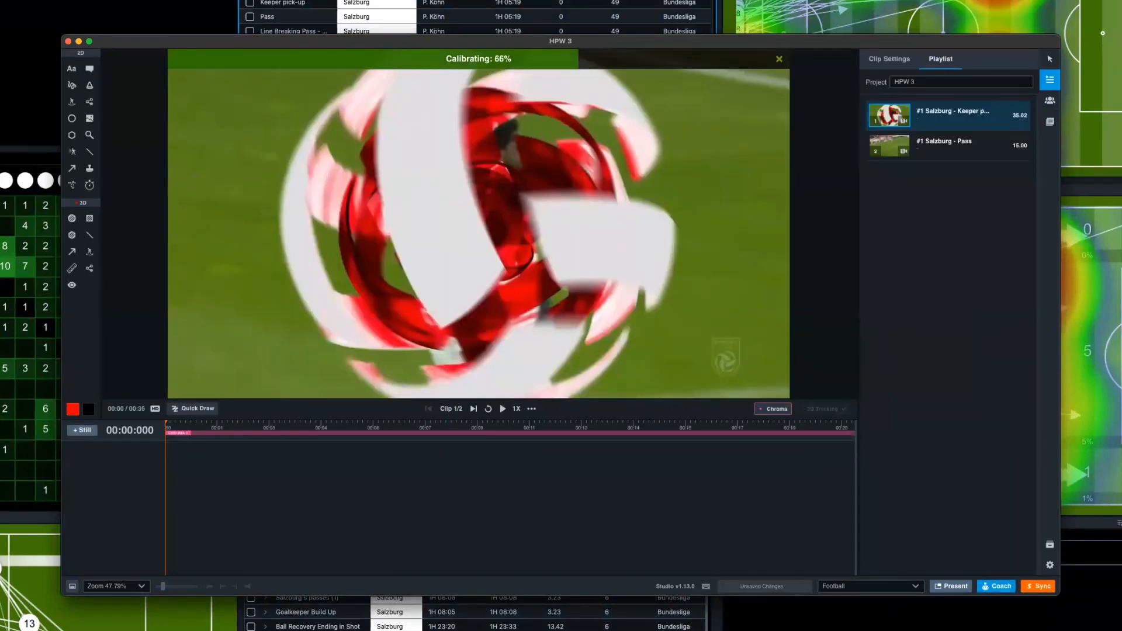
- Add a 3D disc under the white-shirted defender nearest the penalty area's near side at 00:11:840 in the keeper pick-up clip
{"action": "left_click", "coordinate": [421, 423]}
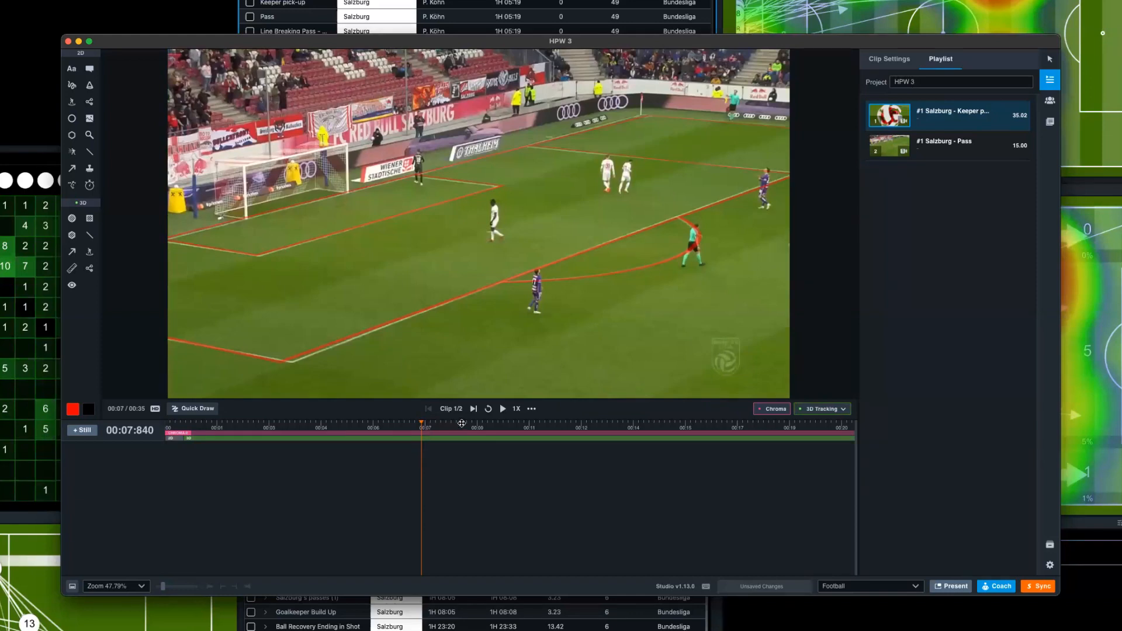
{"action": "left_click", "coordinate": [513, 425]}
{"action": "left_click", "coordinate": [552, 425]}
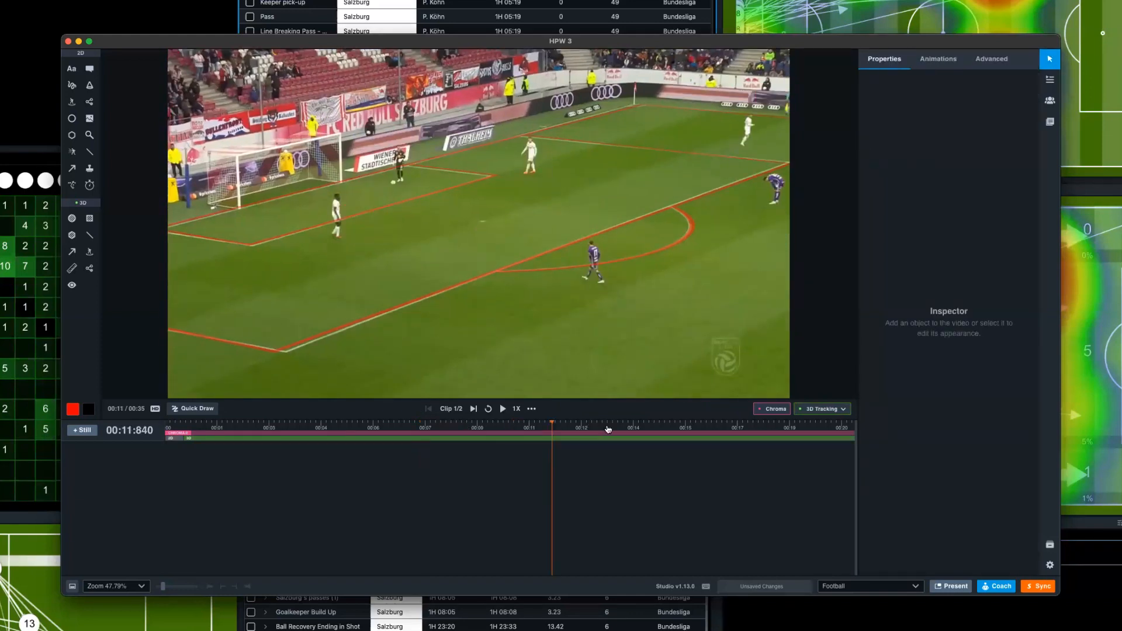
{"action": "left_click", "coordinate": [90, 251]}
{"action": "left_click", "coordinate": [339, 237]}
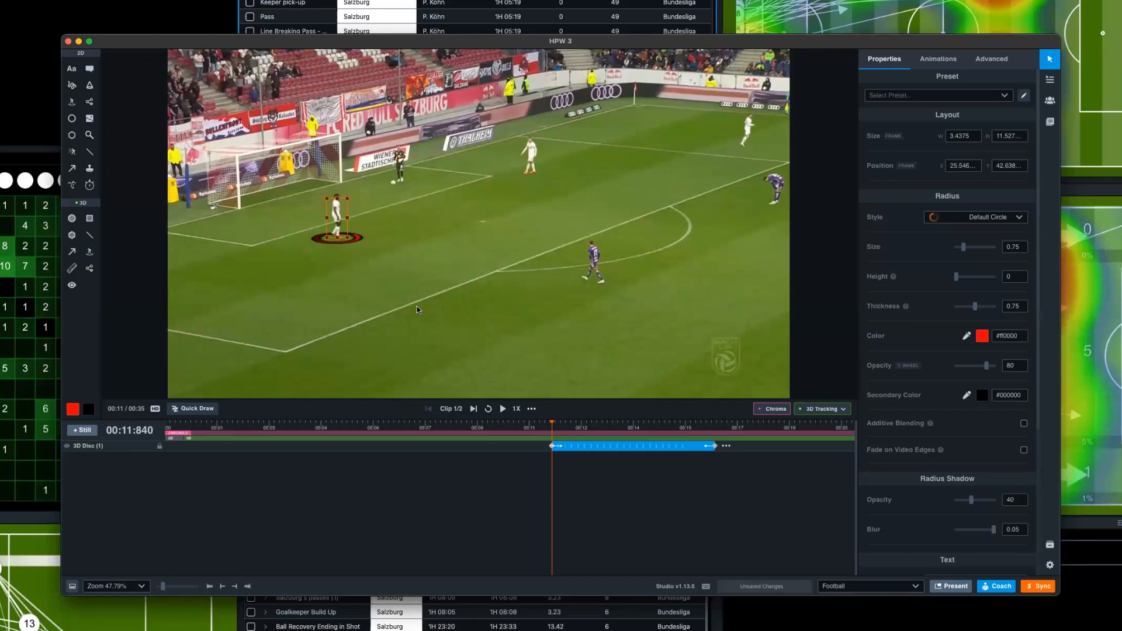
- Sync the HPW 3 project to its Sportscode playlist, display the second Keeper pick-up clip and close both HPW 3 windows
{"action": "left_click", "coordinate": [1037, 586]}
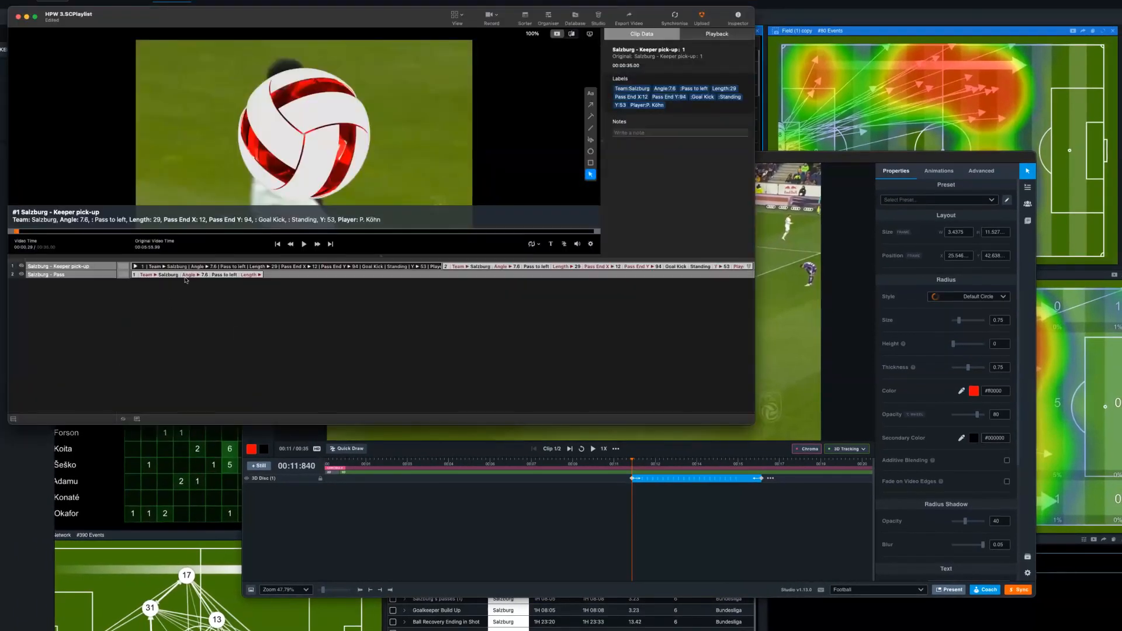
{"action": "left_click", "coordinate": [576, 266]}
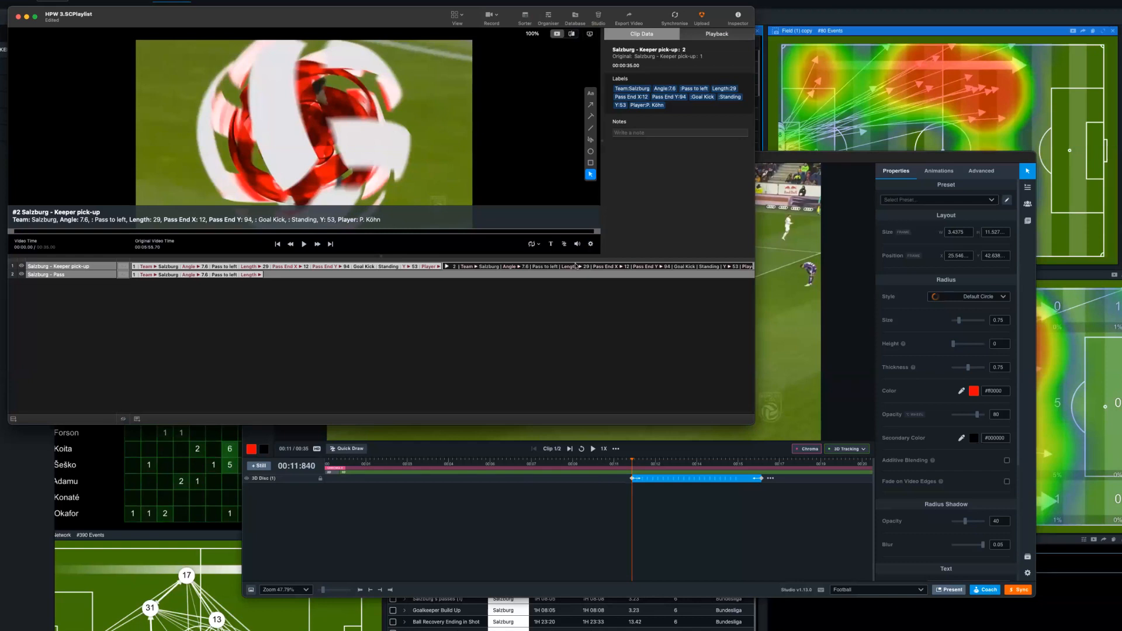
{"action": "left_click", "coordinate": [18, 16]}
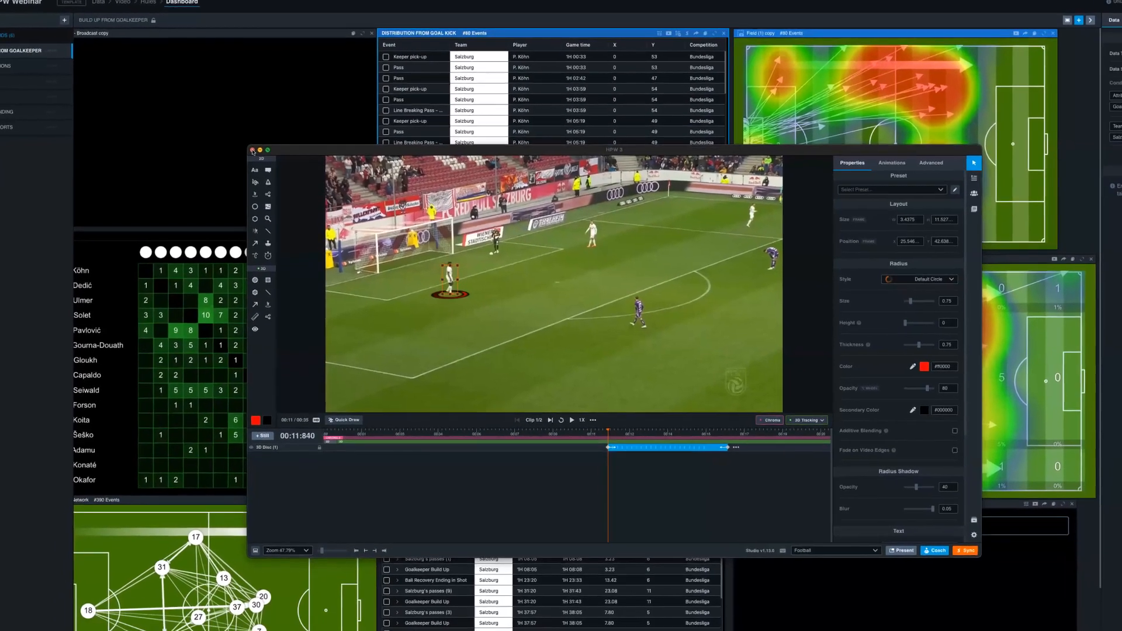
{"action": "left_click", "coordinate": [252, 151]}
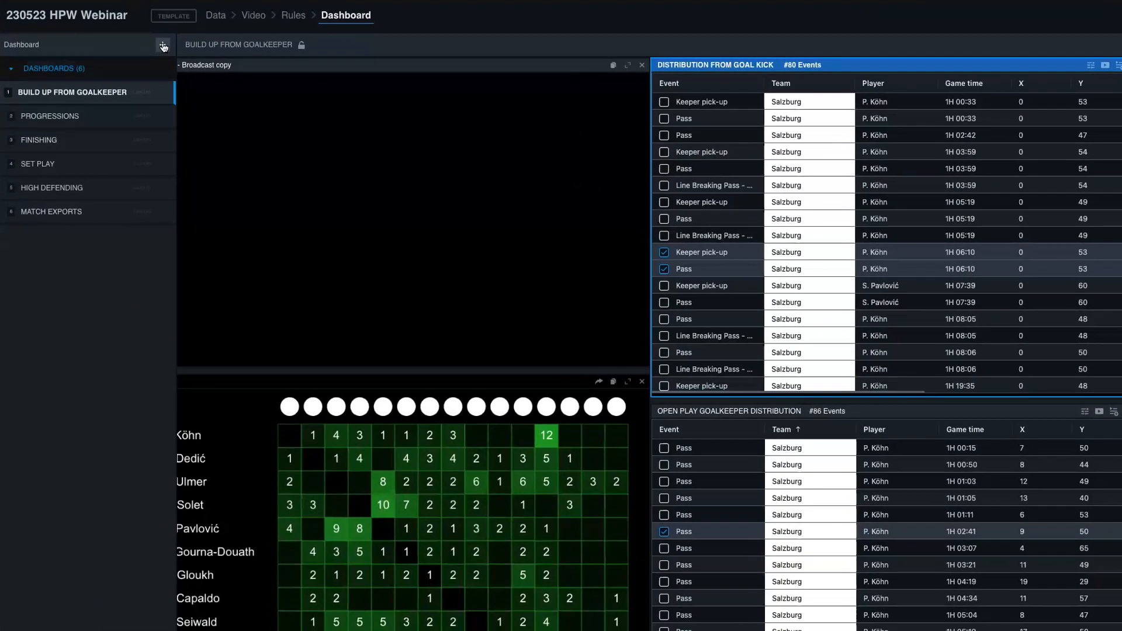
- Add a new dashboard to the 230523 HPW Webinar template and name it BUILD UP
{"action": "left_click", "coordinate": [163, 46]}
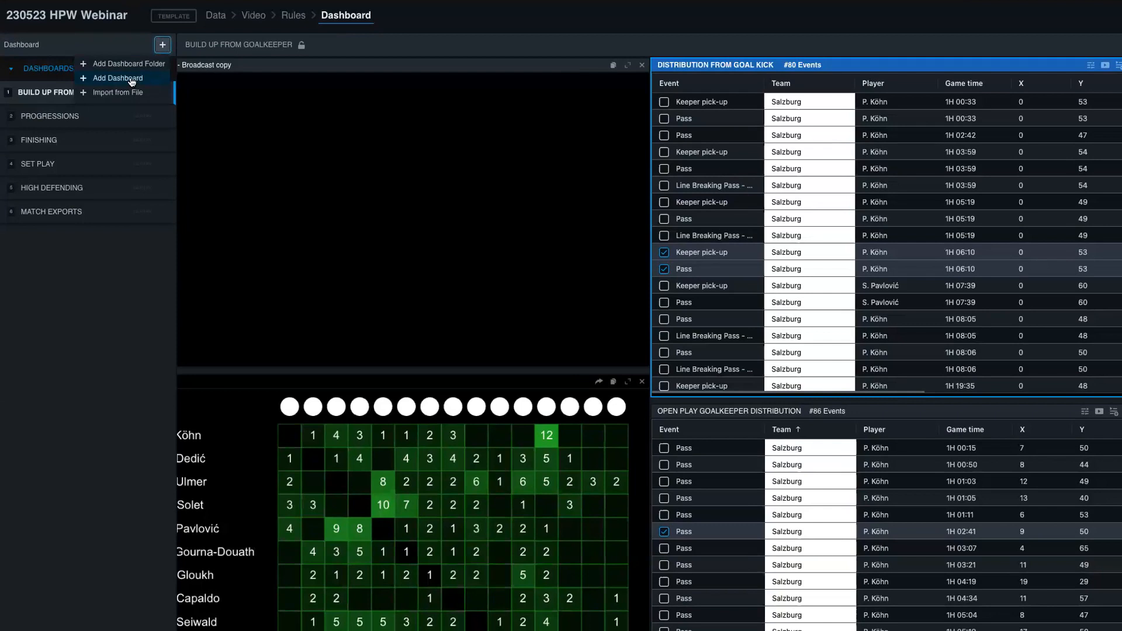
{"action": "left_click", "coordinate": [132, 82]}
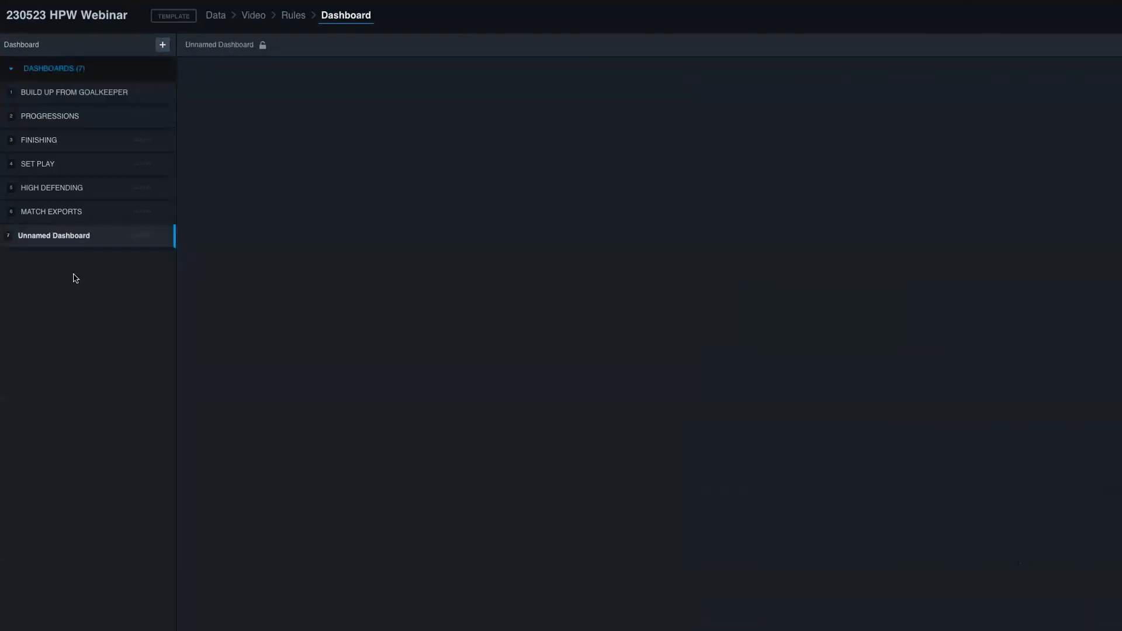
{"action": "double_click", "coordinate": [64, 237]}
{"action": "type", "text": "BUILD UP"}
{"action": "key", "text": "Return"}
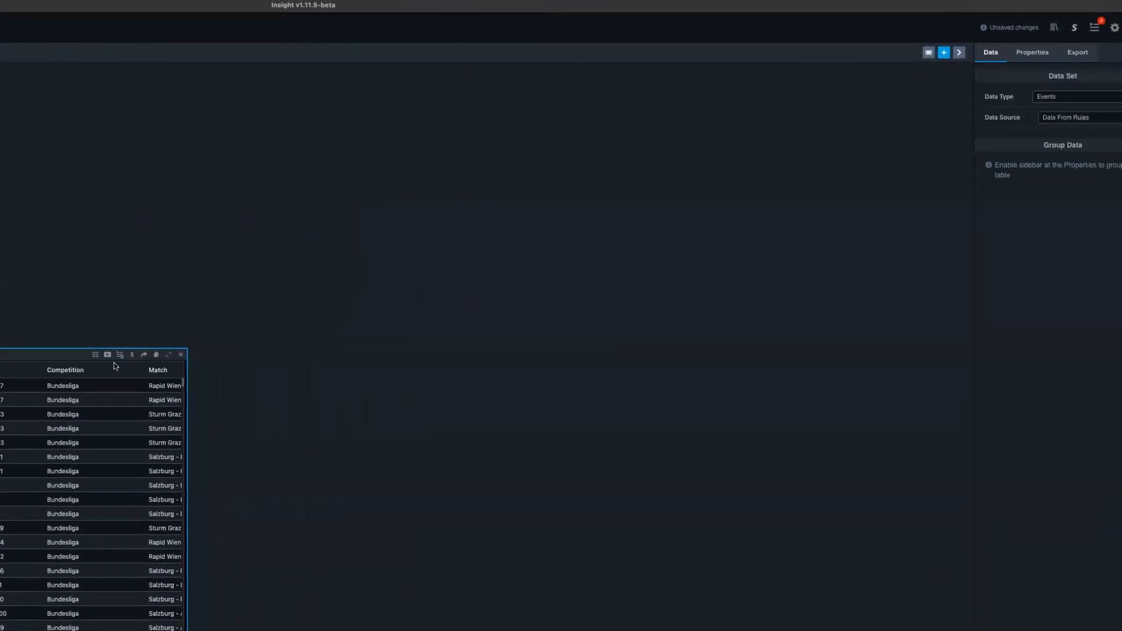
- Add a video widget to the BUILD UP dashboard and place it above the data table, near the table's left edge
{"action": "left_click", "coordinate": [915, 56]}
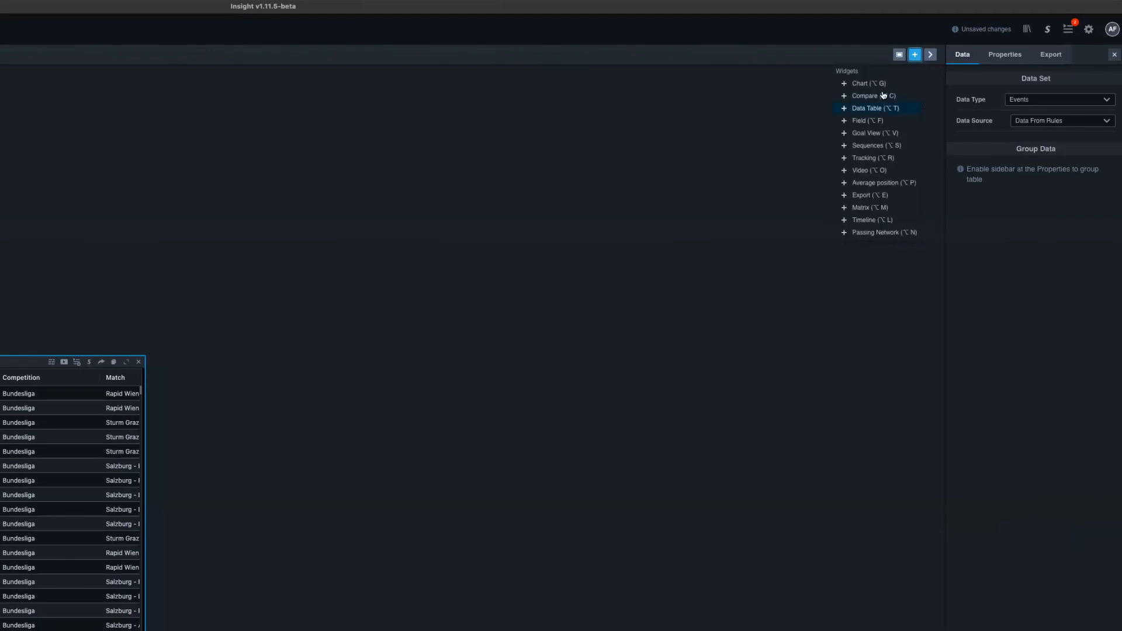
{"action": "left_click", "coordinate": [869, 170]}
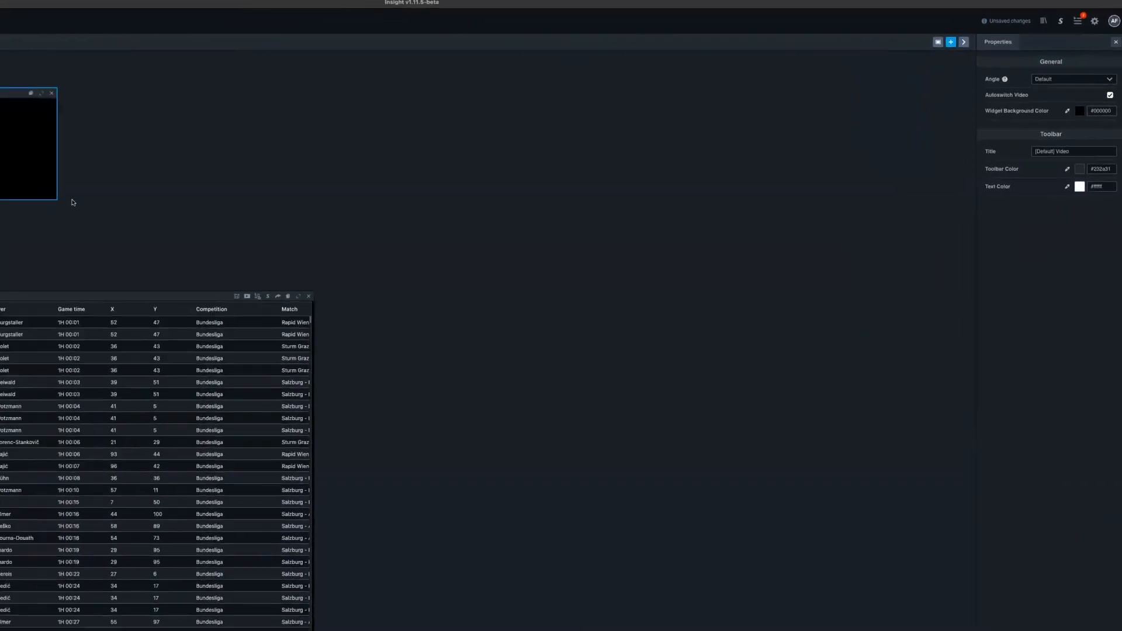
{"action": "left_click", "coordinate": [431, 196]}
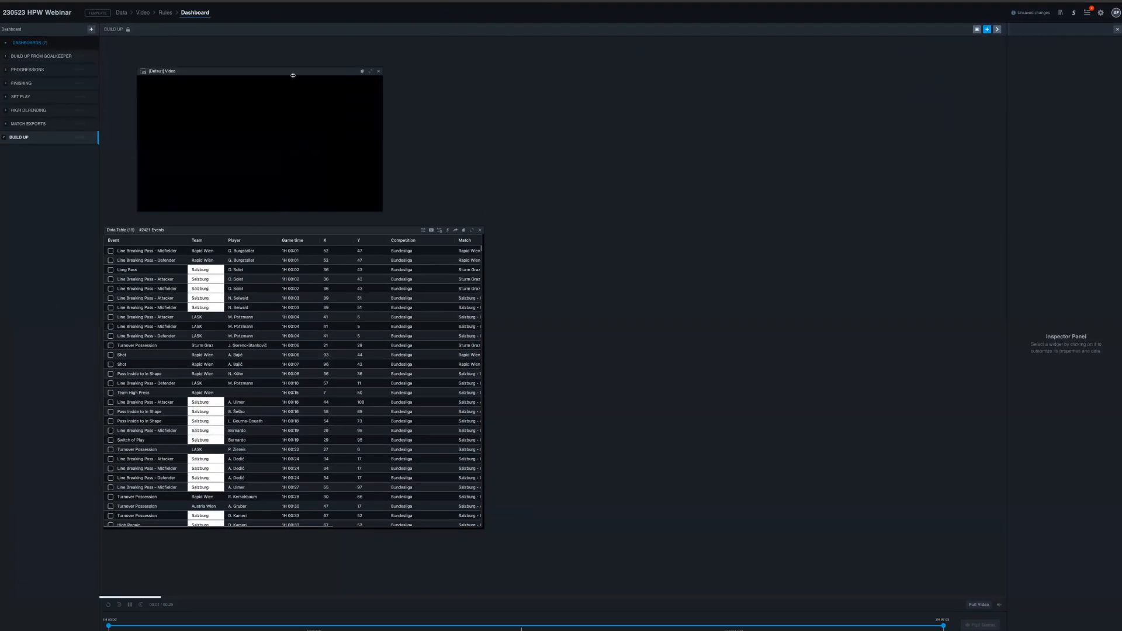
{"action": "left_click_drag", "start_coordinate": [292, 75], "coordinate": [262, 76]}
- Set the data source of the BUILD UP data table to Data (Add Conditions)
{"action": "left_click", "coordinate": [138, 497]}
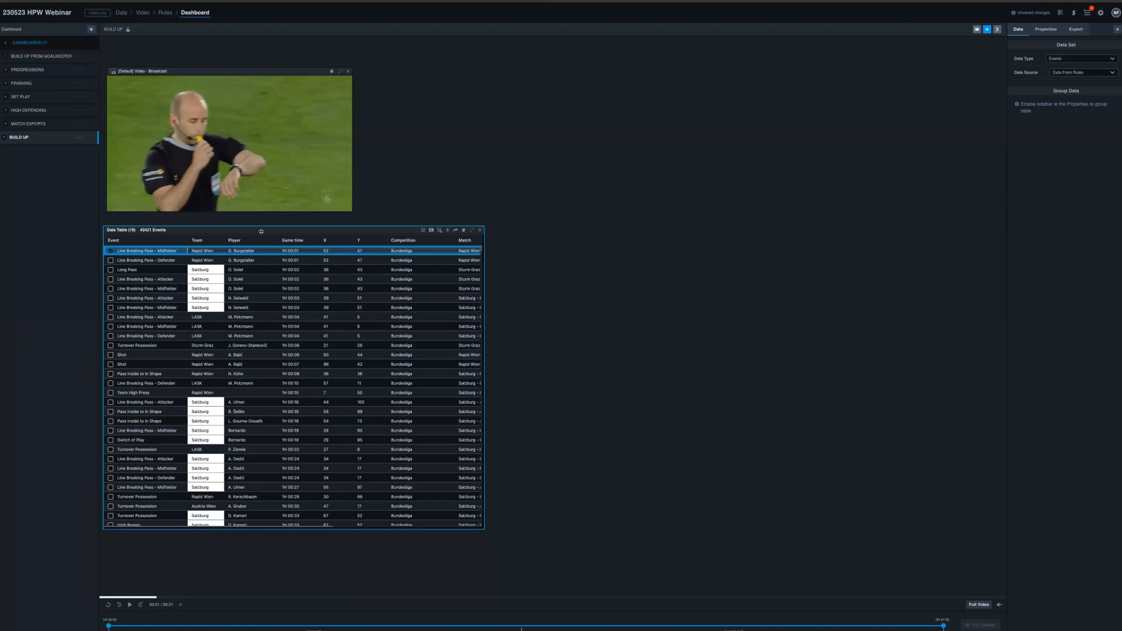
{"action": "left_click", "coordinate": [1064, 73]}
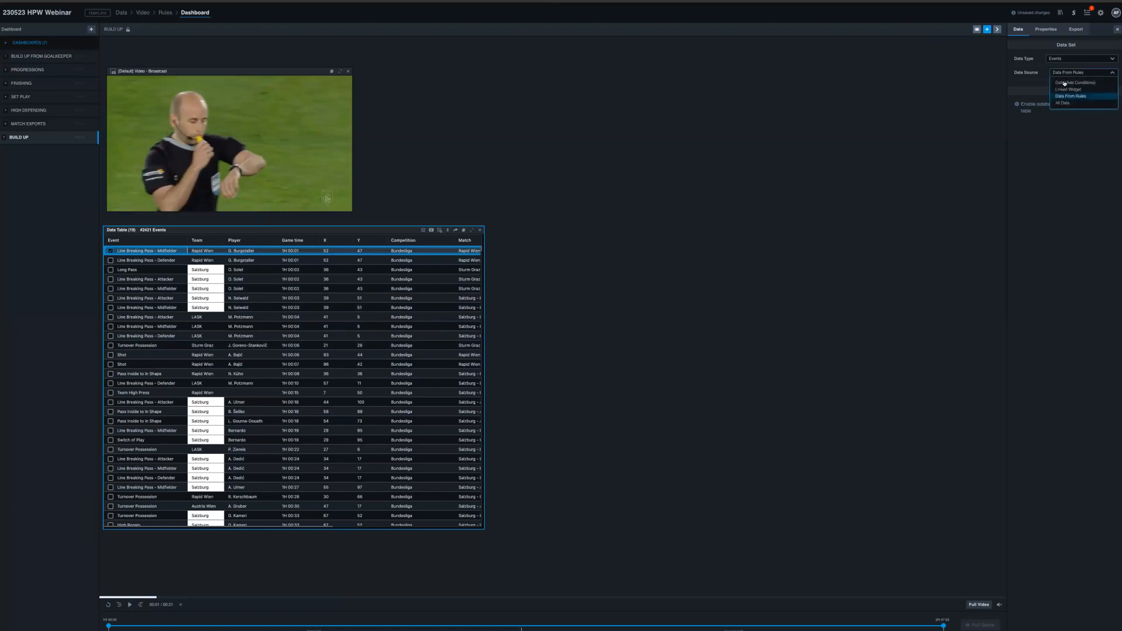
{"action": "left_click", "coordinate": [1064, 85]}
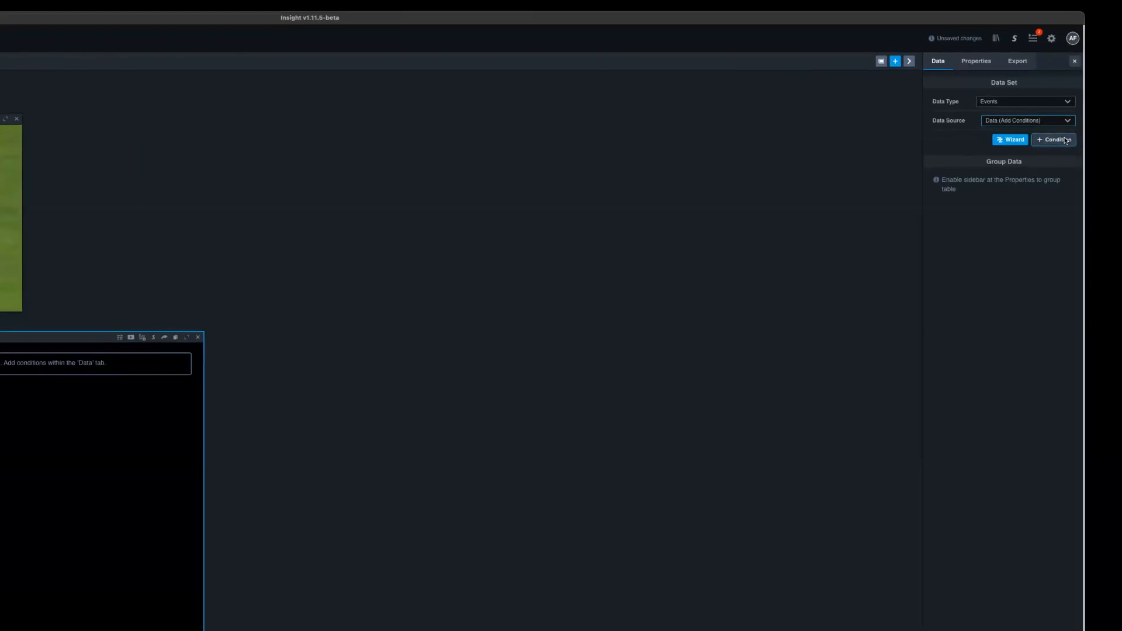
- Add a Zone condition for events that start in the defensive third to the data table
{"action": "left_click", "coordinate": [1104, 86]}
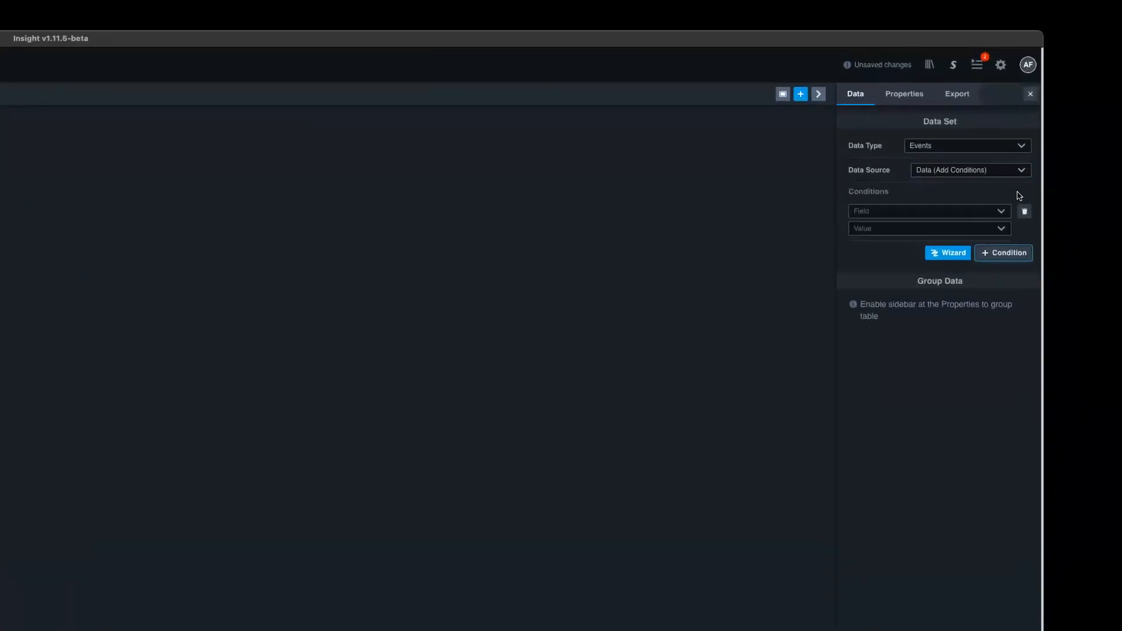
{"action": "left_click", "coordinate": [891, 213]}
{"action": "scroll", "coordinate": [900, 261], "scroll_direction": "down", "scroll_amount": 3}
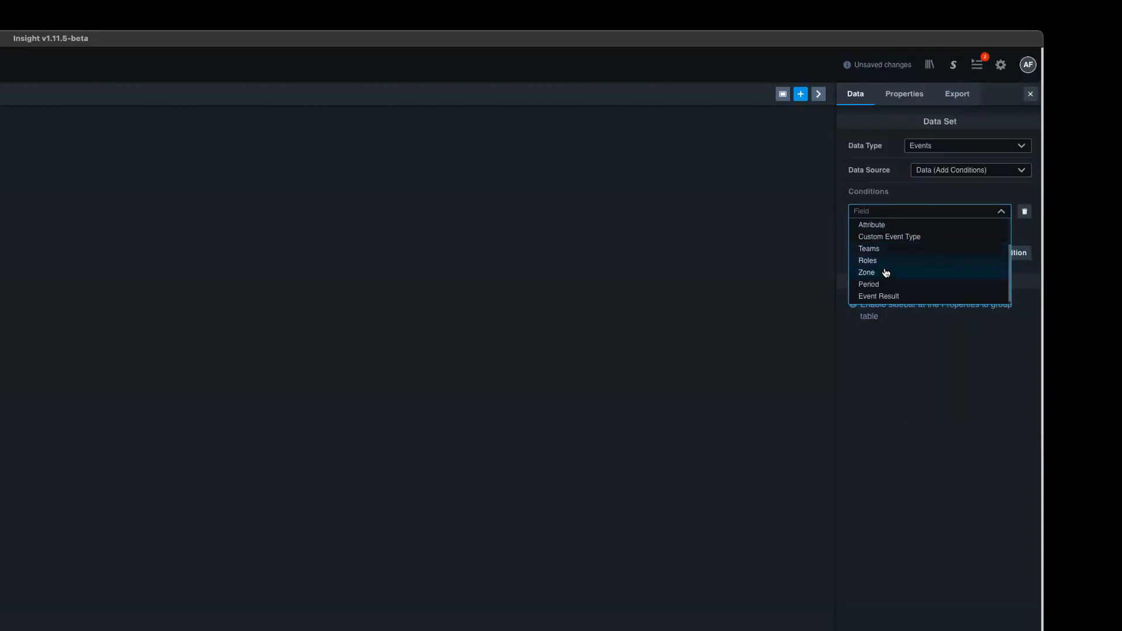
{"action": "left_click", "coordinate": [884, 272]}
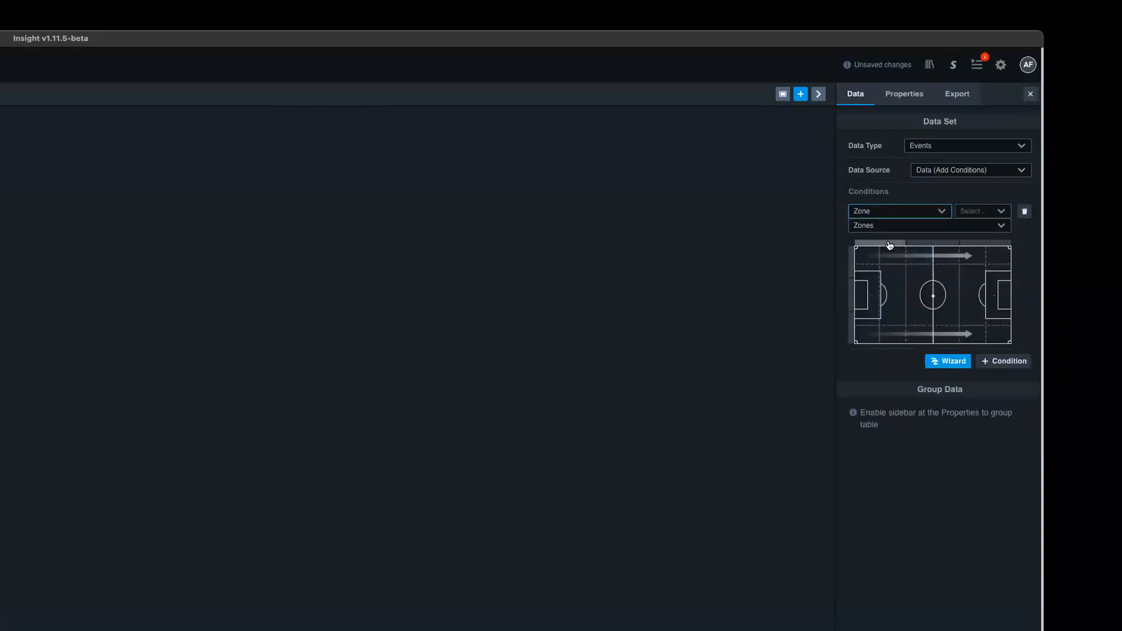
{"action": "left_click", "coordinate": [888, 244]}
{"action": "left_click", "coordinate": [990, 212]}
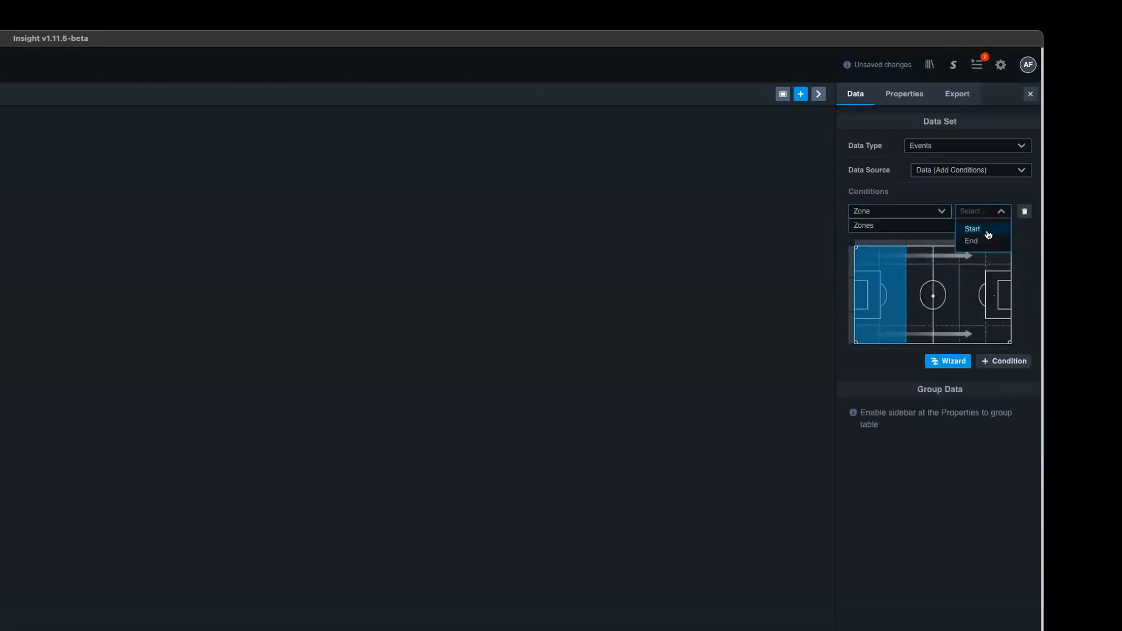
{"action": "left_click", "coordinate": [989, 227]}
{"action": "left_click", "coordinate": [900, 244]}
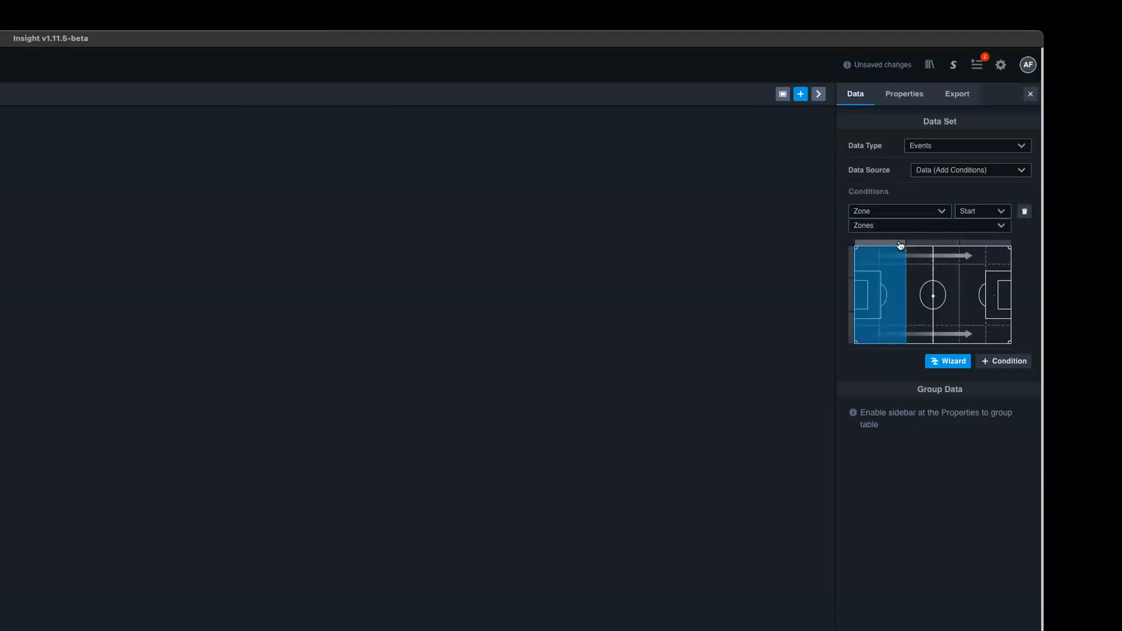
- Switch the table's data type to Sequences and add a Starting at position condition covering the defensive third
{"action": "left_click", "coordinate": [938, 146]}
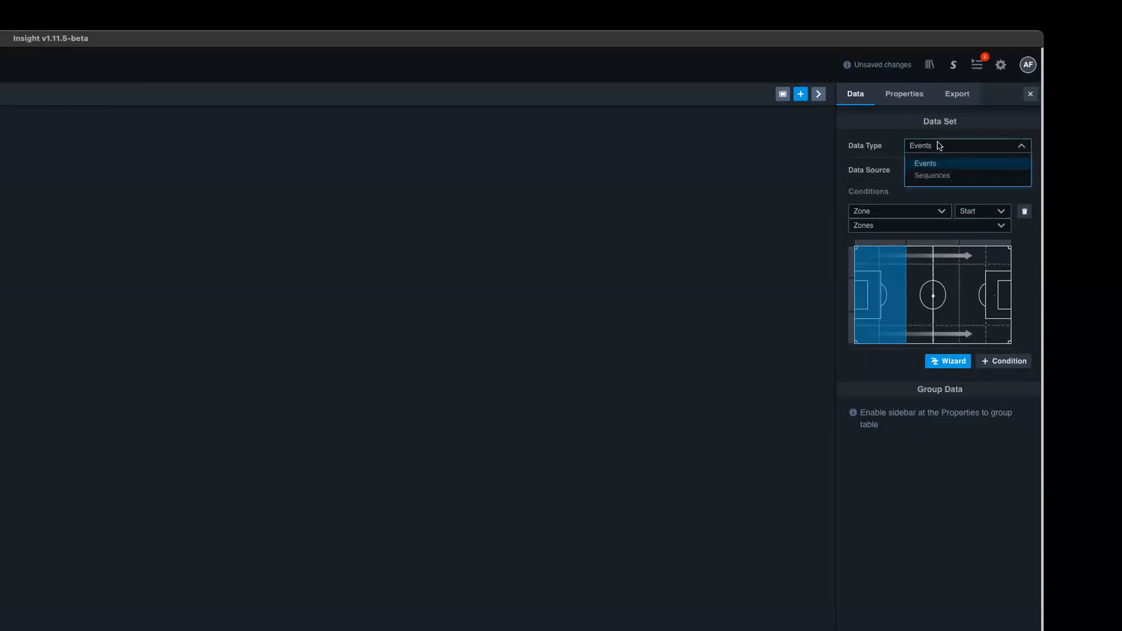
{"action": "left_click", "coordinate": [925, 176]}
{"action": "left_click", "coordinate": [979, 199]}
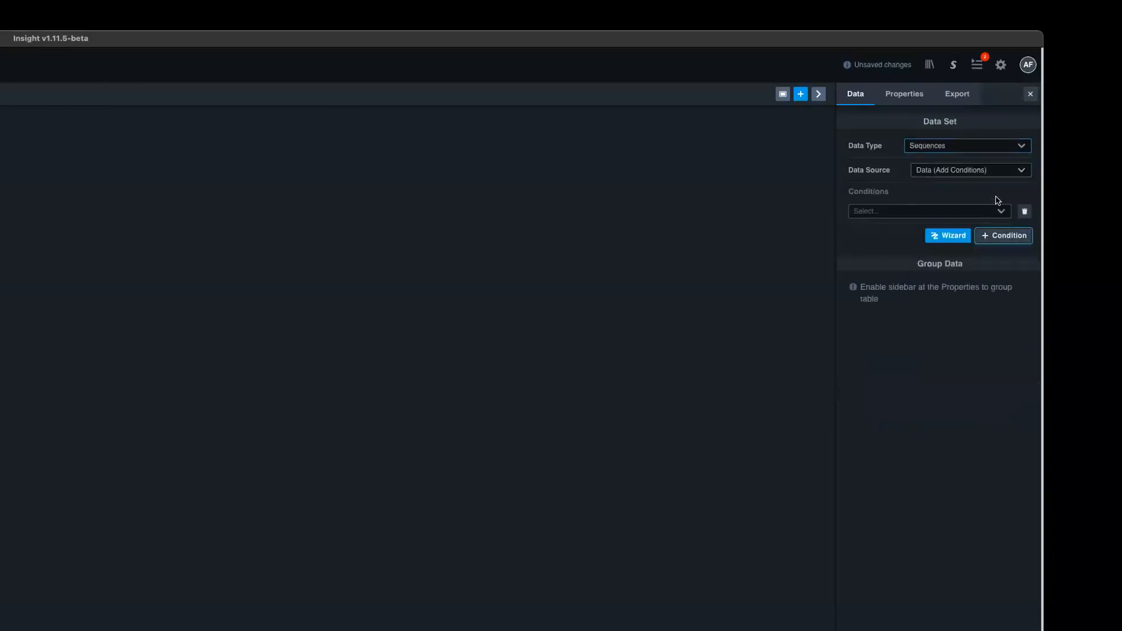
{"action": "left_click", "coordinate": [864, 214]}
{"action": "left_click", "coordinate": [872, 253]}
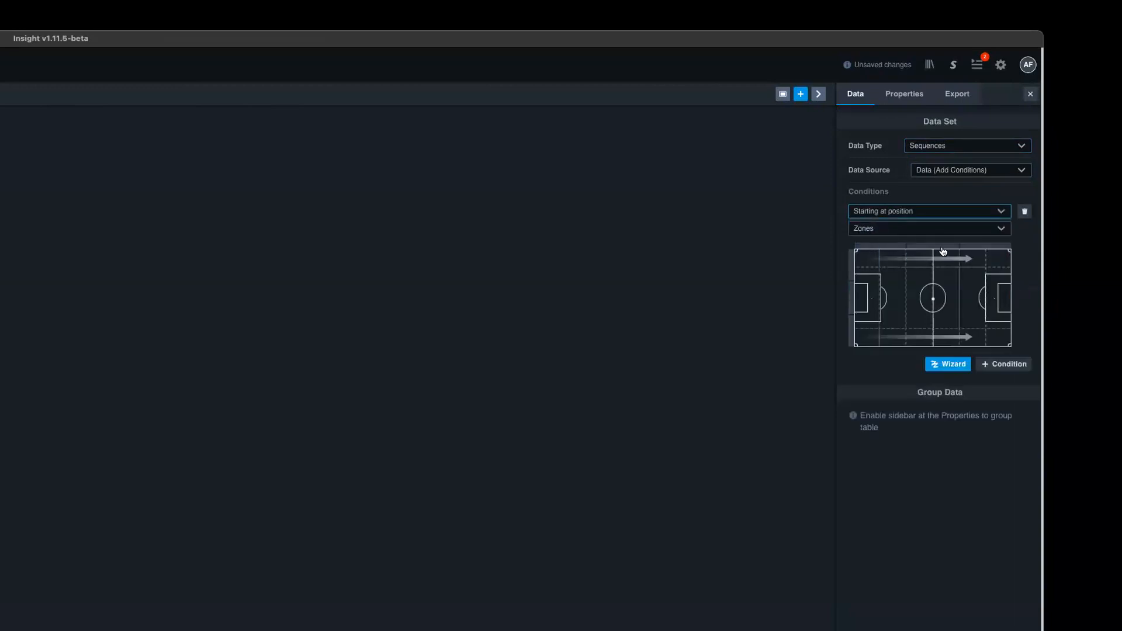
{"action": "left_click", "coordinate": [889, 250]}
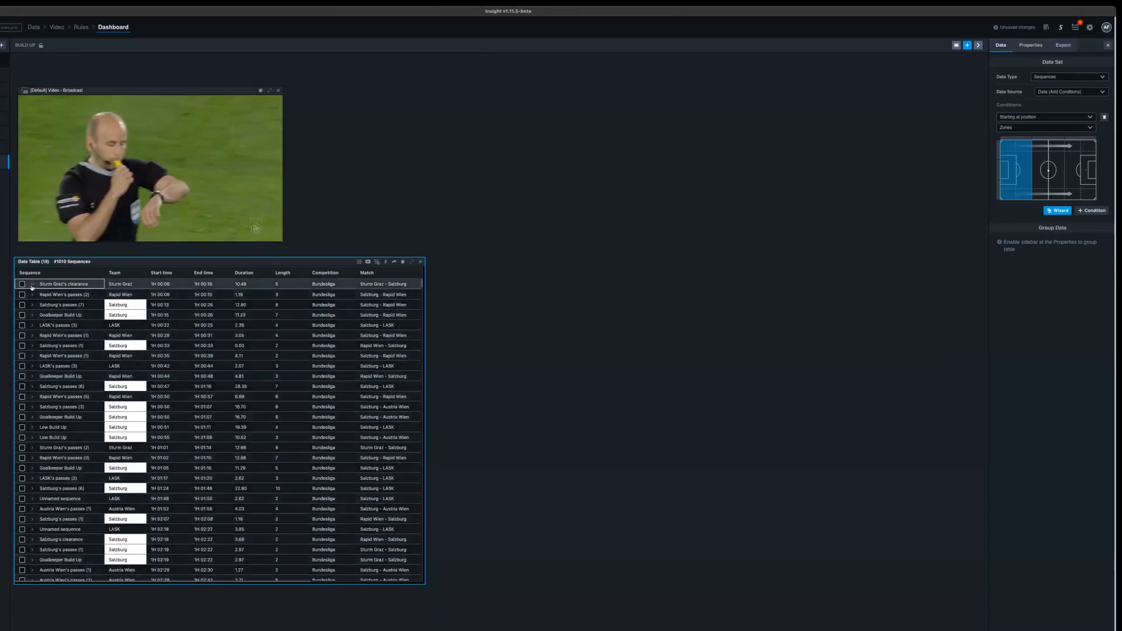
{"action": "left_click", "coordinate": [33, 285]}
{"action": "left_click", "coordinate": [32, 285]}
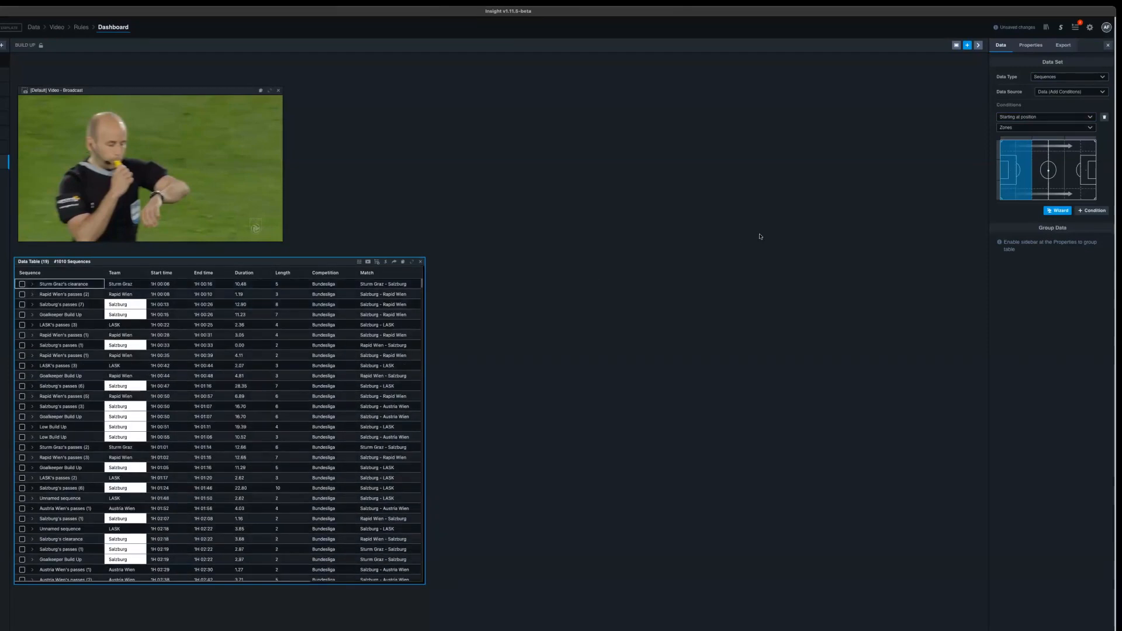
- Add a second sequence condition, Ending at position, covering the attacking third of the pitch
{"action": "left_click", "coordinate": [1091, 211]}
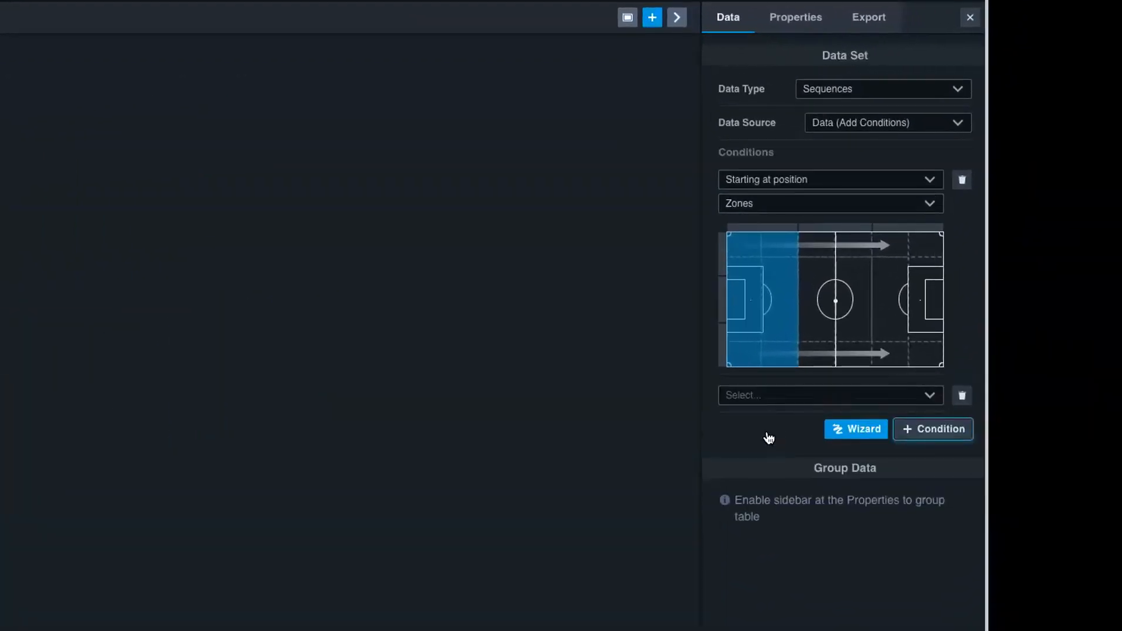
{"action": "left_click", "coordinate": [755, 400]}
{"action": "left_click", "coordinate": [754, 403]}
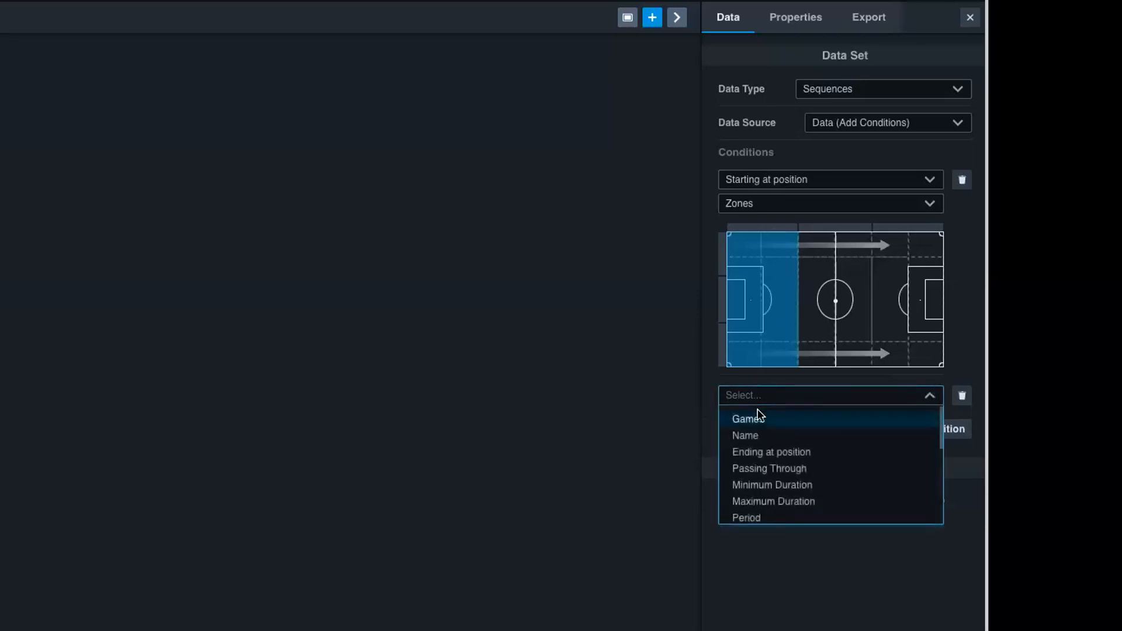
{"action": "left_click", "coordinate": [769, 457]}
{"action": "left_click", "coordinate": [769, 458]}
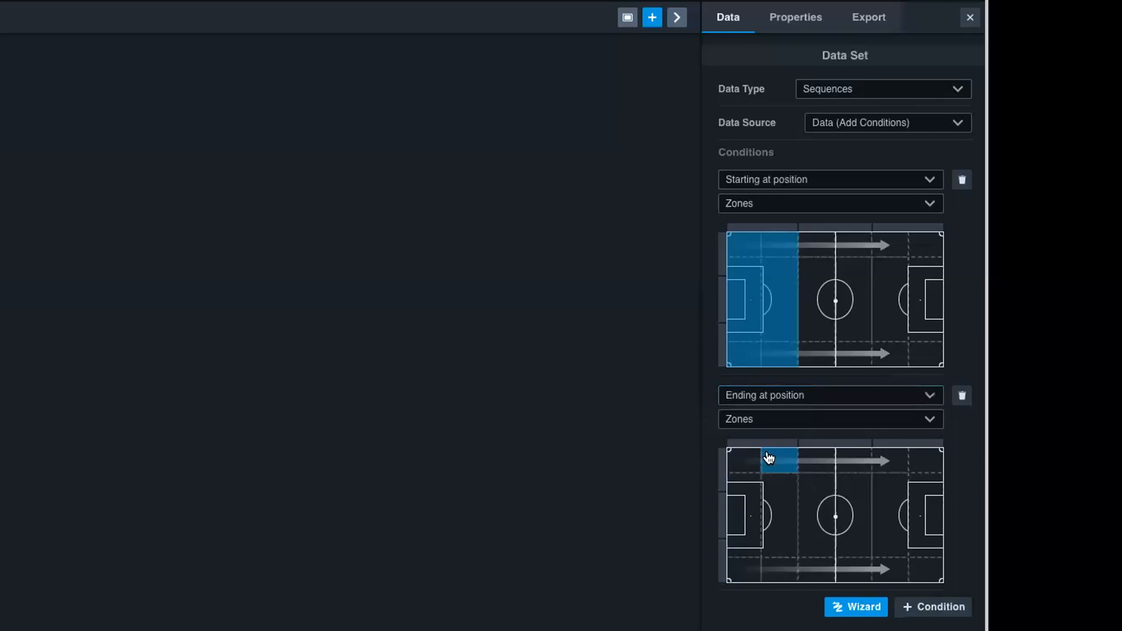
{"action": "left_click", "coordinate": [894, 444]}
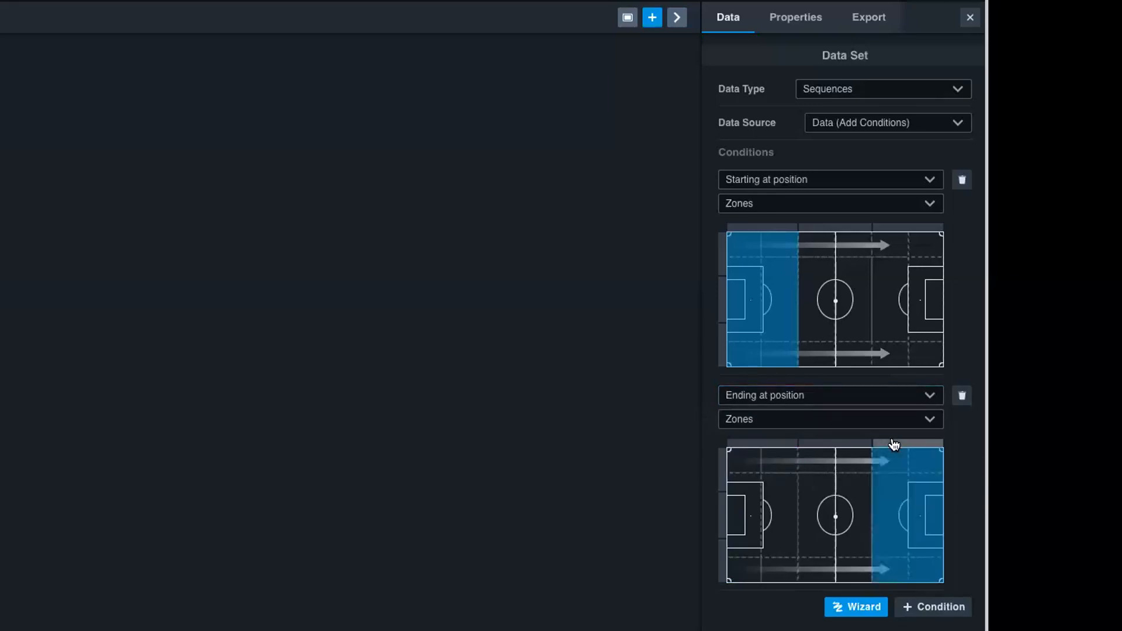
- Add a Team condition for Salzburg to the data table's sequence conditions
{"action": "left_click", "coordinate": [930, 606]}
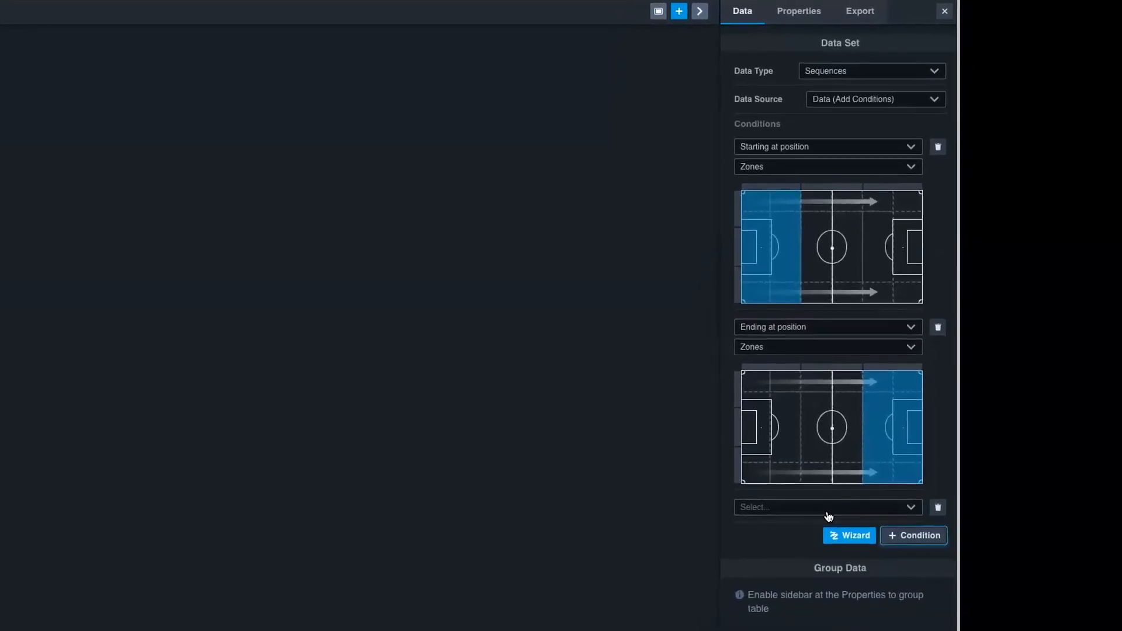
{"action": "left_click", "coordinate": [827, 512]}
{"action": "scroll", "coordinate": [783, 563], "scroll_direction": "down", "scroll_amount": 3}
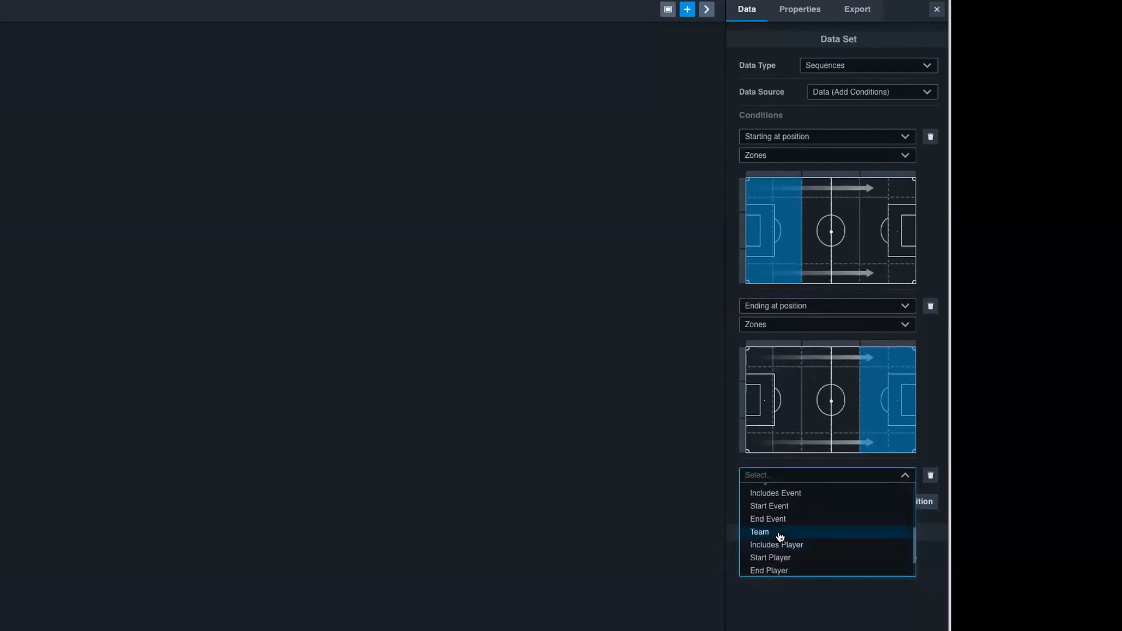
{"action": "left_click", "coordinate": [780, 532]}
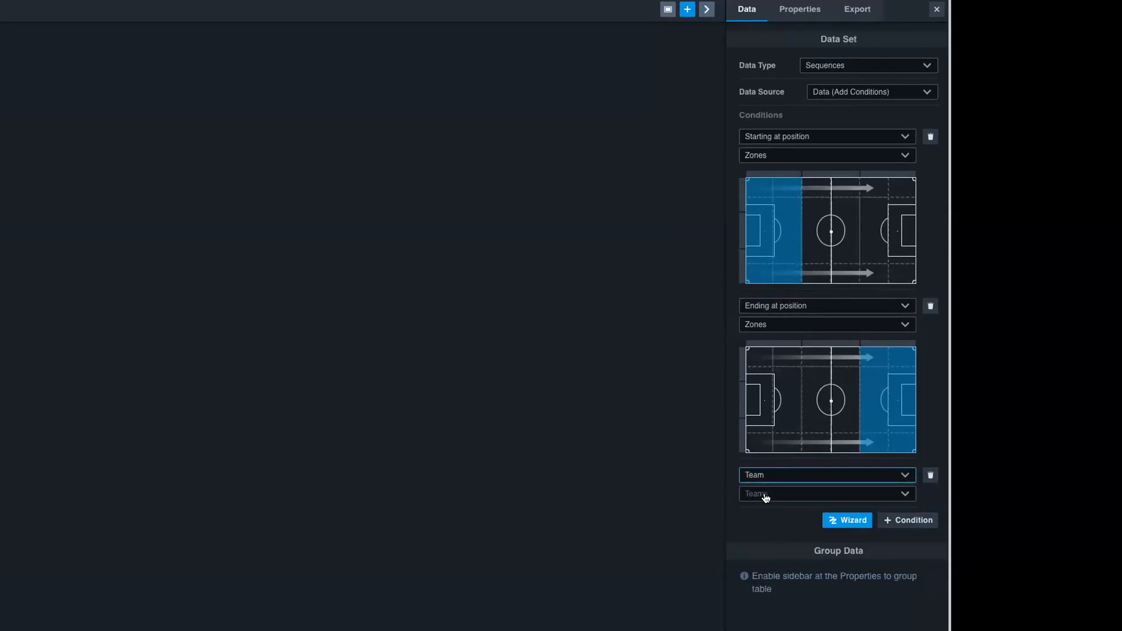
{"action": "left_click", "coordinate": [765, 496]}
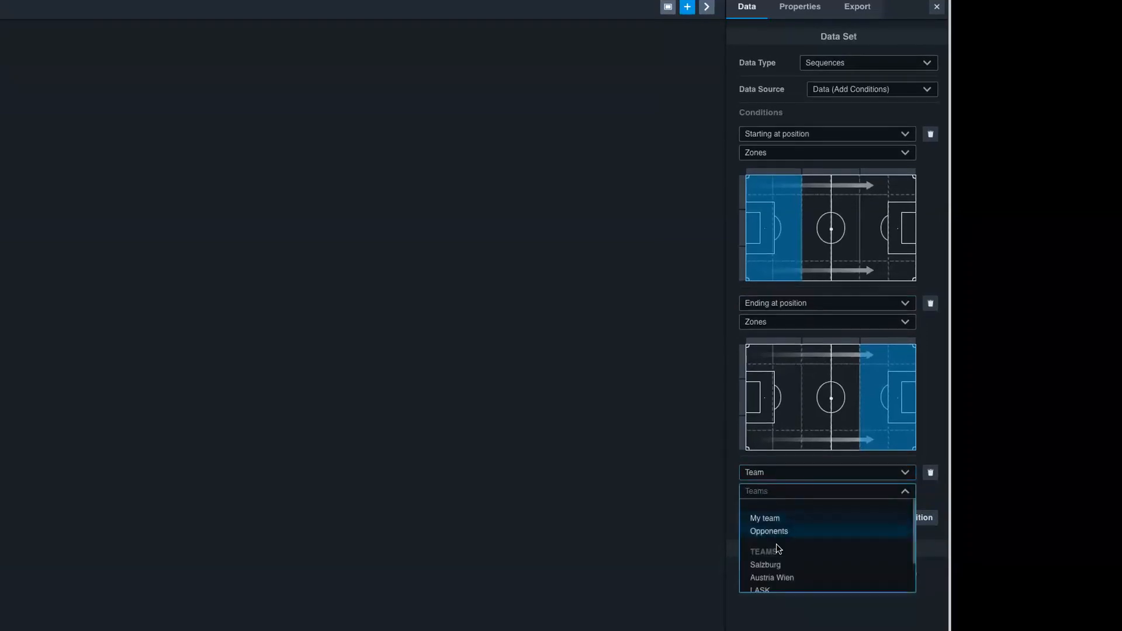
{"action": "left_click", "coordinate": [777, 564]}
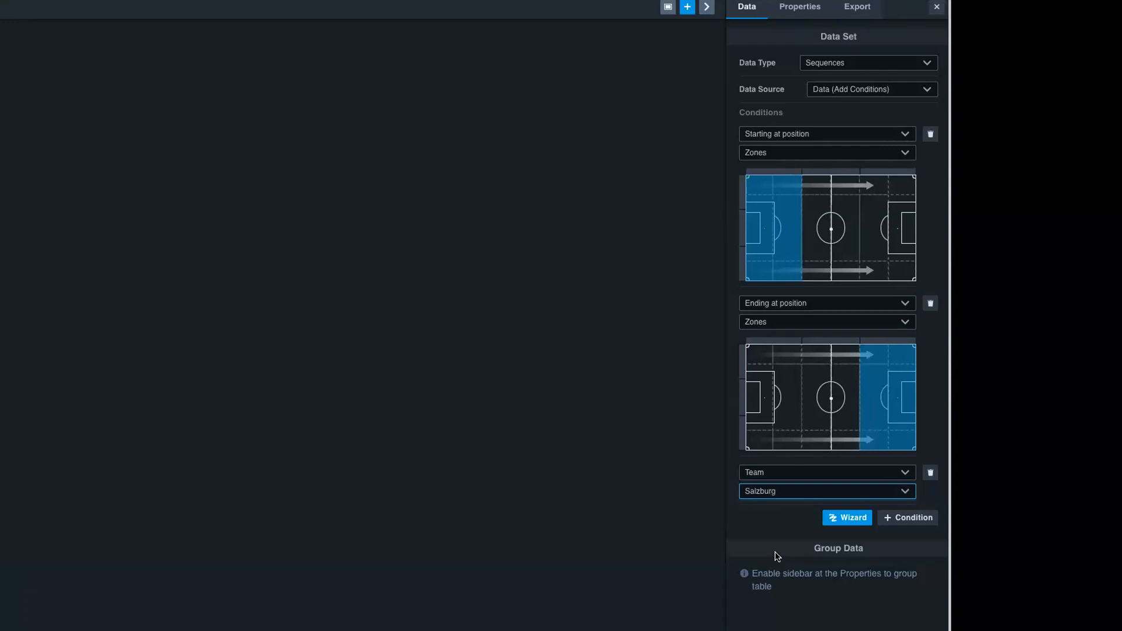
- Add a Sequences widget to the BUILD UP dashboard, place it beside the broadcast video and enlarge it to about the video's size
{"action": "left_click", "coordinate": [690, 7]}
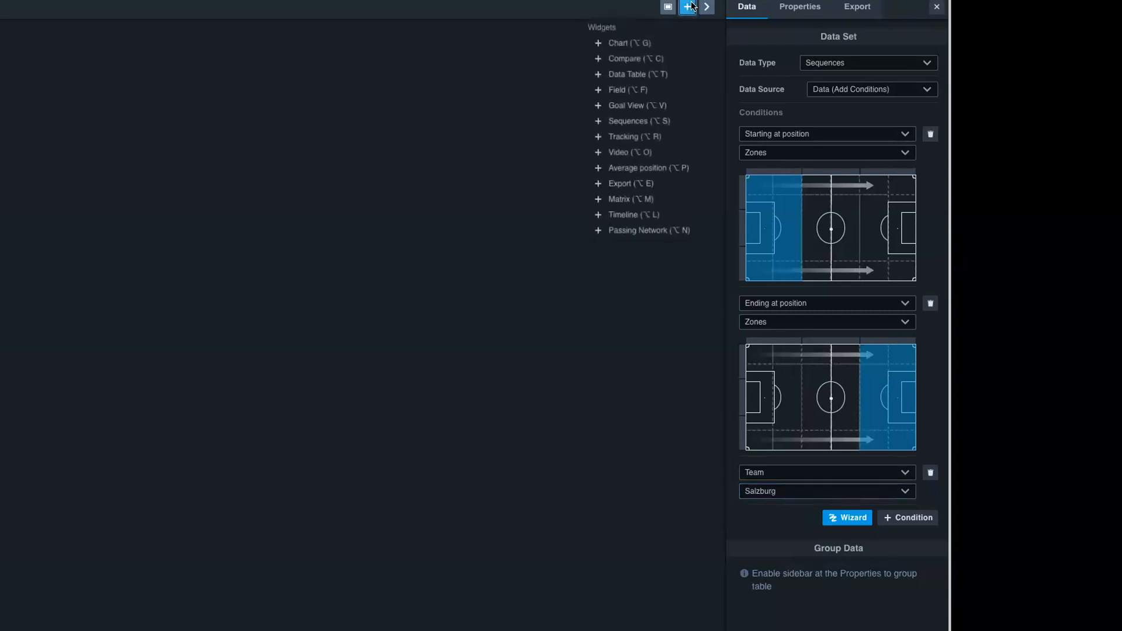
{"action": "left_click", "coordinate": [874, 85]}
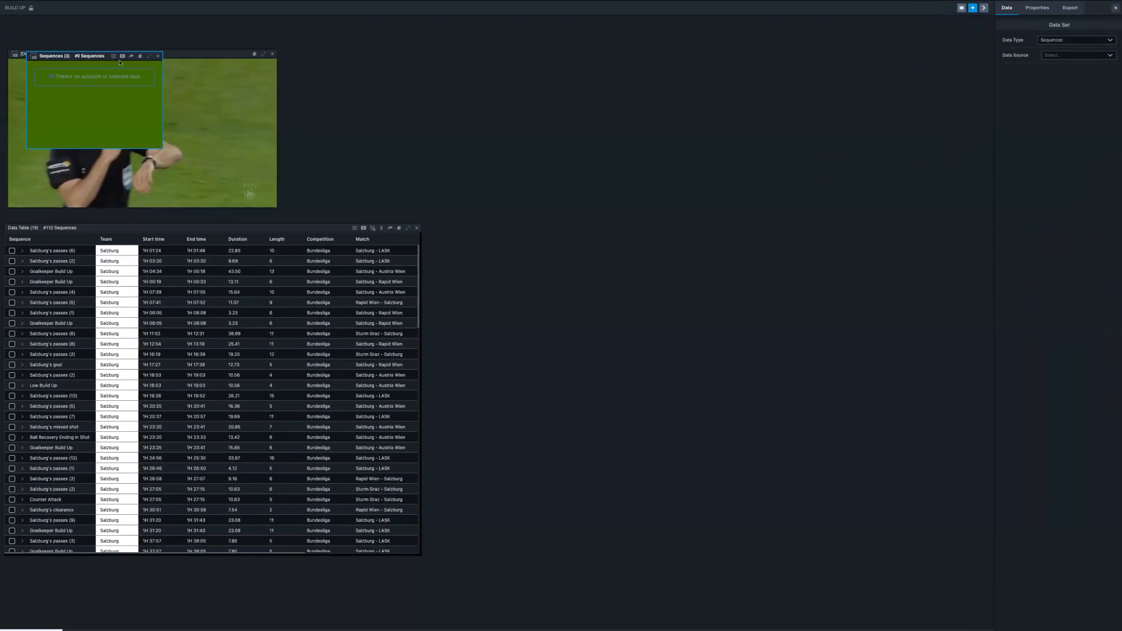
{"action": "left_click_drag", "start_coordinate": [100, 56], "coordinate": [444, 33]}
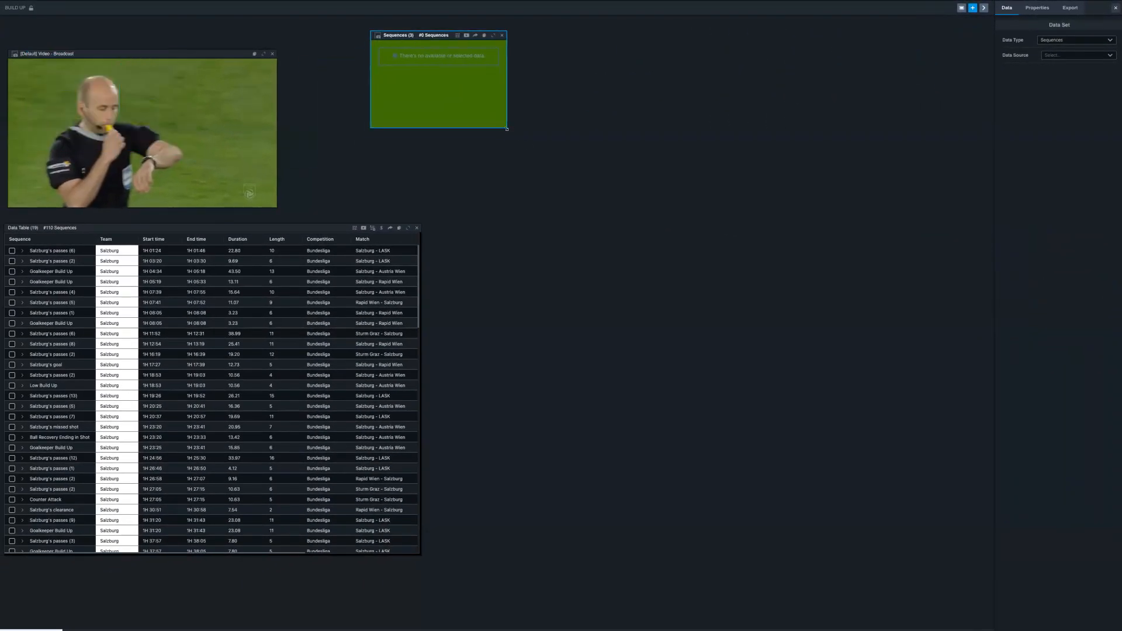
{"action": "left_click_drag", "start_coordinate": [507, 127], "coordinate": [641, 200]}
{"action": "left_click", "coordinate": [826, 172]}
- Link the Sequences widget to Data Table (19) using Selected Data, and tick the Salzburg - Rapid Wien Goalkeeper Build Up sequence lasting 13.11
{"action": "left_click", "coordinate": [447, 36]}
{"action": "left_click", "coordinate": [1049, 55]}
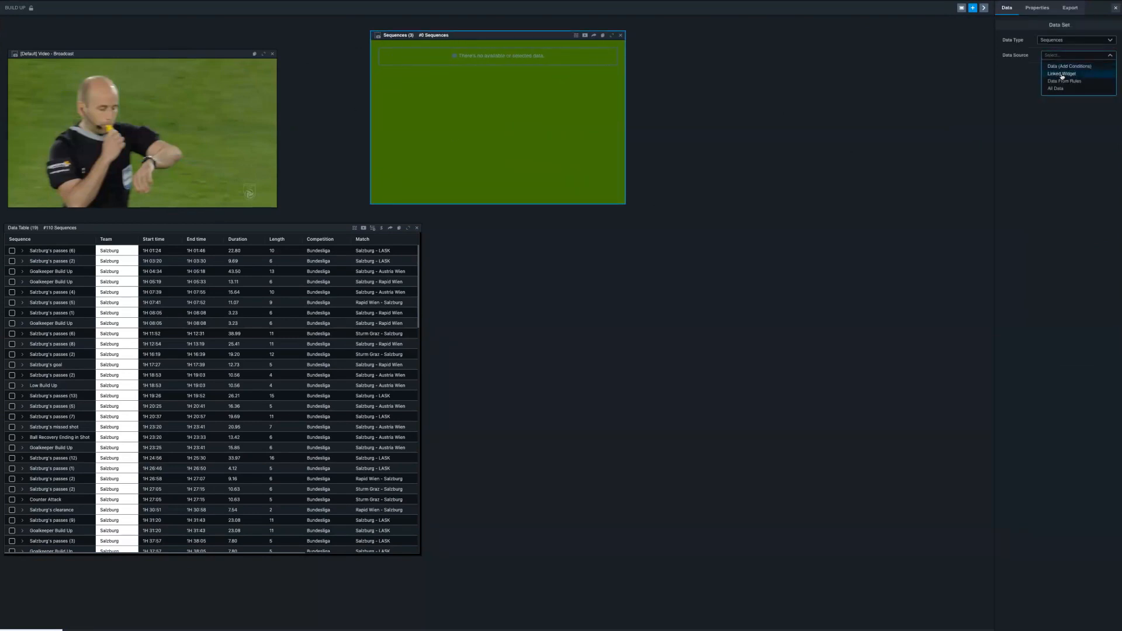
{"action": "left_click", "coordinate": [1061, 74]}
{"action": "left_click", "coordinate": [1052, 70]}
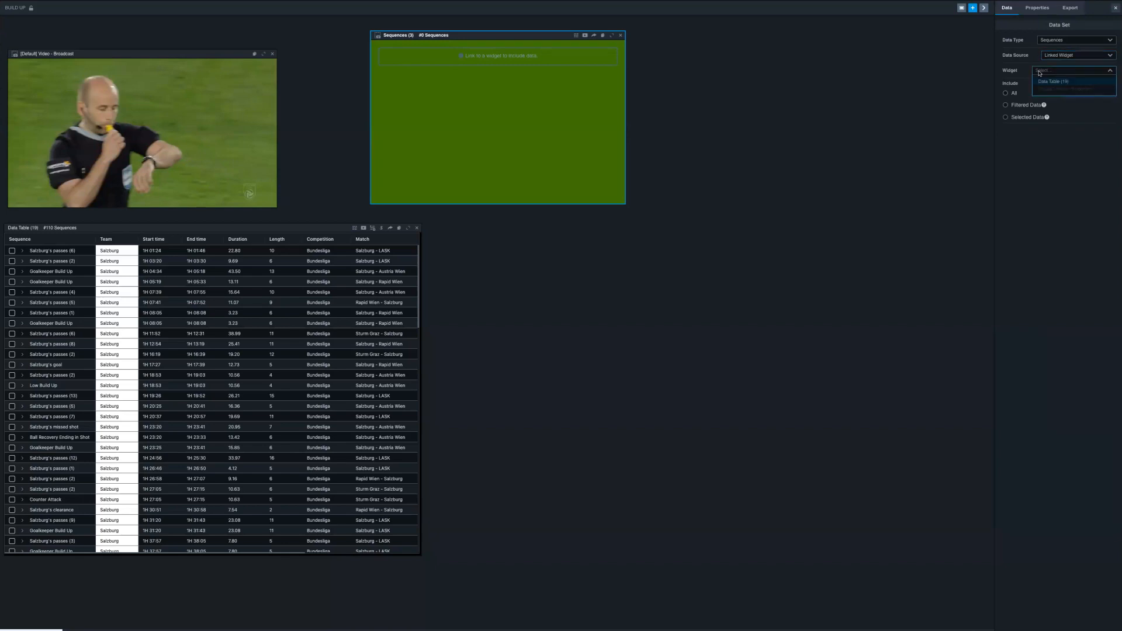
{"action": "left_click", "coordinate": [1043, 83]}
{"action": "left_click", "coordinate": [1005, 116]}
{"action": "left_click", "coordinate": [13, 283]}
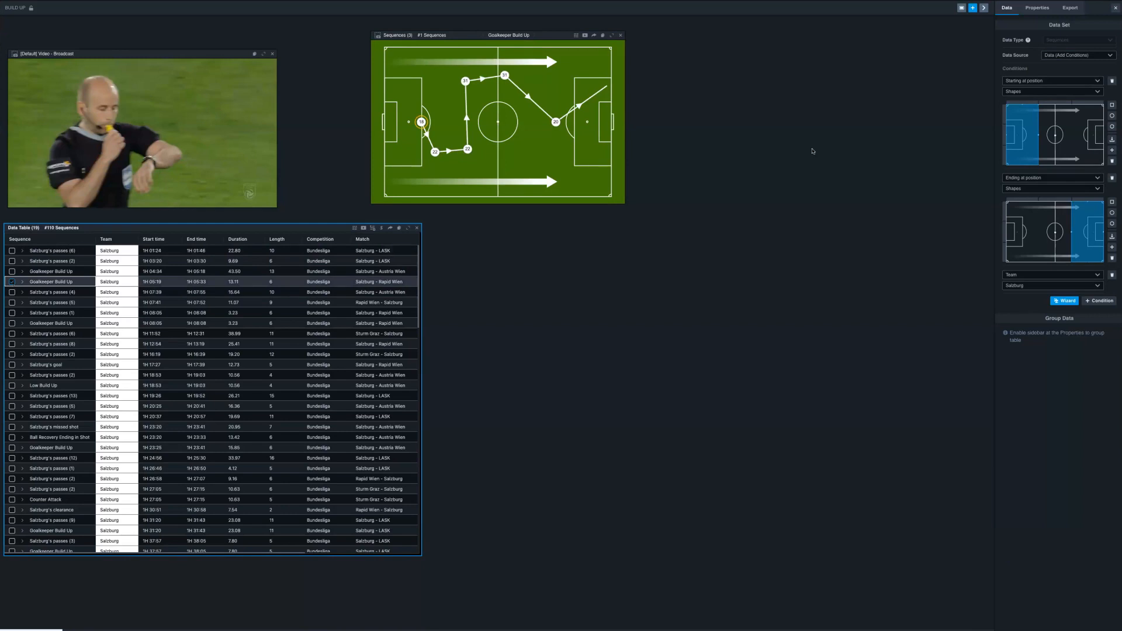
- Add an enlarged Tracking widget beside the data table and play the ticked Goalkeeper Build Up sequence
{"action": "left_click", "coordinate": [972, 8]}
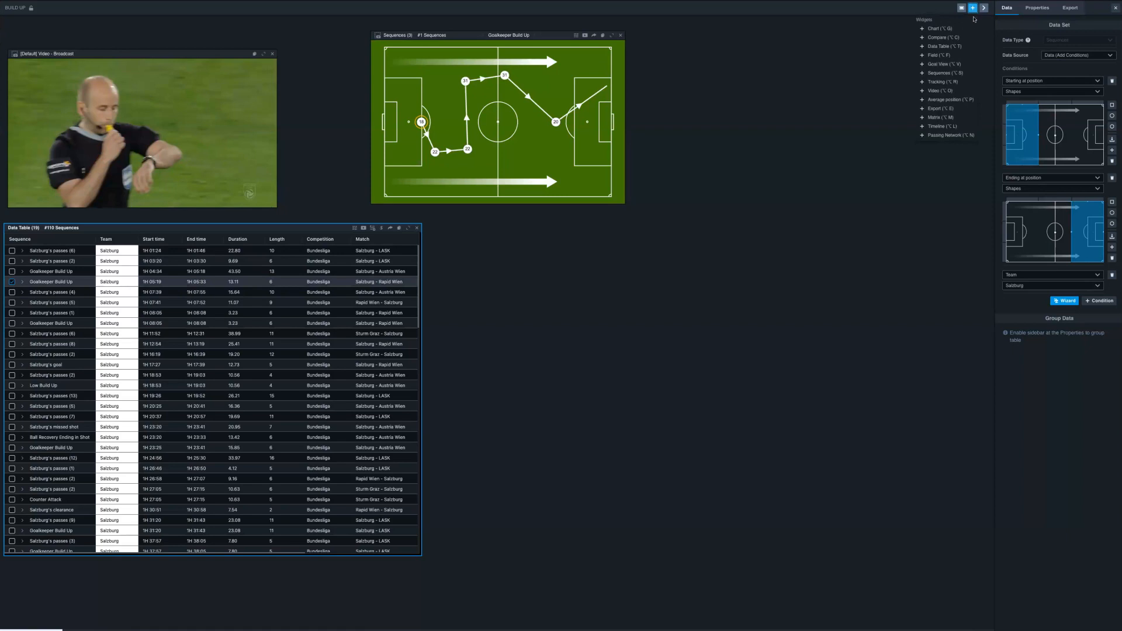
{"action": "left_click", "coordinate": [942, 82]}
{"action": "left_click_drag", "start_coordinate": [97, 58], "coordinate": [518, 245]}
{"action": "left_click_drag", "start_coordinate": [601, 340], "coordinate": [857, 508]}
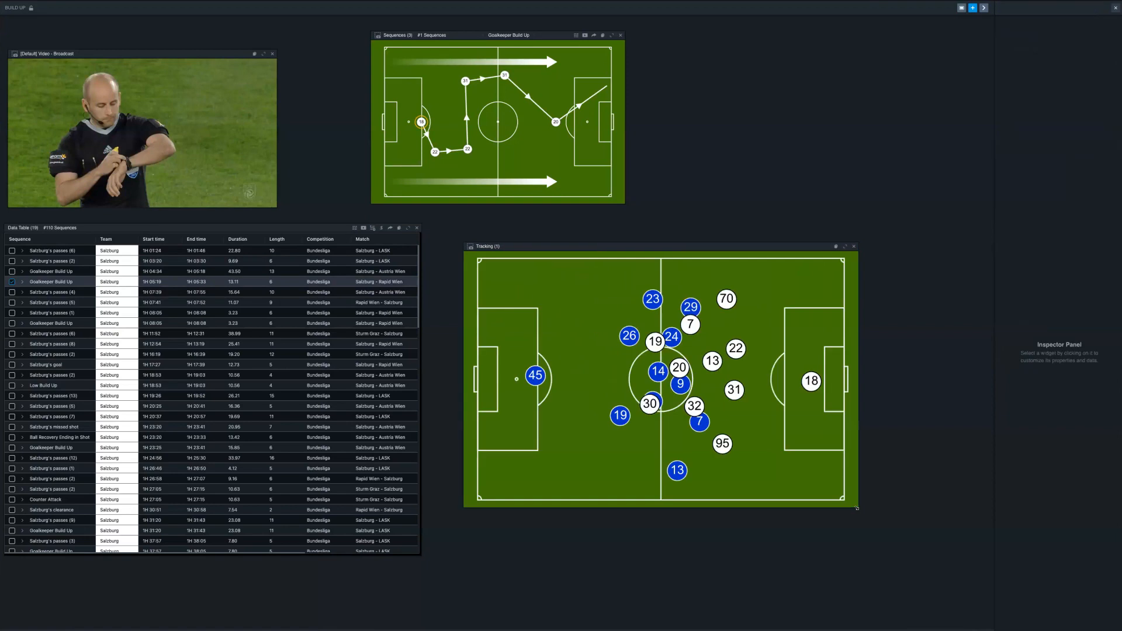
{"action": "left_click", "coordinate": [32, 282]}
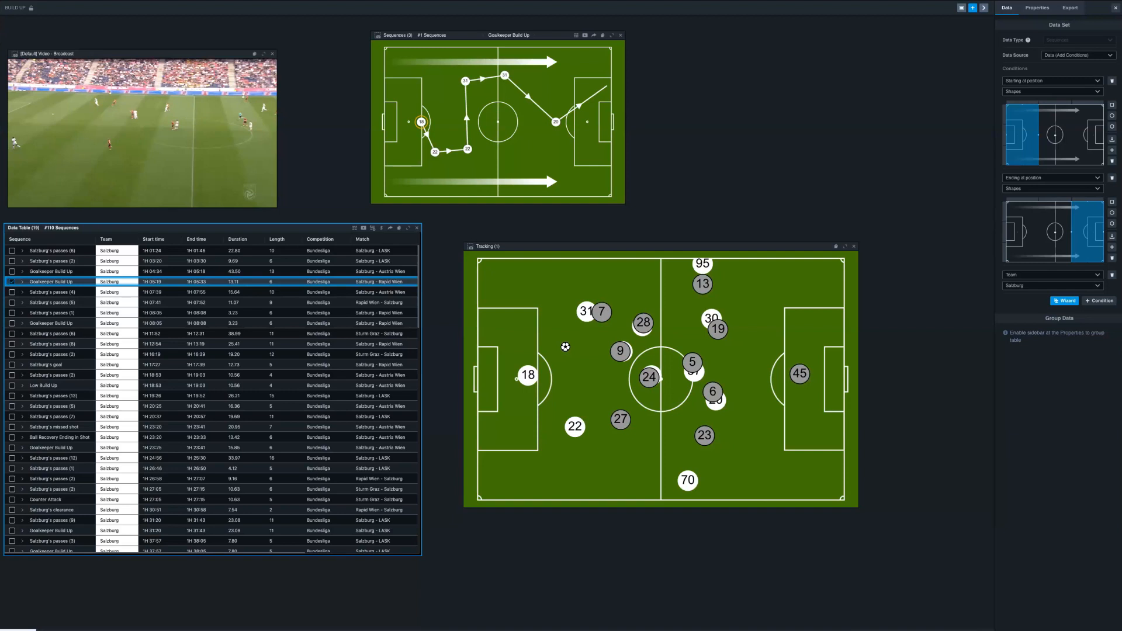
- Apply a Scope overlay for the Salzburg team to the Tracking widget, and move the widget closer to the data table and Sequences widget
{"action": "left_click", "coordinate": [564, 249]}
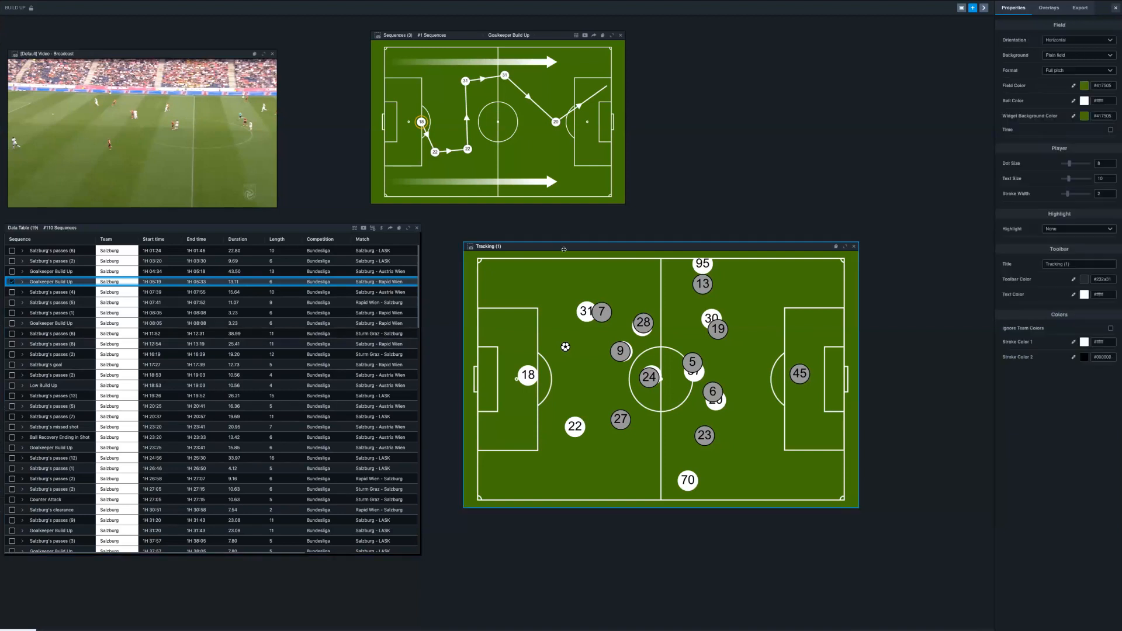
{"action": "left_click", "coordinate": [1051, 8]}
{"action": "left_click", "coordinate": [1070, 41]}
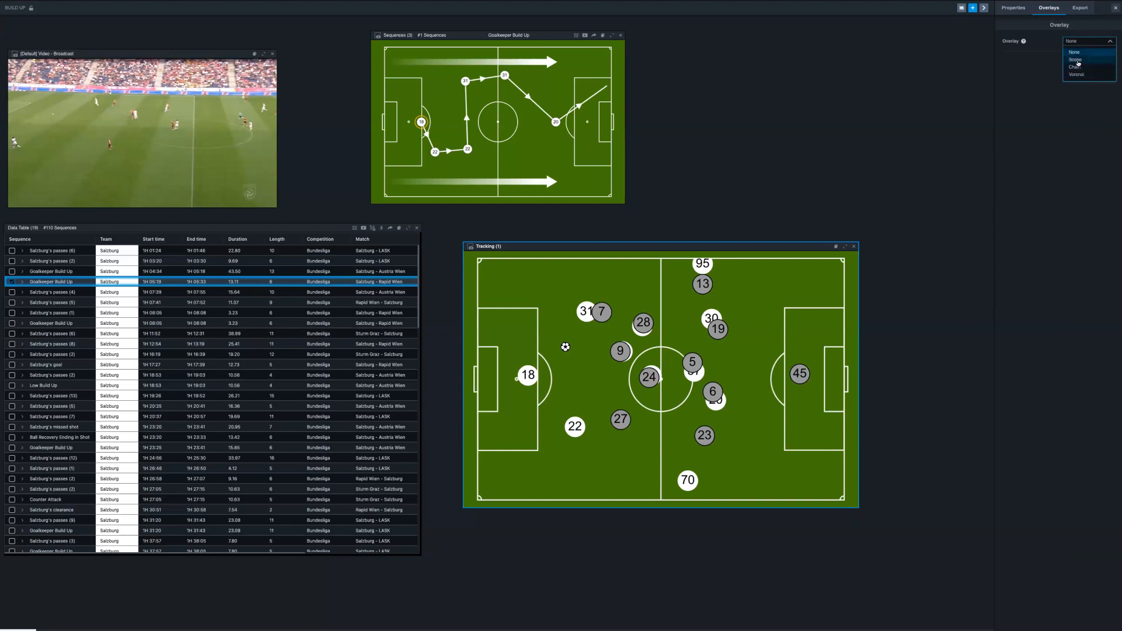
{"action": "left_click", "coordinate": [1078, 61]}
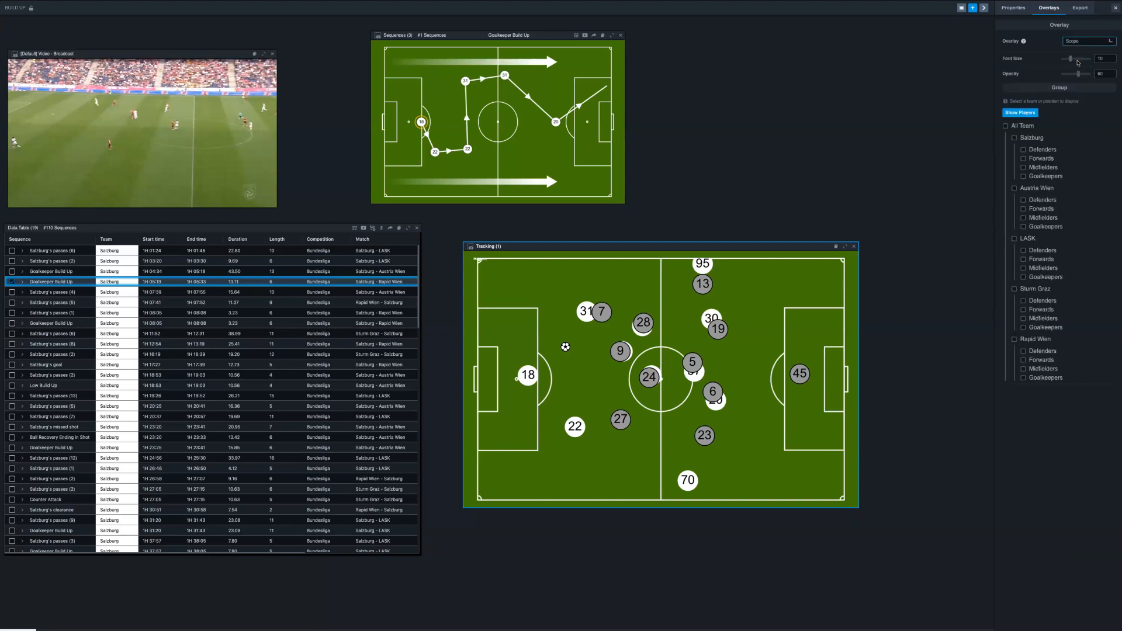
{"action": "left_click", "coordinate": [1014, 138]}
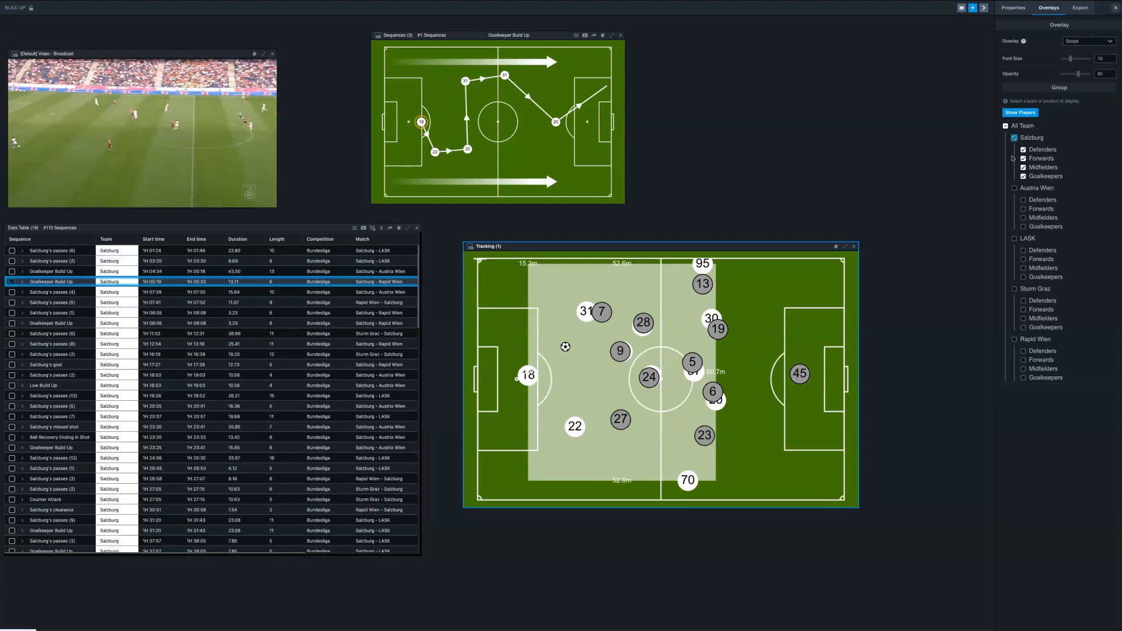
{"action": "left_click", "coordinate": [1017, 7]}
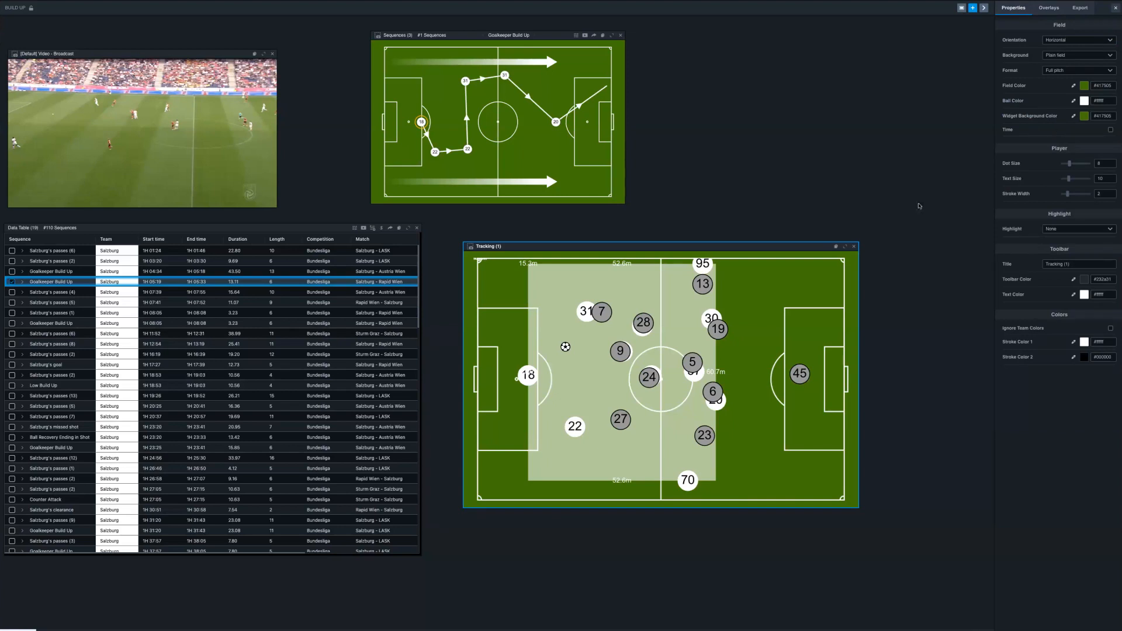
{"action": "left_click_drag", "start_coordinate": [746, 247], "coordinate": [711, 216]}
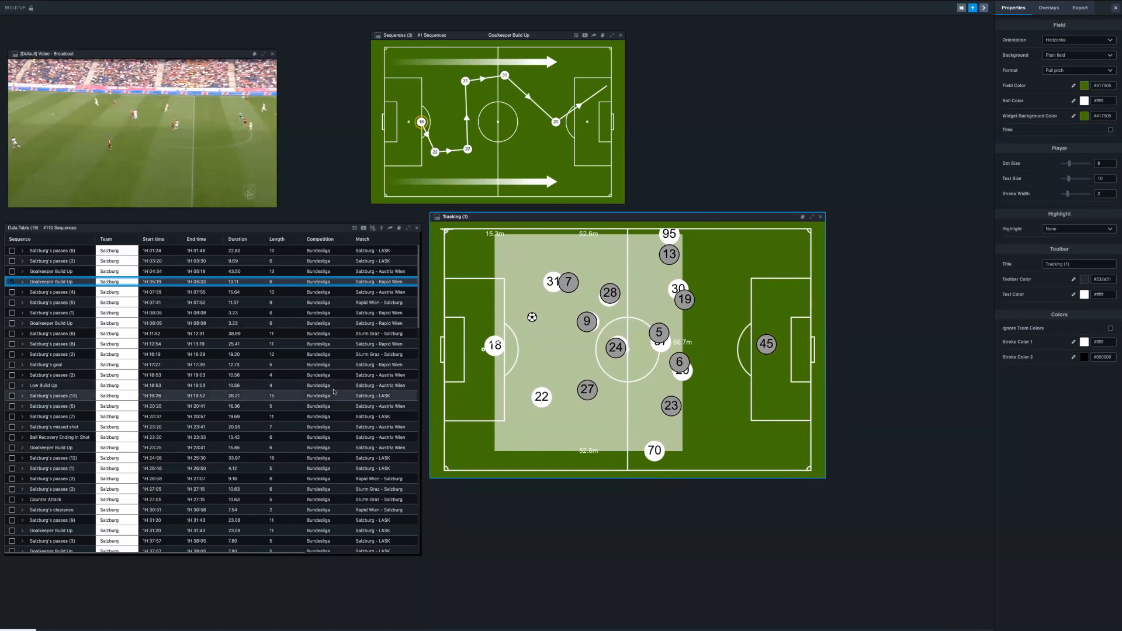
- Send the selected Goalkeeper Build Up and Salzburg's passes (4) rows to the Hudl Sportscode organizer playlist HPW1
{"action": "left_click", "coordinate": [10, 281]}
{"action": "left_click", "coordinate": [12, 295]}
{"action": "left_click", "coordinate": [390, 229]}
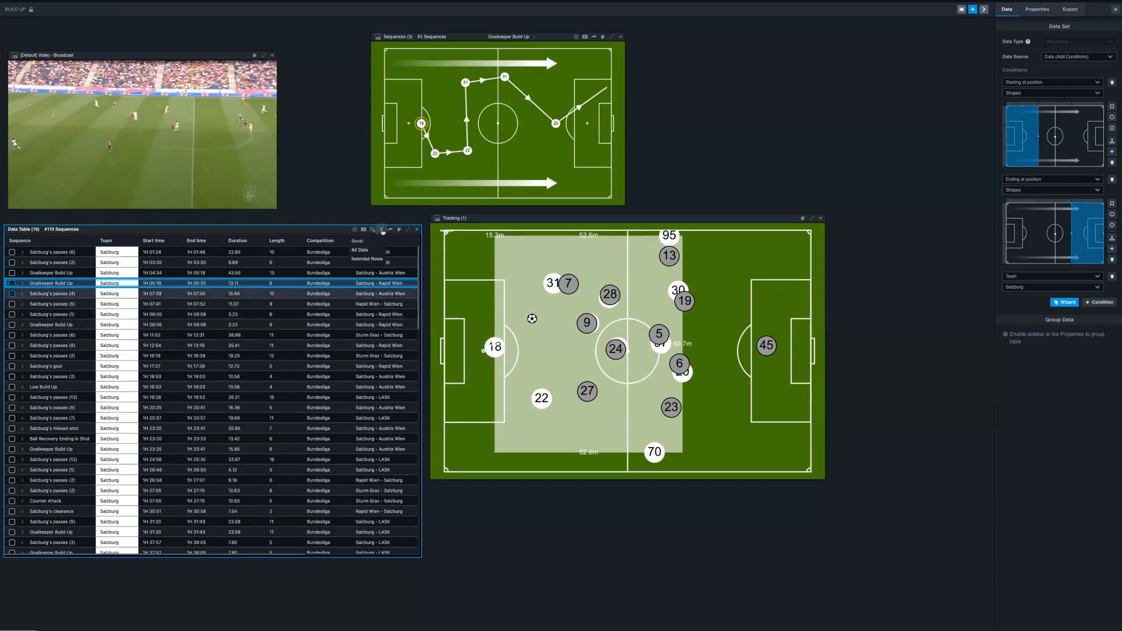
{"action": "left_click", "coordinate": [372, 261]}
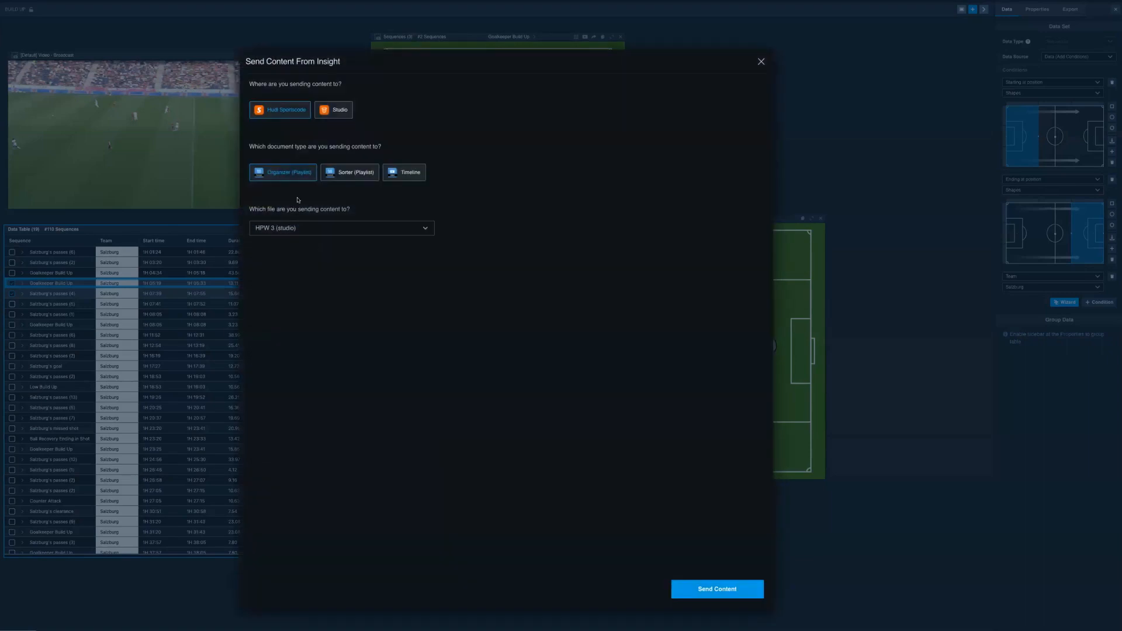
{"action": "left_click", "coordinate": [302, 229]}
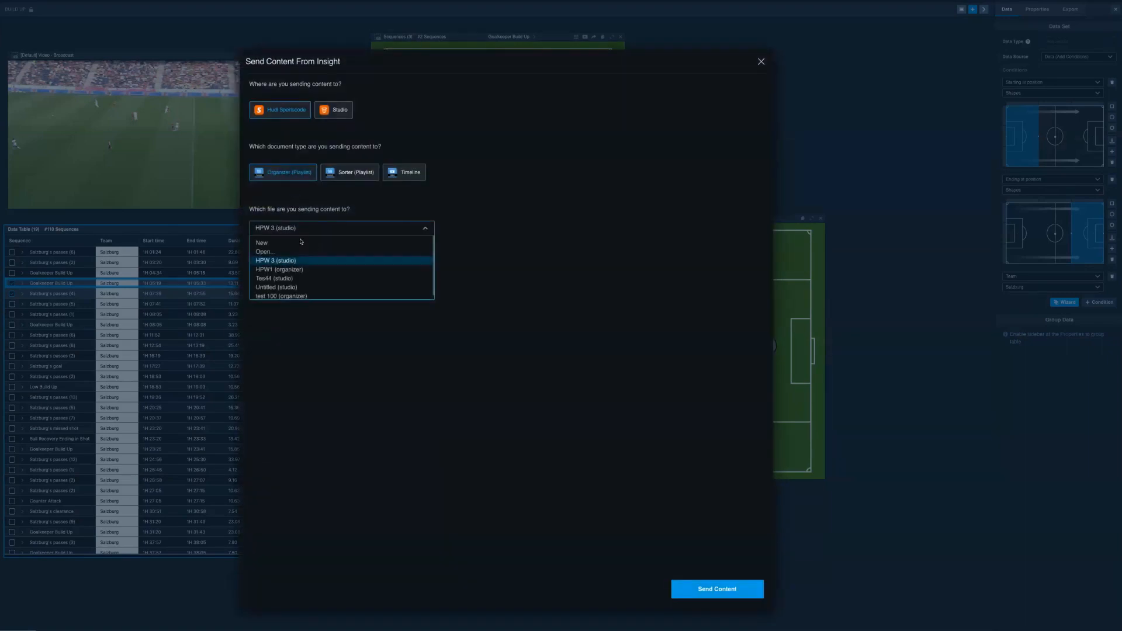
{"action": "left_click", "coordinate": [294, 269]}
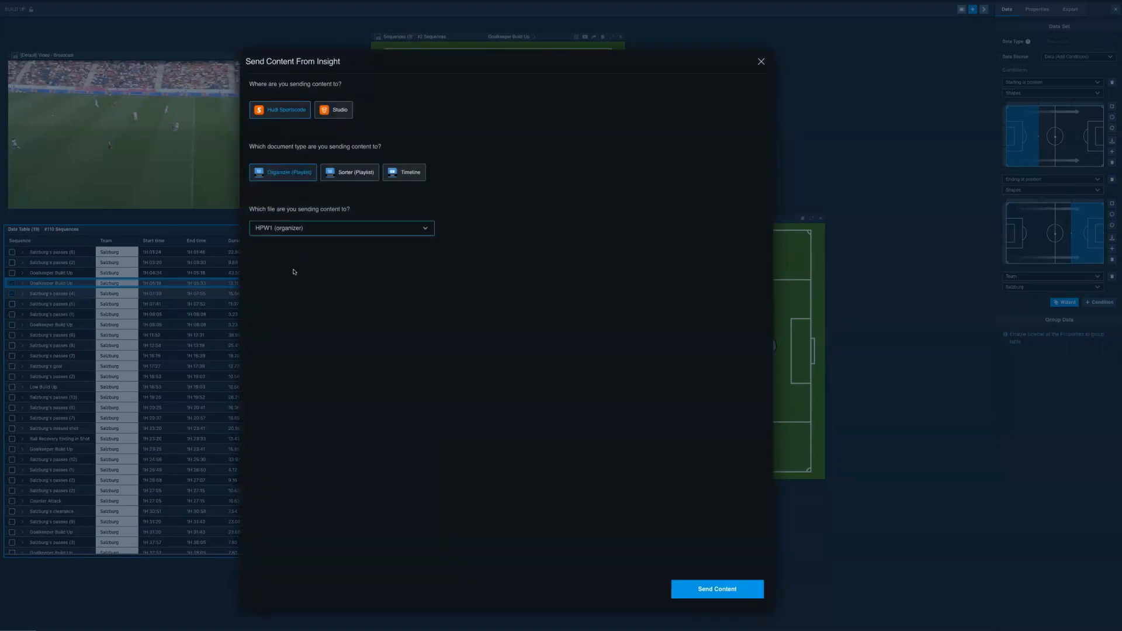
{"action": "left_click", "coordinate": [717, 588]}
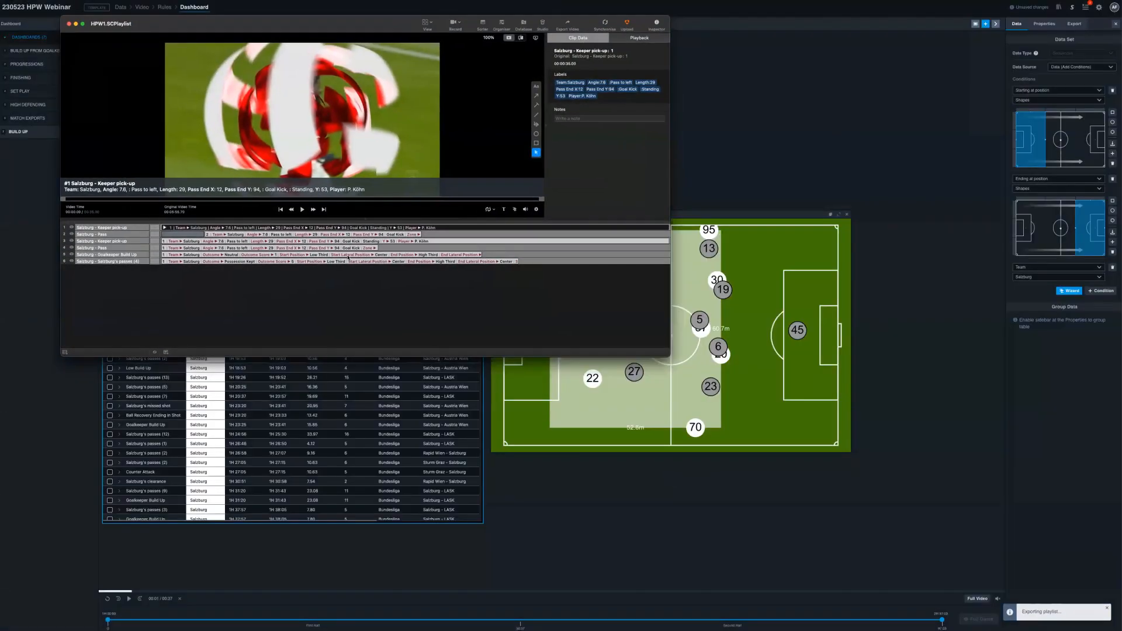
- Review the keeper pick-up, Goalkeeper Build Up and Salzburg's passes (4) clips in the HPW1 playlist in Sportscode, and close it
{"action": "left_click", "coordinate": [268, 242]}
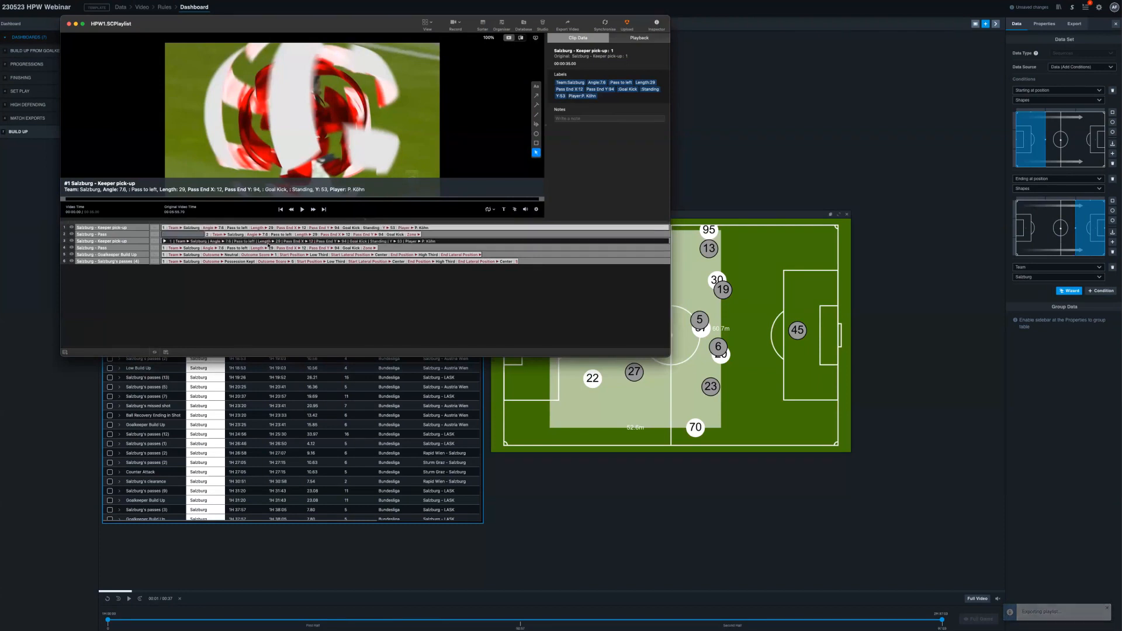
{"action": "left_click", "coordinate": [270, 255]}
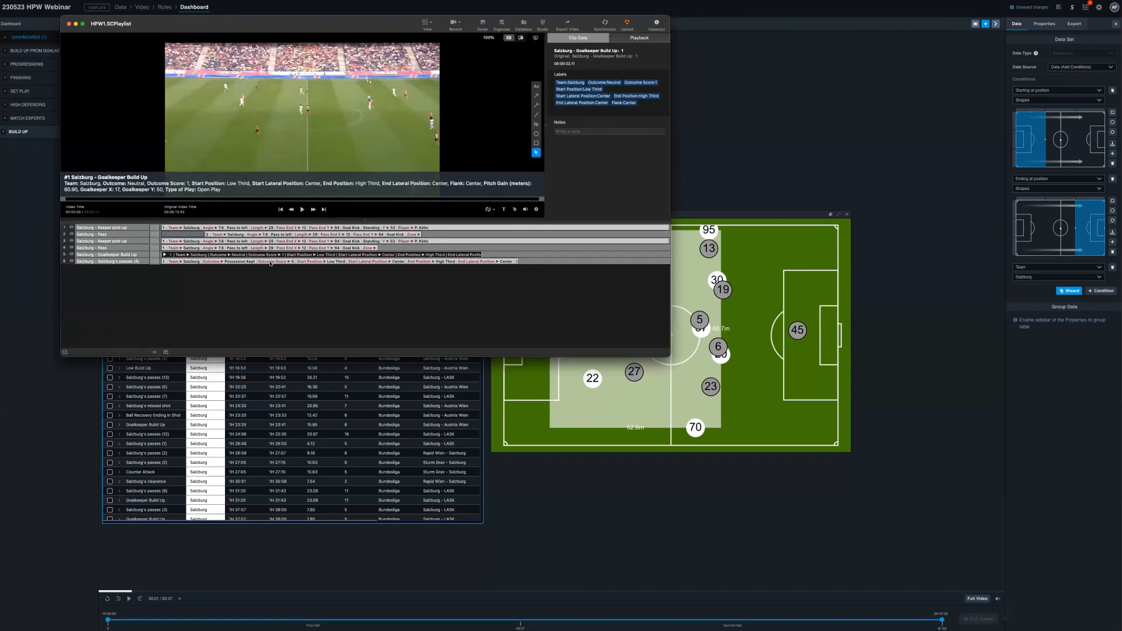
{"action": "left_click", "coordinate": [271, 262]}
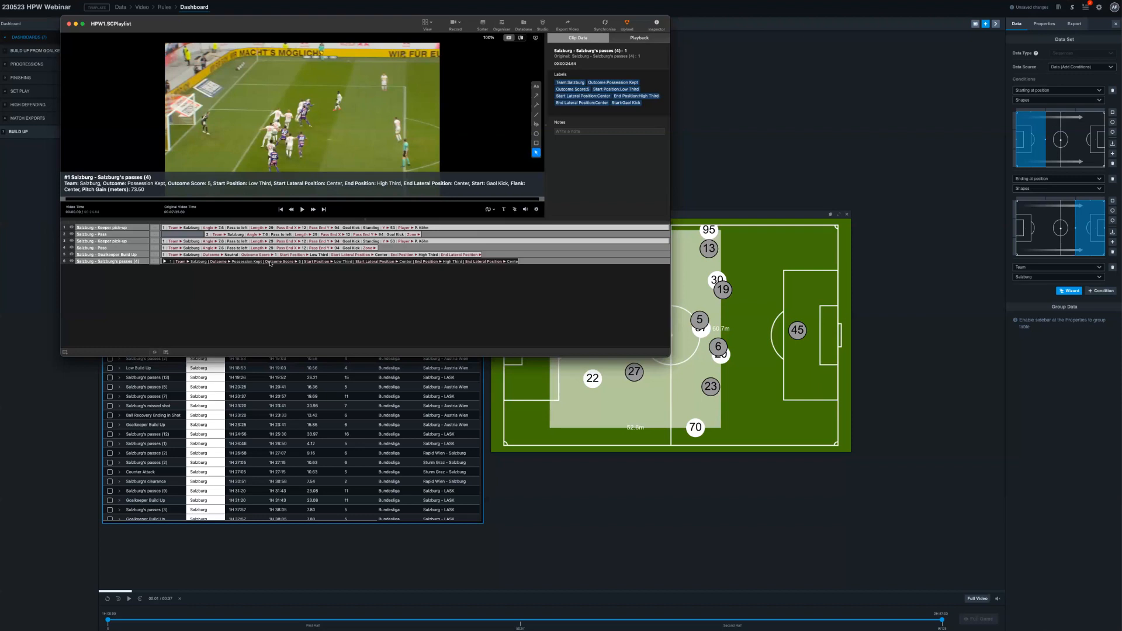
{"action": "left_click", "coordinate": [69, 24]}
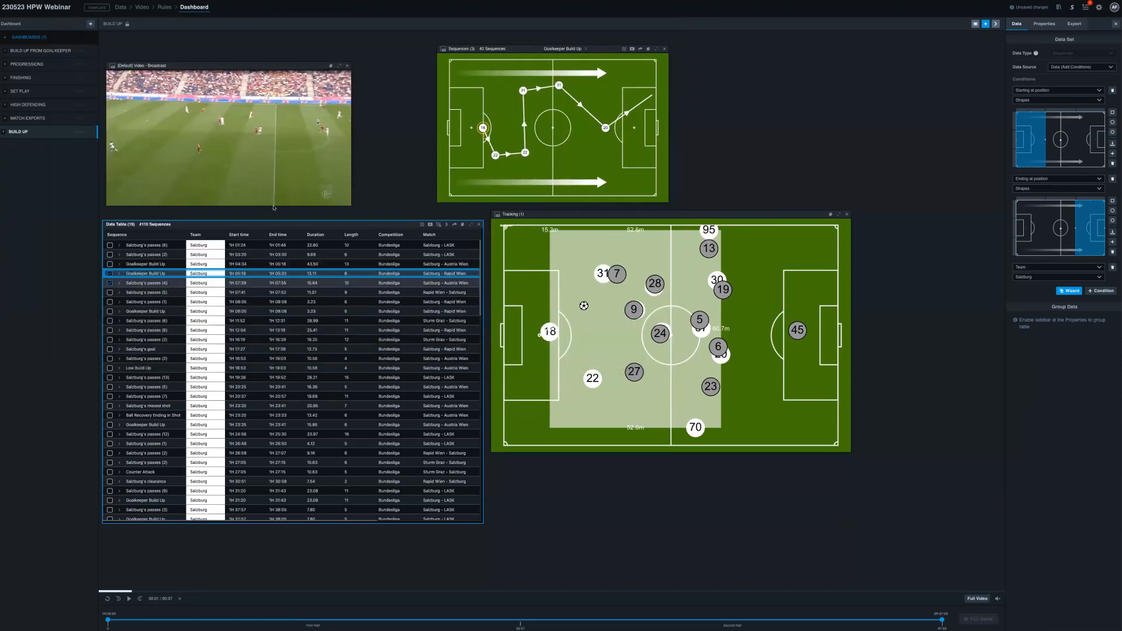
- Send all data from the data table to Hudl Sportscode as timelines
{"action": "left_click", "coordinate": [447, 229]}
{"action": "left_click", "coordinate": [426, 244]}
{"action": "left_click", "coordinate": [458, 172]}
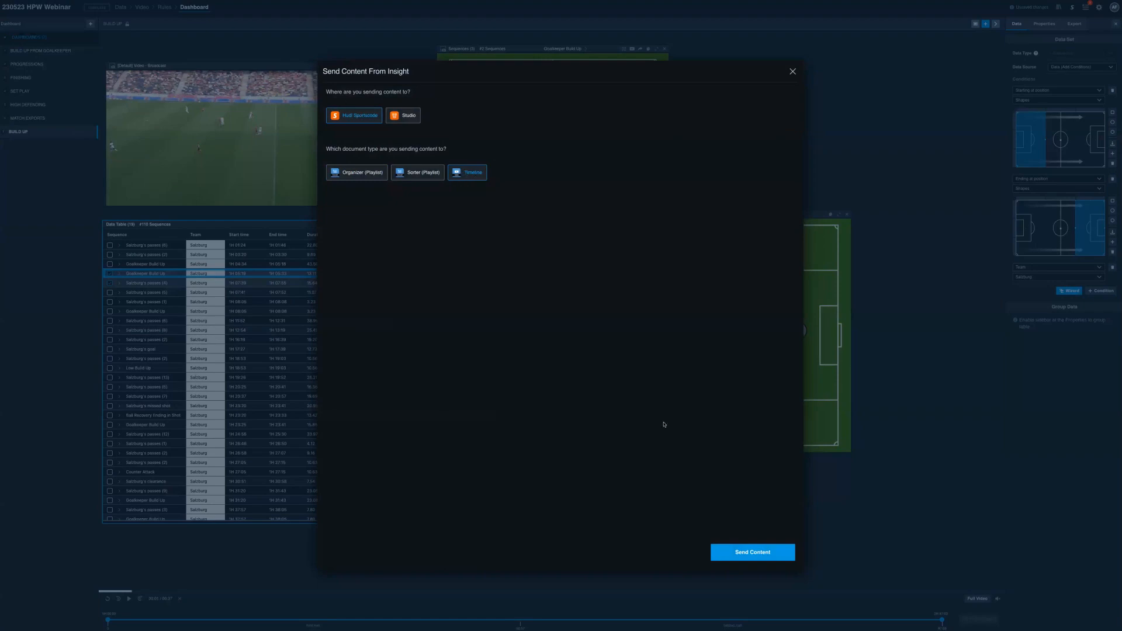
{"action": "left_click", "coordinate": [753, 552]}
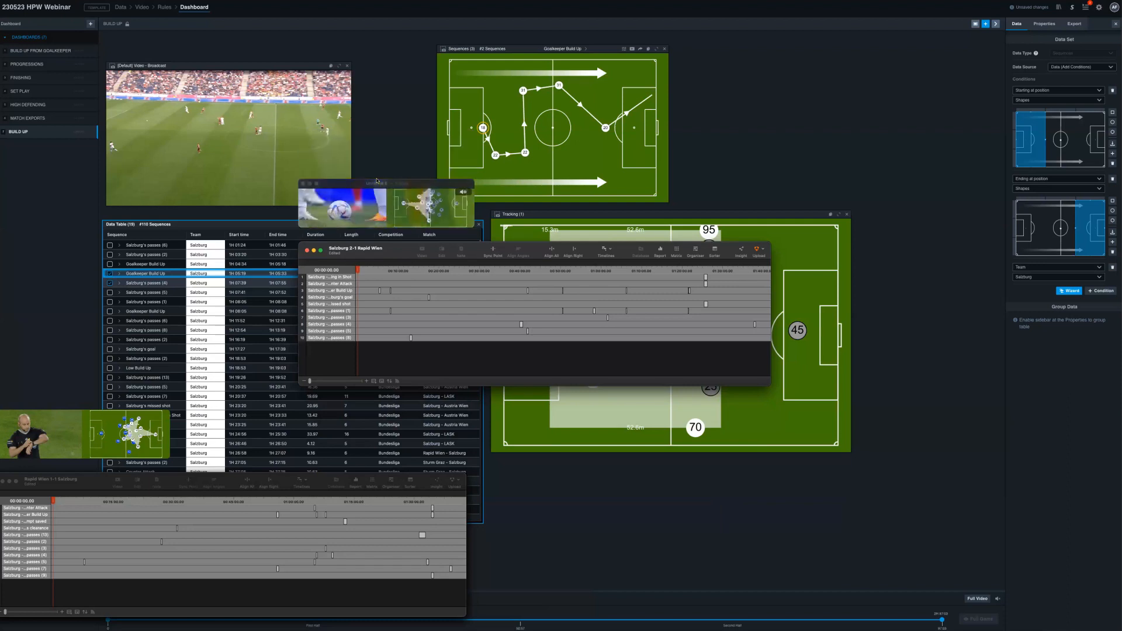
- Enlarge the exported Salzburg–Rapid Wien match's video window and inspect its timeline in Sportscode
{"action": "left_click_drag", "start_coordinate": [472, 182], "coordinate": [698, 118]}
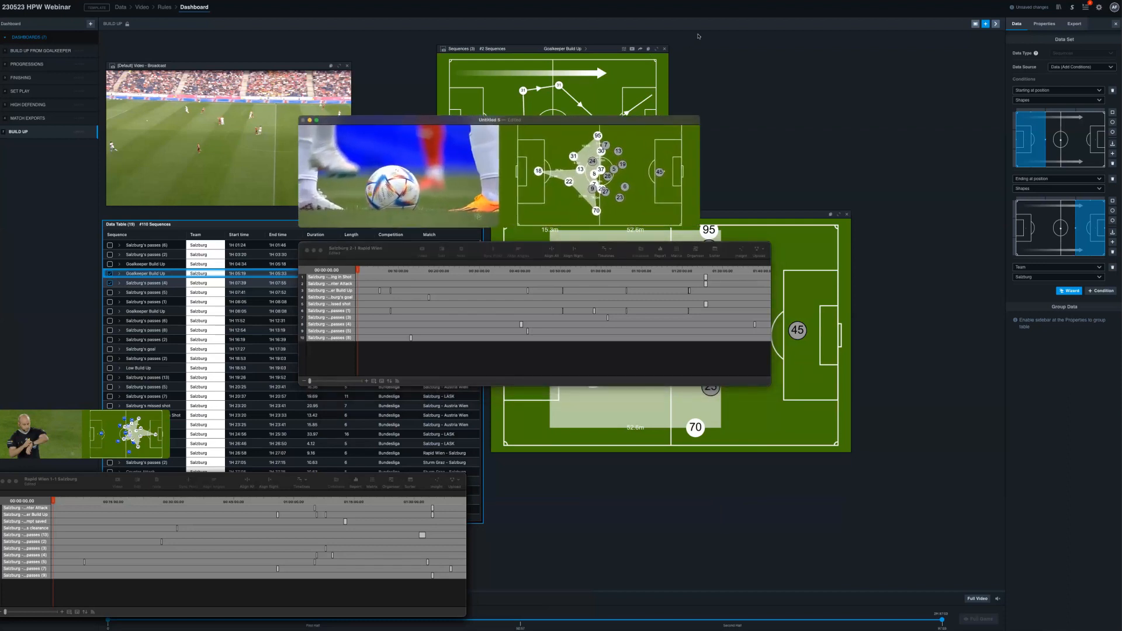
{"action": "left_click", "coordinate": [389, 273]}
{"action": "left_click_drag", "start_coordinate": [392, 275], "coordinate": [564, 272]}
{"action": "left_click_drag", "start_coordinate": [348, 285], "coordinate": [323, 262]}
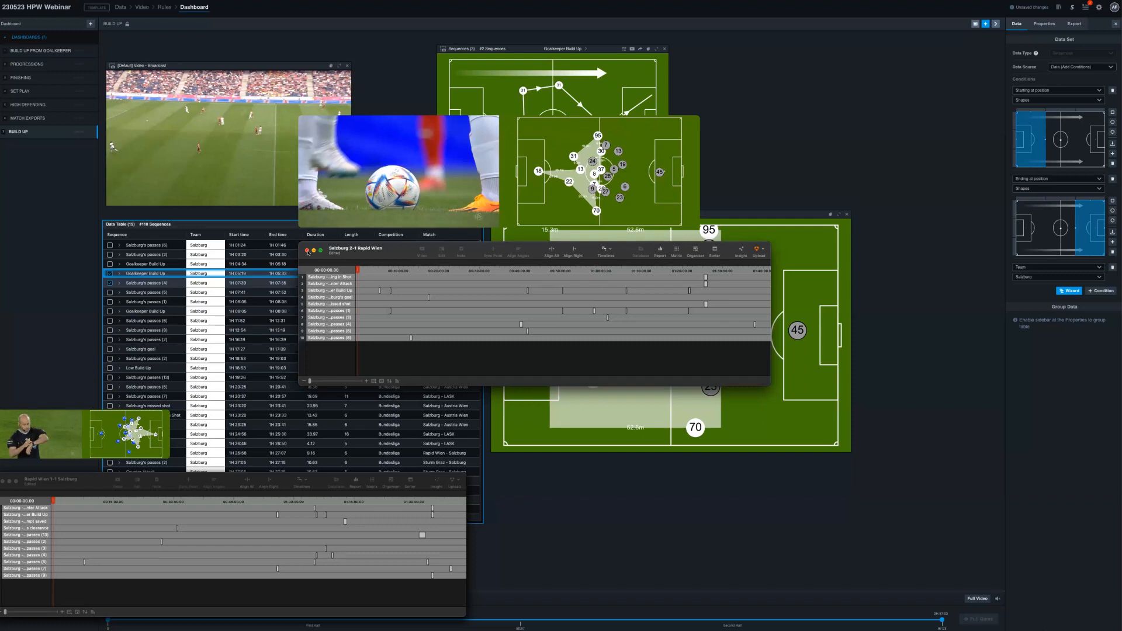
- Close the Salzburg–Rapid Wien timeline, saving its new document to the Desktop as Test
{"action": "left_click", "coordinate": [307, 251]}
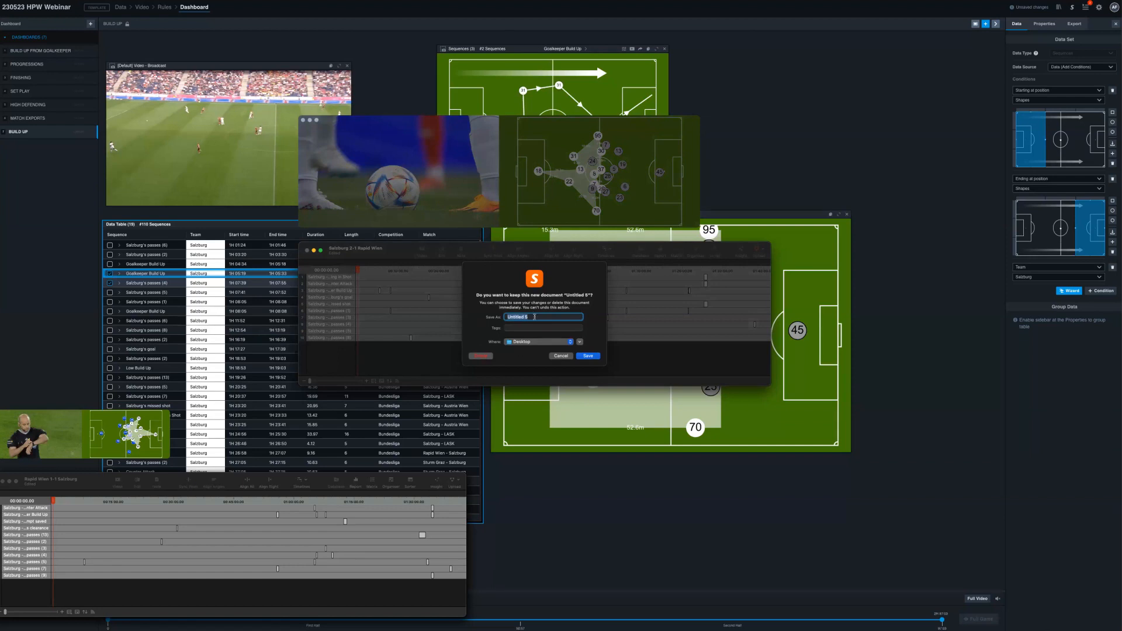
{"action": "type", "text": "Test"}
{"action": "key", "text": "Return"}
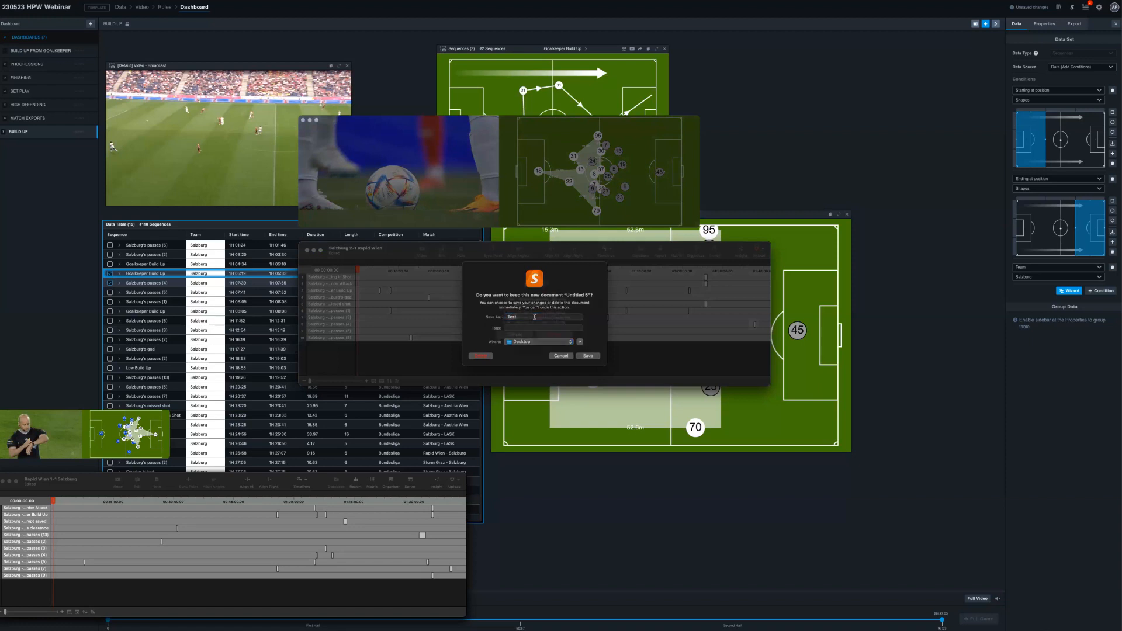
- Dismiss the timeline's save prompt and review the Teams and Lead & Lag Times settings in Preferences
{"action": "left_click", "coordinate": [554, 346]}
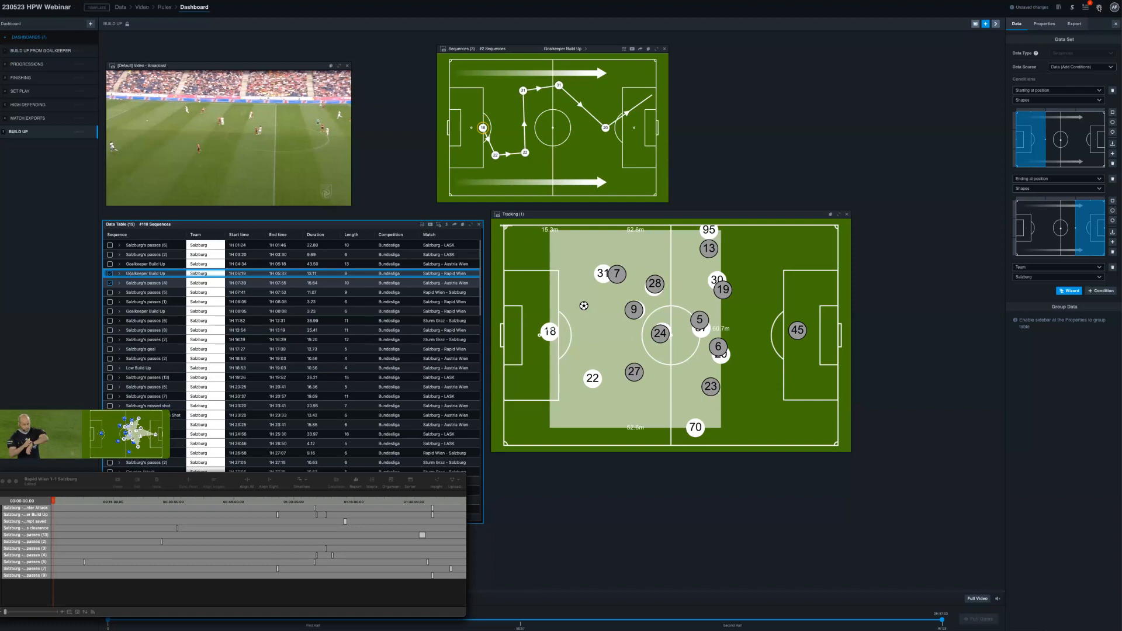
{"action": "left_click", "coordinate": [1099, 8]}
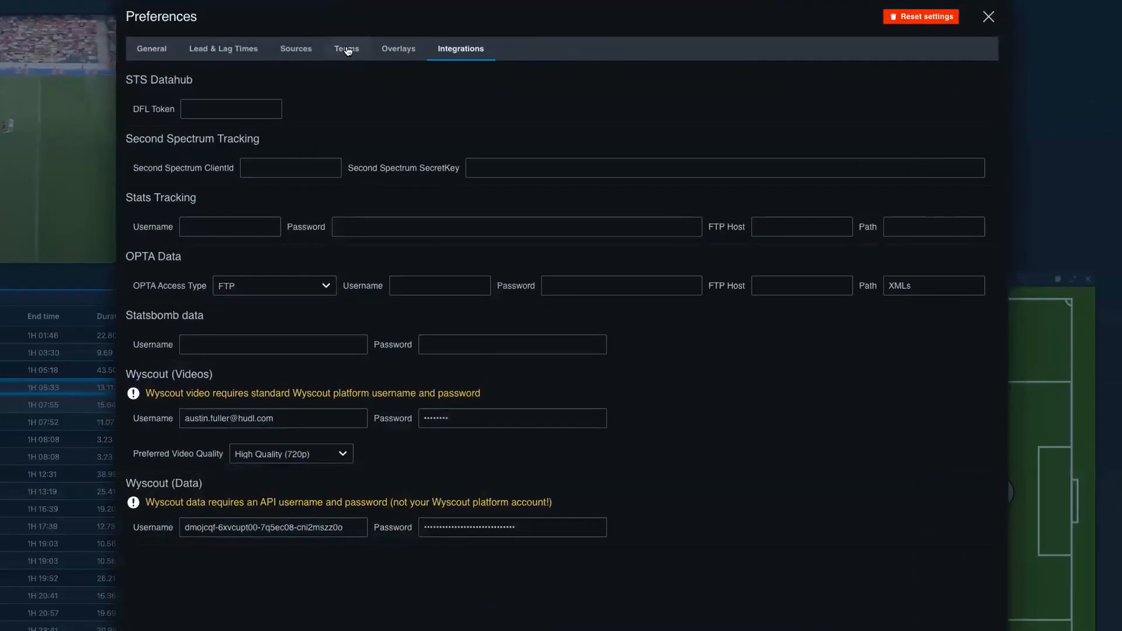
{"action": "left_click", "coordinate": [346, 50]}
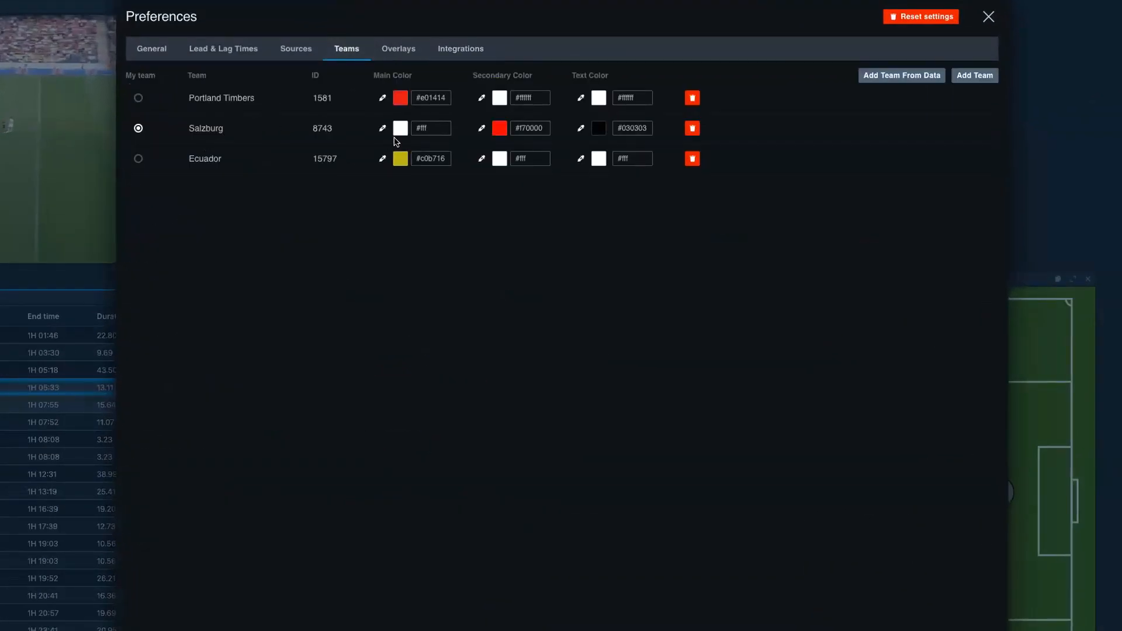
{"action": "left_click", "coordinate": [231, 49]}
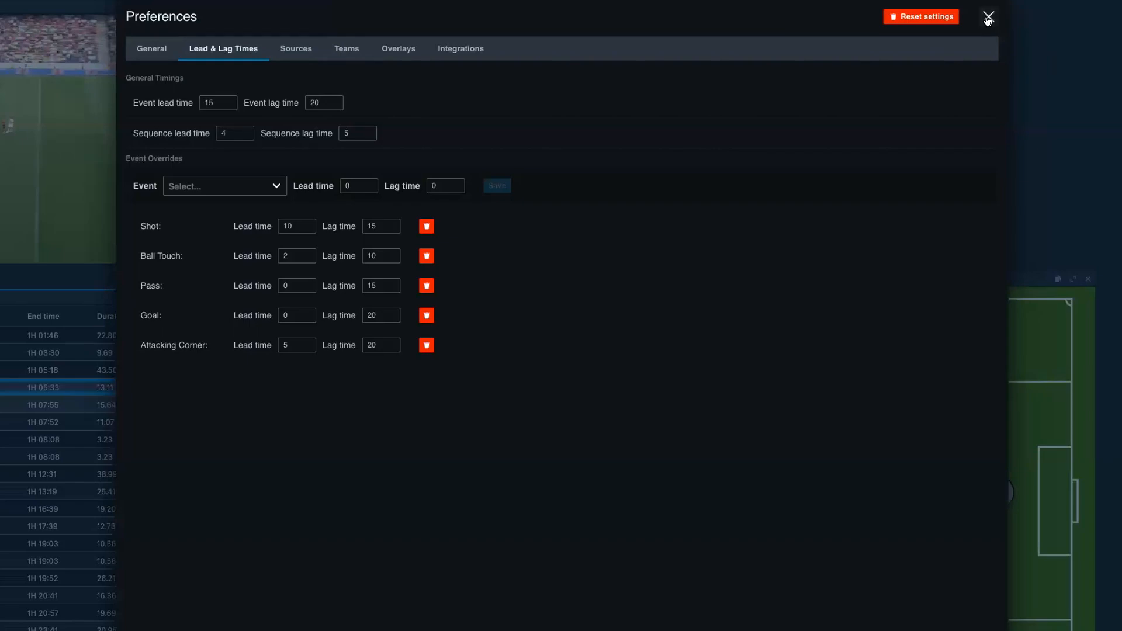
{"action": "left_click", "coordinate": [987, 20]}
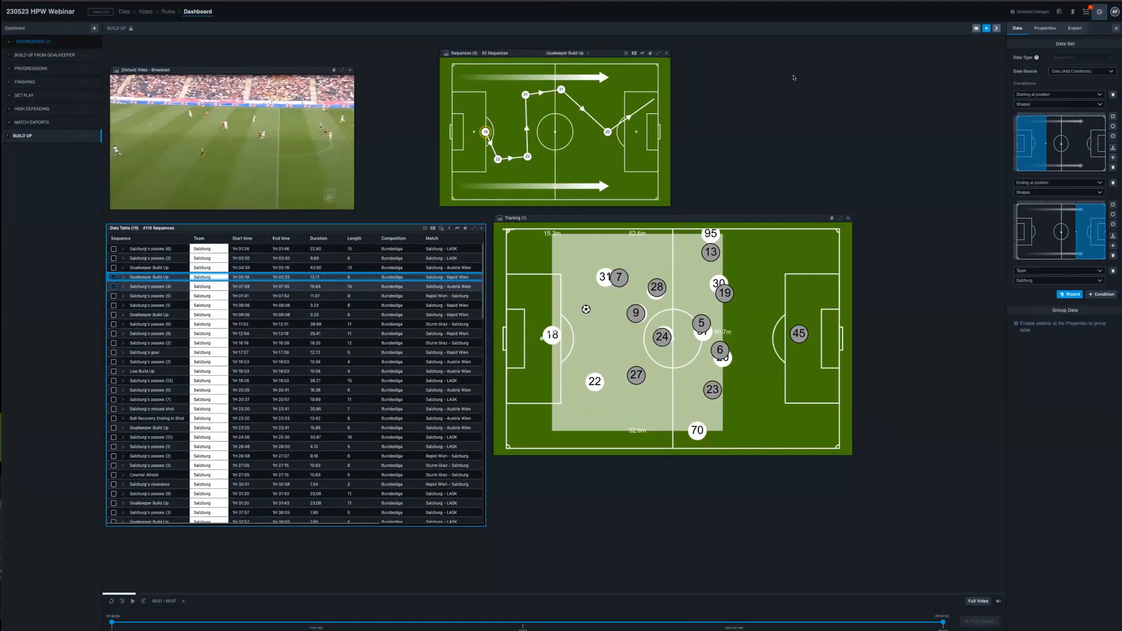
- Open the BUILD UP FROM GOALKEEPER dashboard and extend its time range to the full game
{"action": "double_click", "coordinate": [55, 55]}
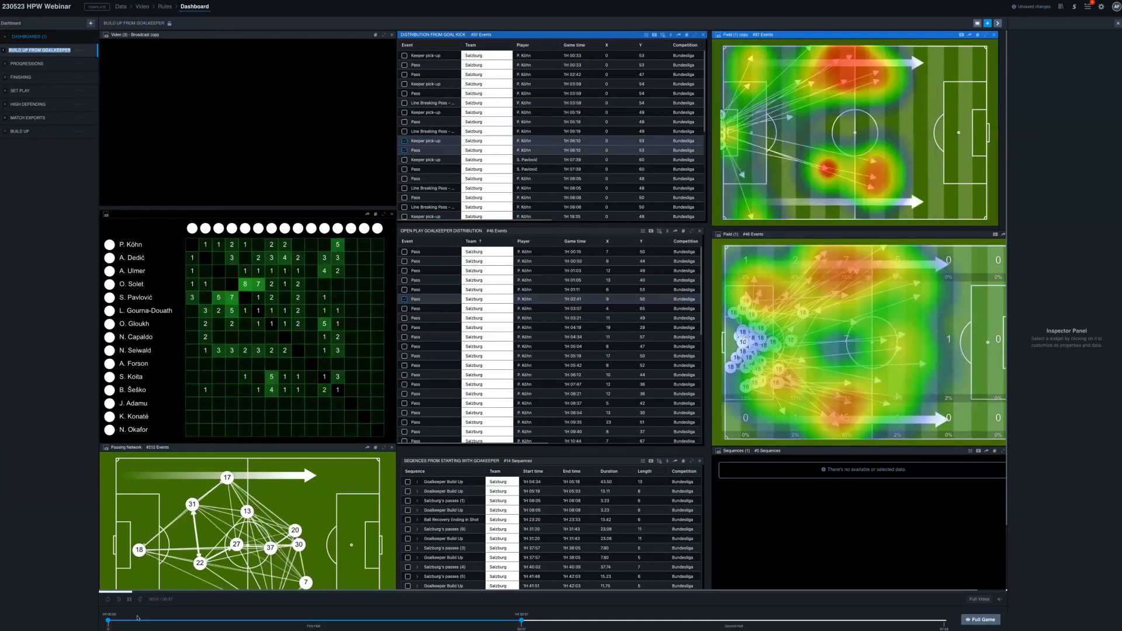
{"action": "left_click", "coordinate": [979, 622]}
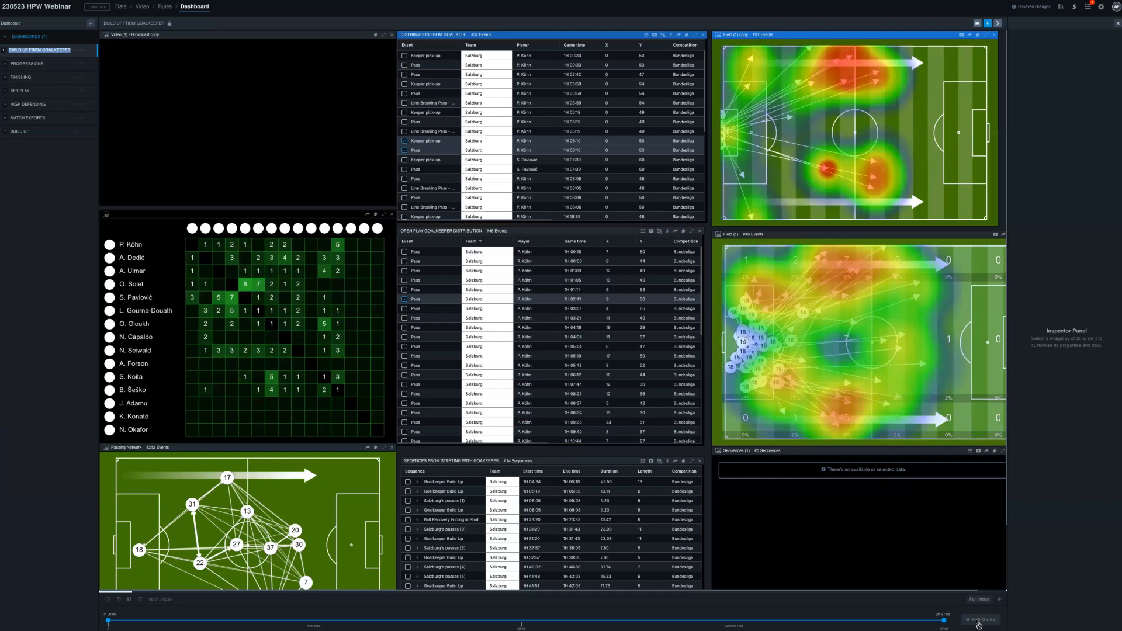
{"action": "left_click", "coordinate": [979, 623]}
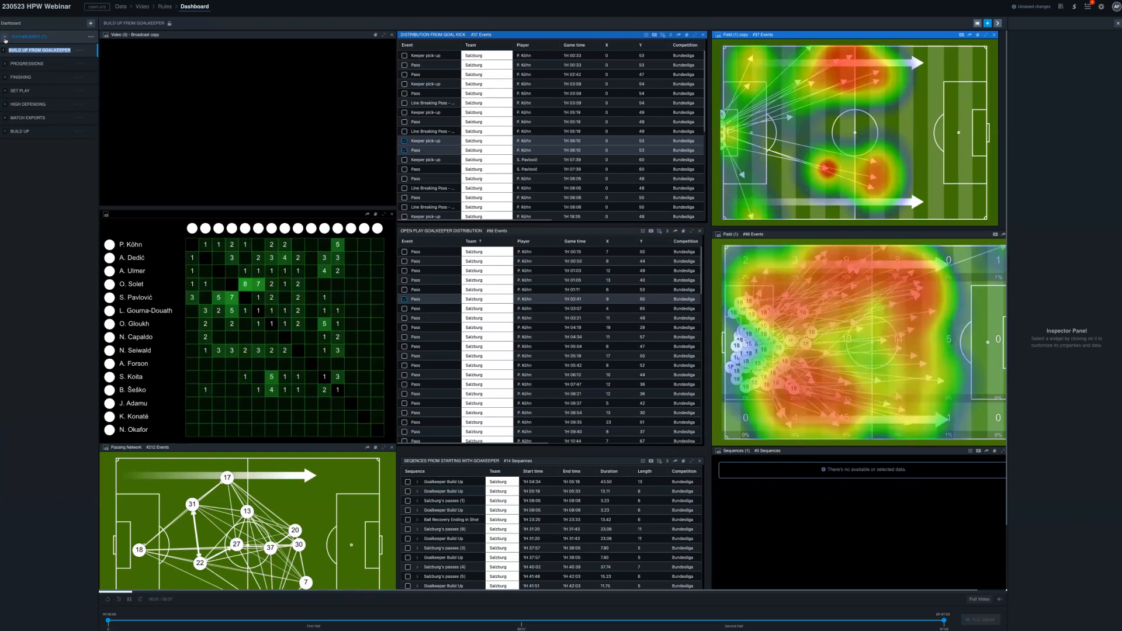
{"action": "left_click", "coordinate": [5, 37]}
{"action": "left_click", "coordinate": [5, 38]}
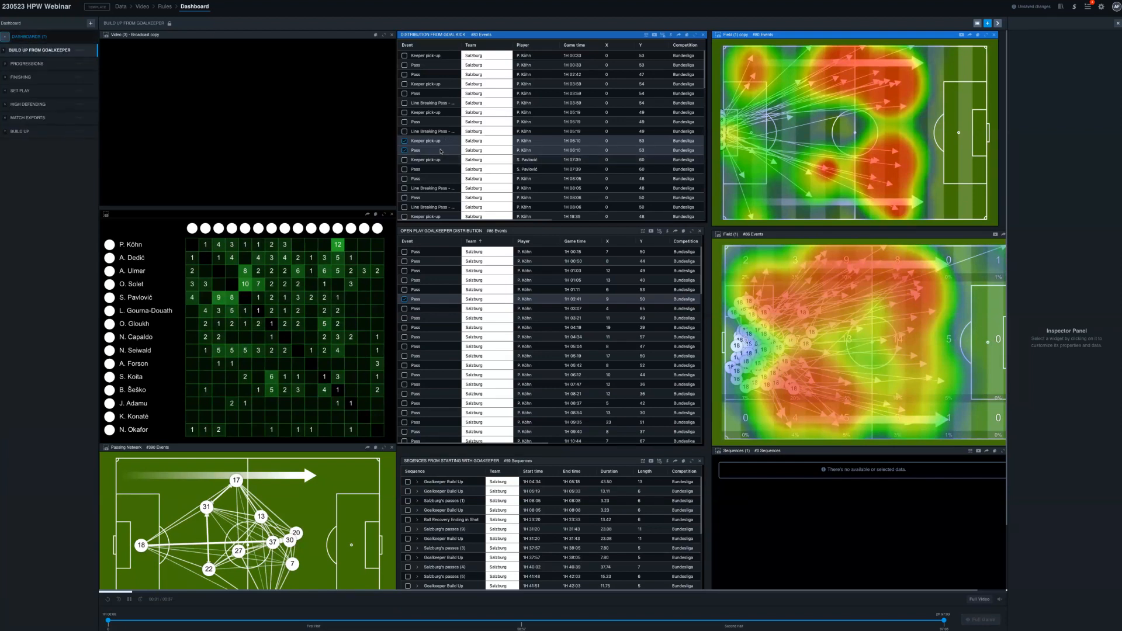
- Send the selected DISTRIBUTION FROM GOAL KICK rows to the HPW1 organizer playlist in Hudl Sportscode and check its heatmap slide and Goalkeeper Build Up clip
{"action": "left_click", "coordinate": [670, 35]}
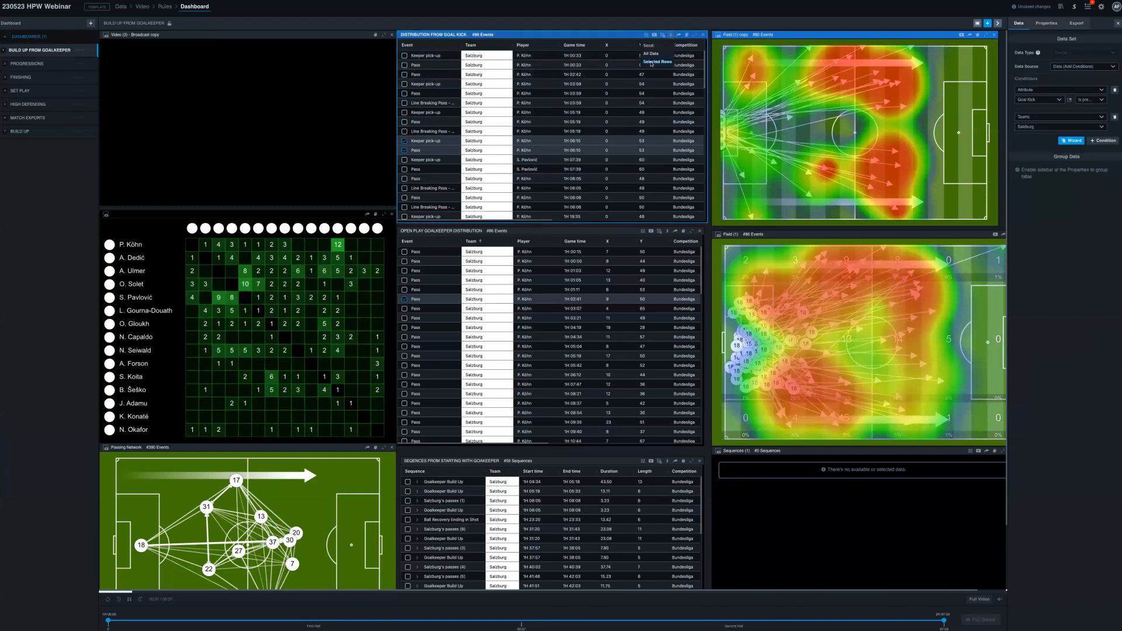
{"action": "left_click", "coordinate": [651, 61]}
{"action": "left_click", "coordinate": [372, 173]}
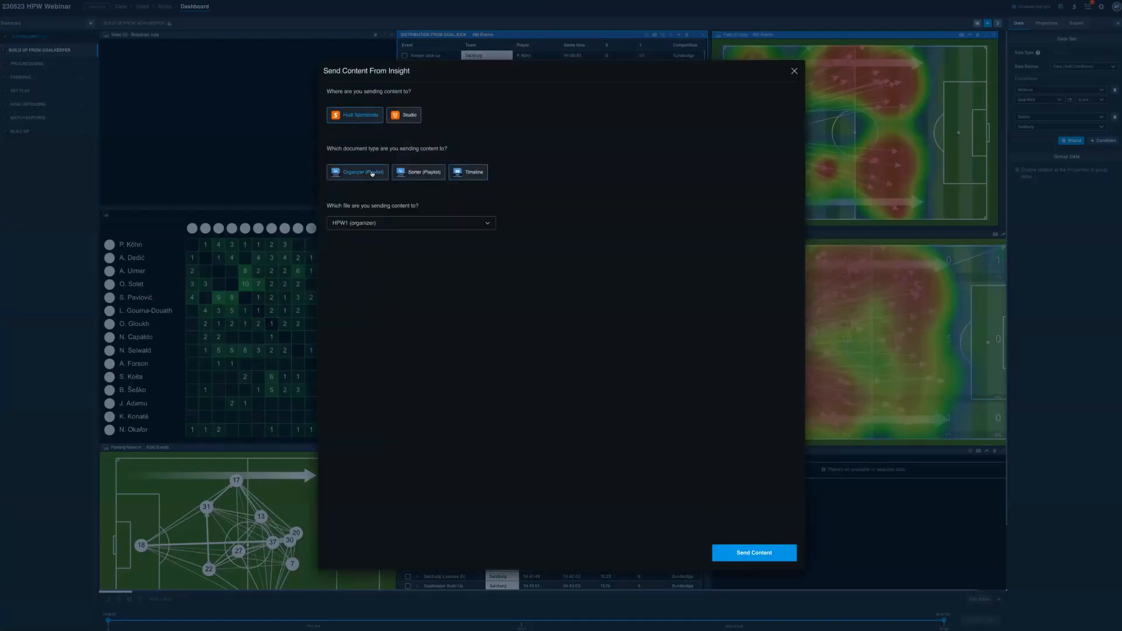
{"action": "left_click", "coordinate": [364, 222]}
{"action": "left_click", "coordinate": [740, 553]}
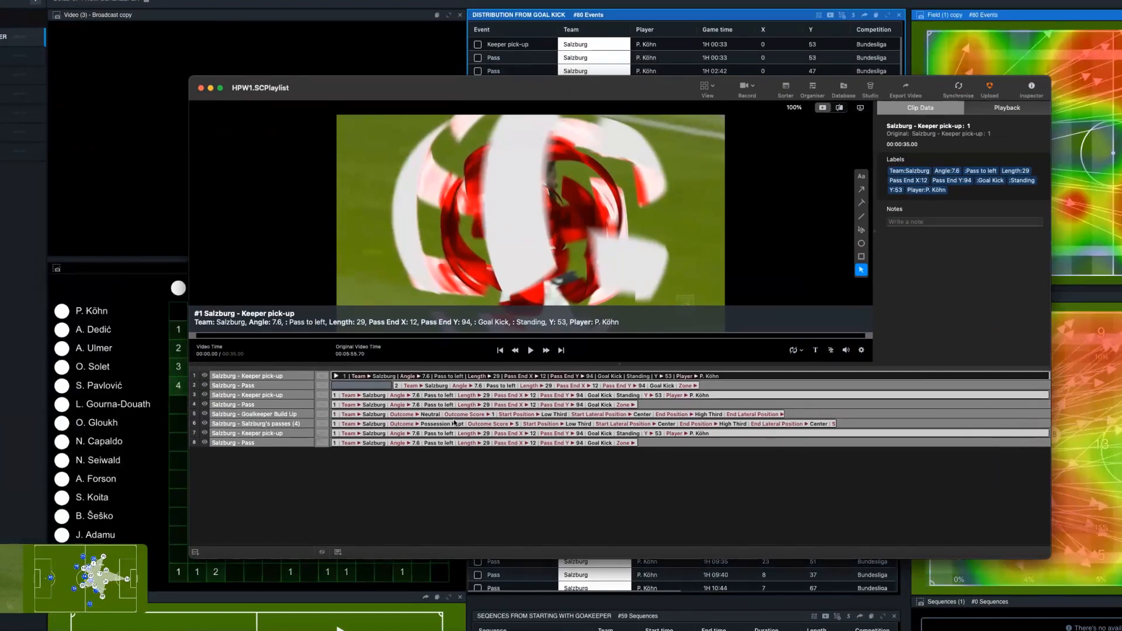
{"action": "left_click", "coordinate": [368, 387]}
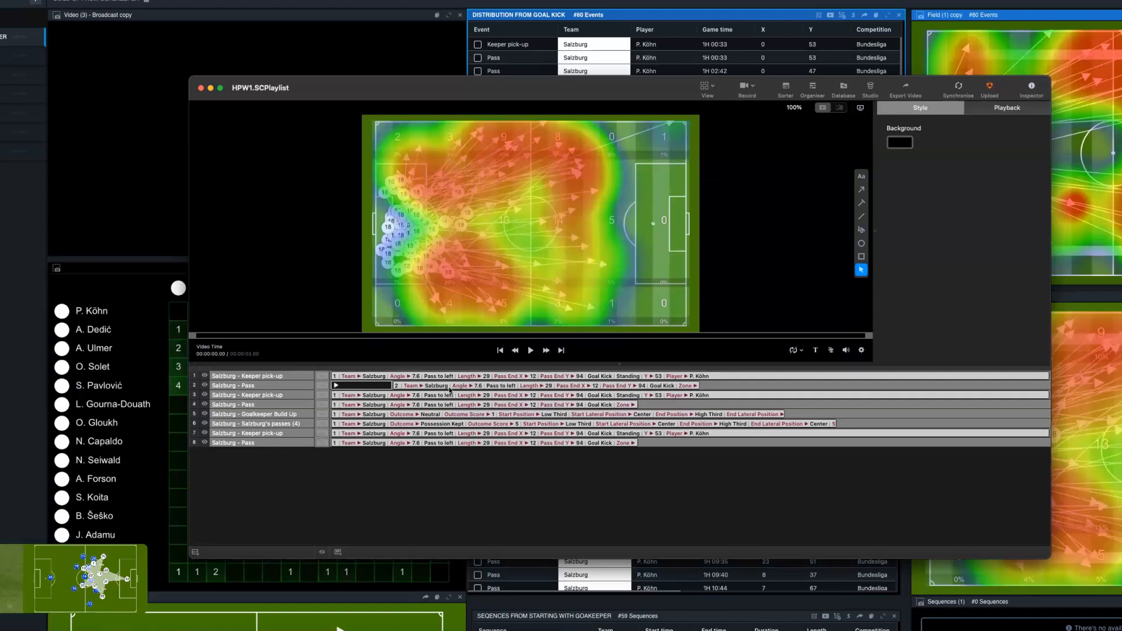
{"action": "left_click", "coordinate": [442, 415]}
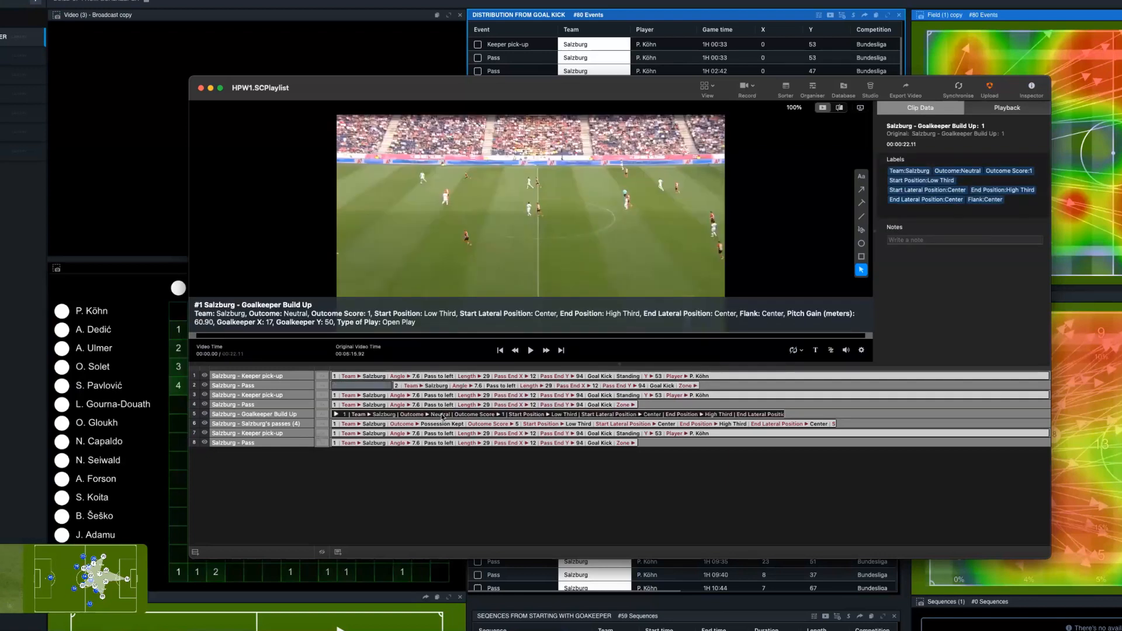
- Start uploading the HPW1 playlist to Hudl and log in with the account's email address and password
{"action": "left_click", "coordinate": [991, 89]}
{"action": "left_click", "coordinate": [640, 311]}
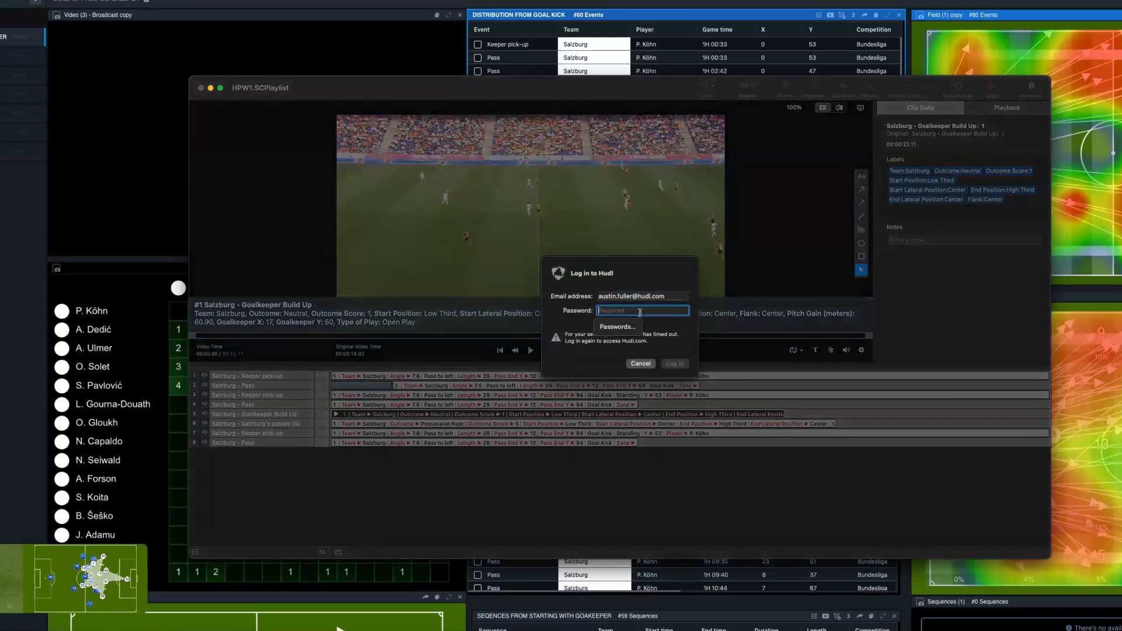
{"action": "type", "text": "••••••"}
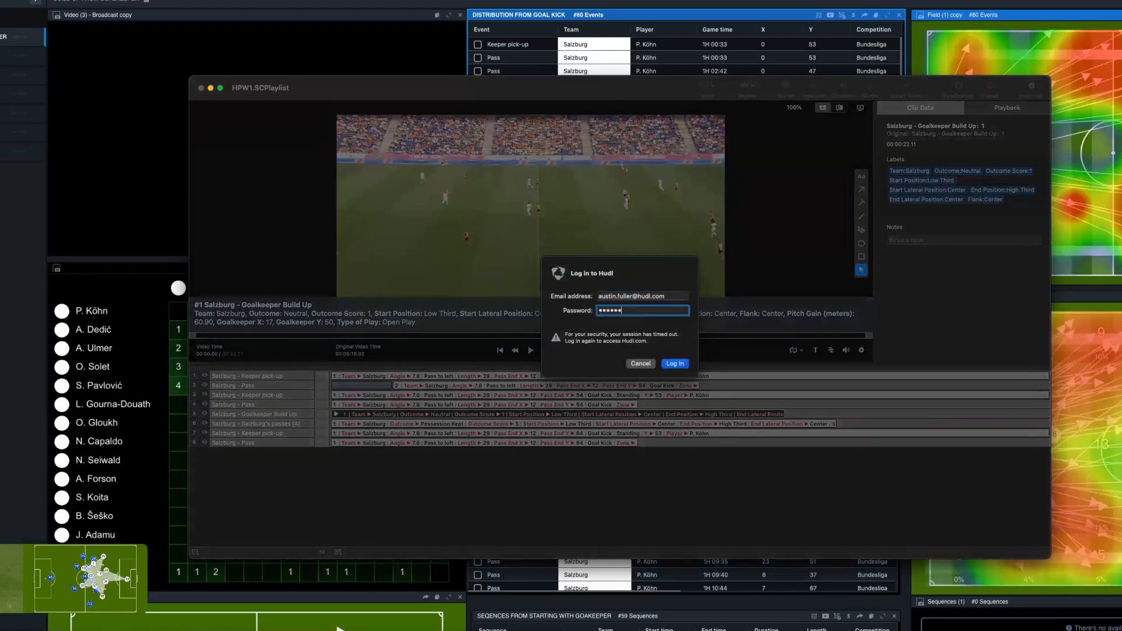
{"action": "type", "text": "••"}
{"action": "left_click", "coordinate": [675, 364]}
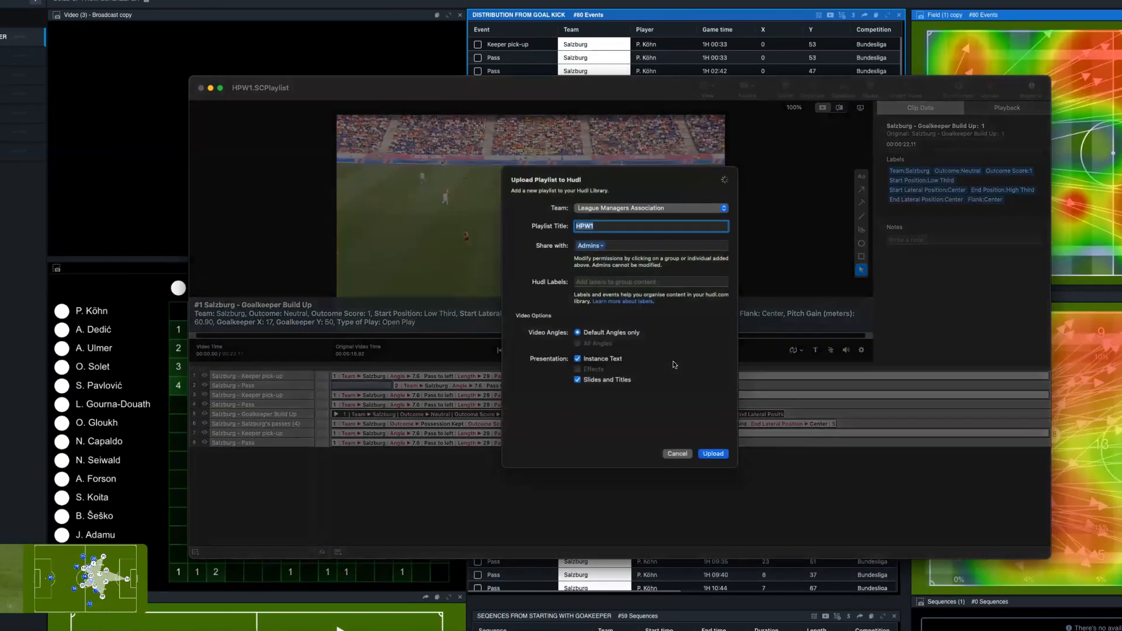
- Upload the playlist to the League Managers Association team as HPW1, shared with Admins and without Hudl labels
{"action": "left_click", "coordinate": [634, 210]}
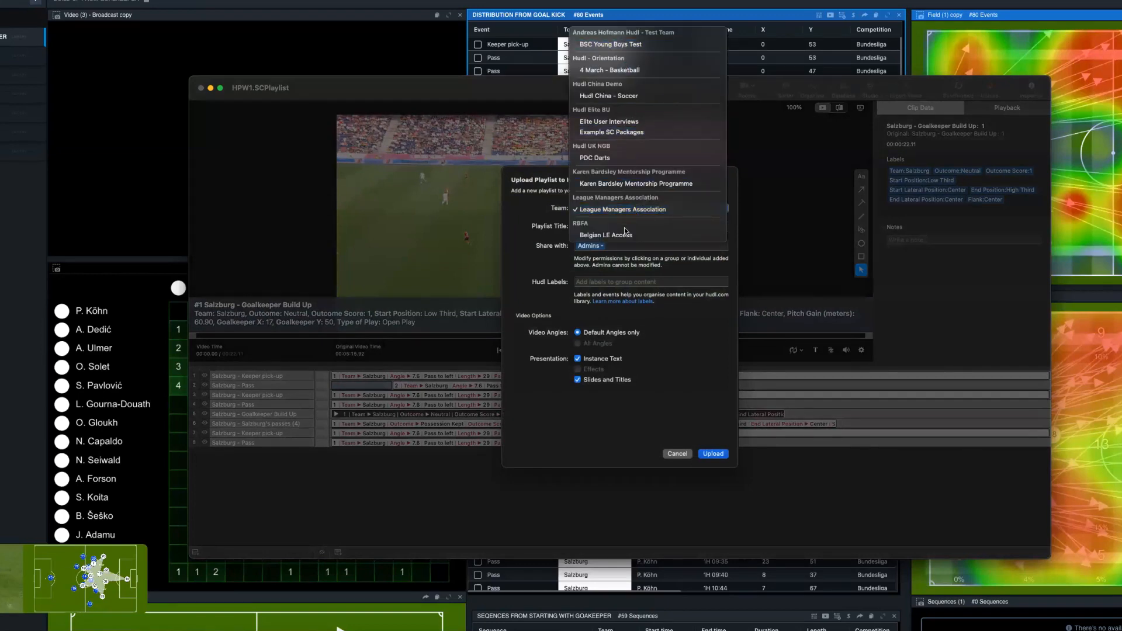
{"action": "left_click", "coordinate": [624, 209]}
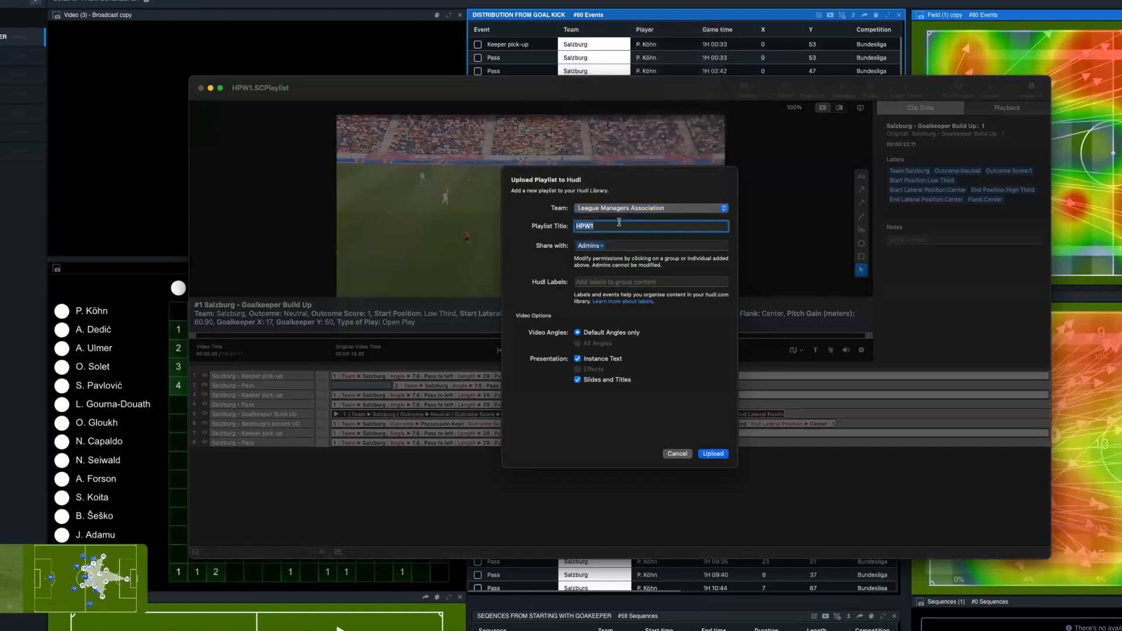
{"action": "left_click", "coordinate": [593, 282]}
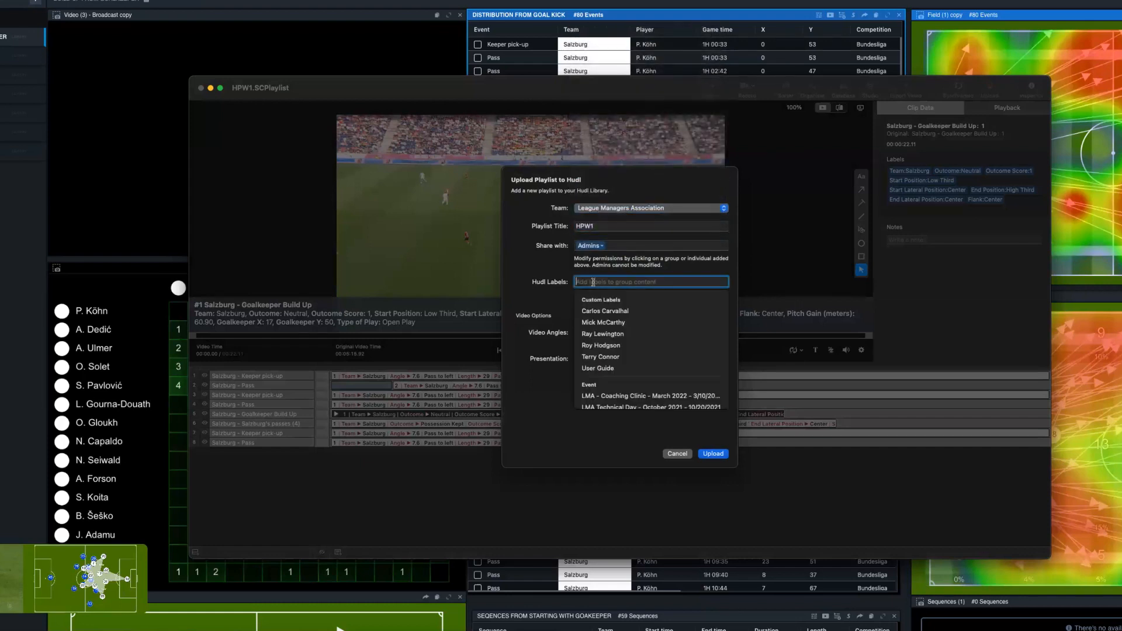
{"action": "left_click", "coordinate": [597, 284]}
{"action": "left_click", "coordinate": [564, 325]}
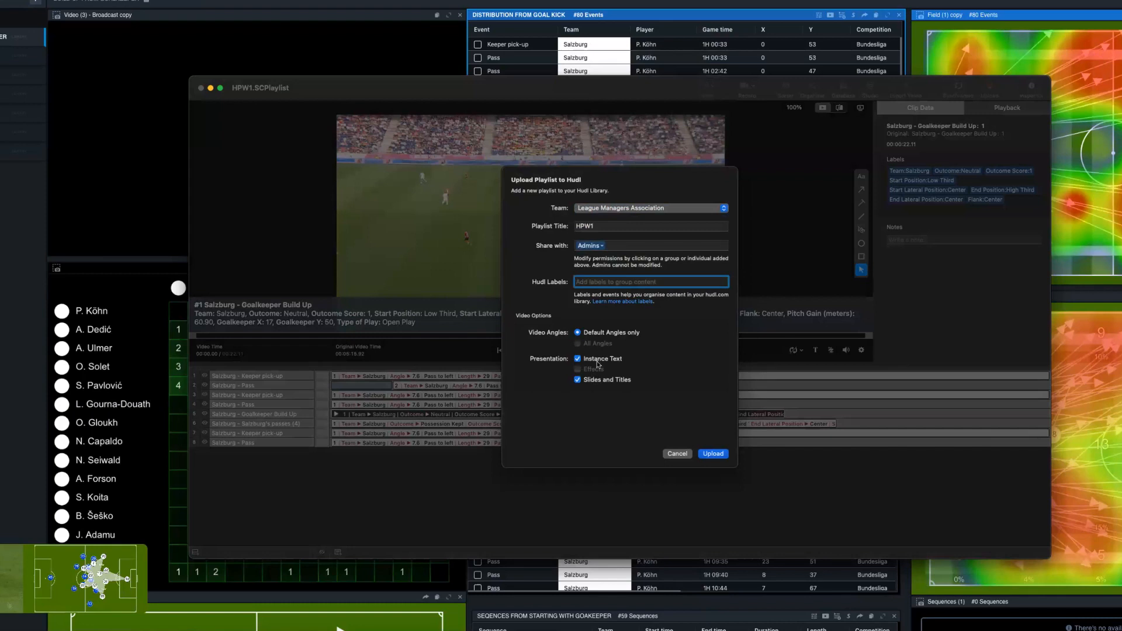
{"action": "left_click", "coordinate": [709, 454]}
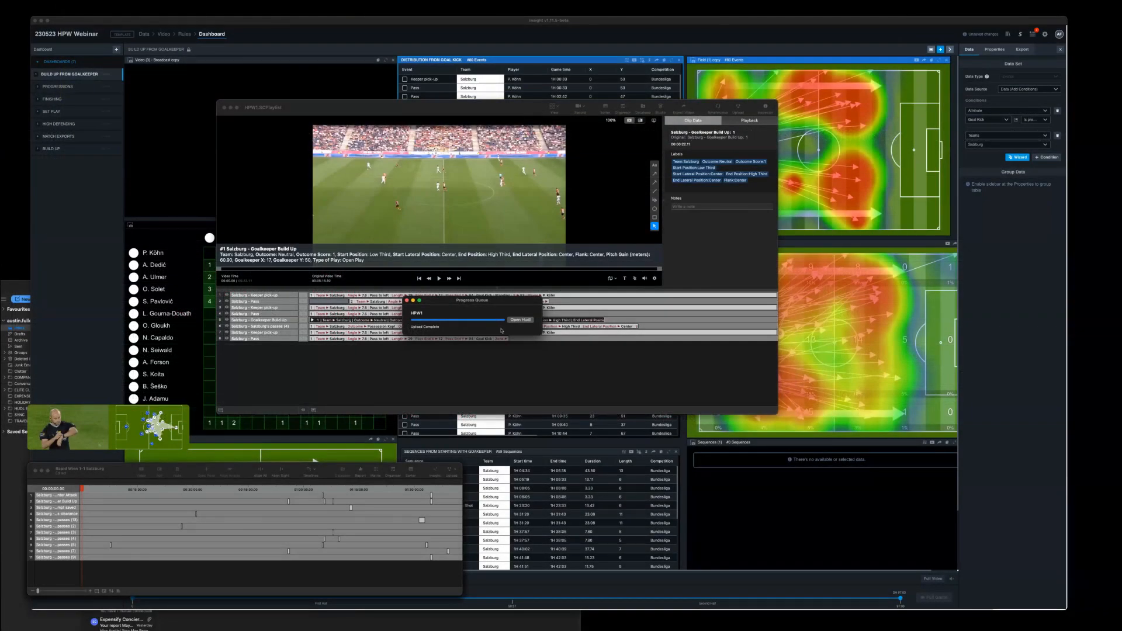
- Open the Hudl library from the finished upload and play the Keeper pick-up clip of the HPW1 playlist briefly
{"action": "left_click", "coordinate": [516, 320]}
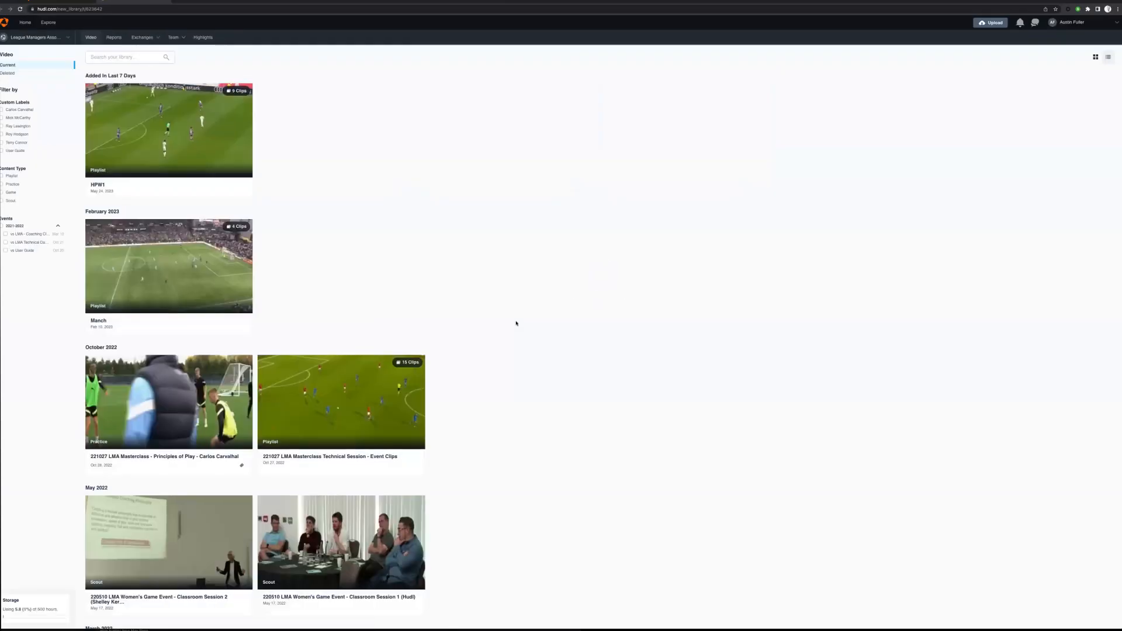
{"action": "left_click", "coordinate": [212, 164]}
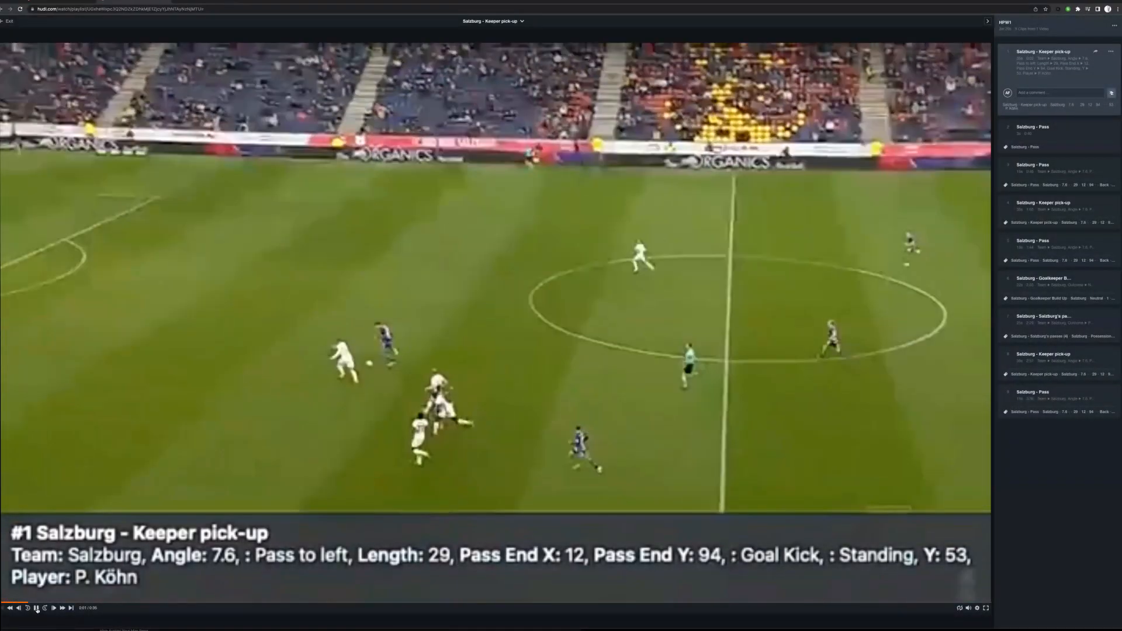
{"action": "left_click", "coordinate": [36, 608]}
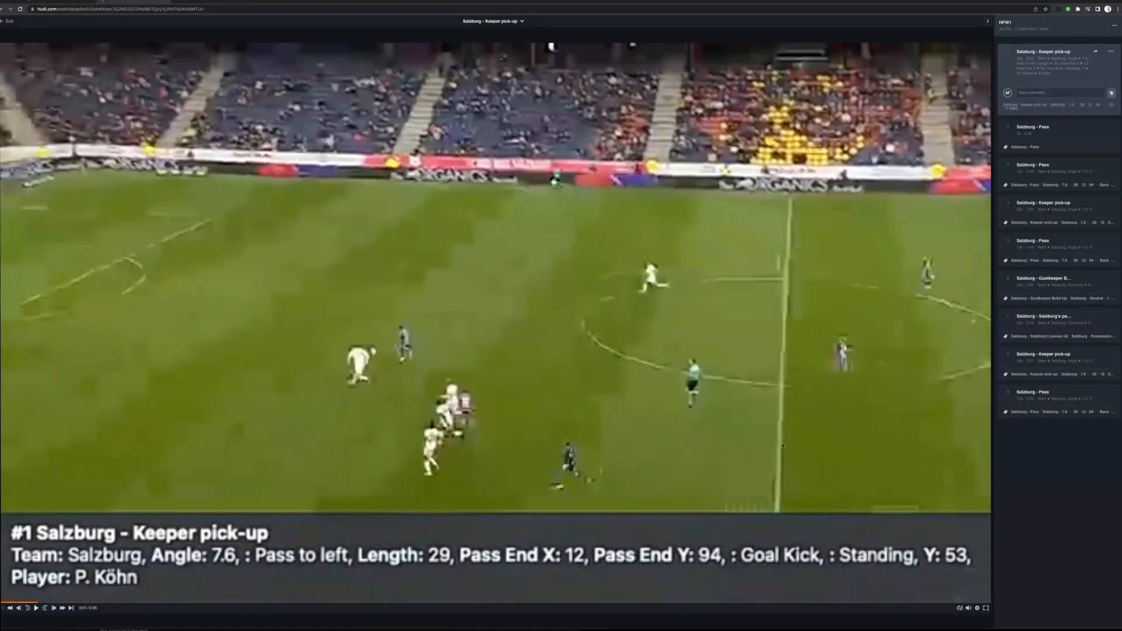
- Play the playlist's third clip, Salzburg - Pass, pause it at the goal kick and start a comment on it
{"action": "left_click", "coordinate": [1033, 174]}
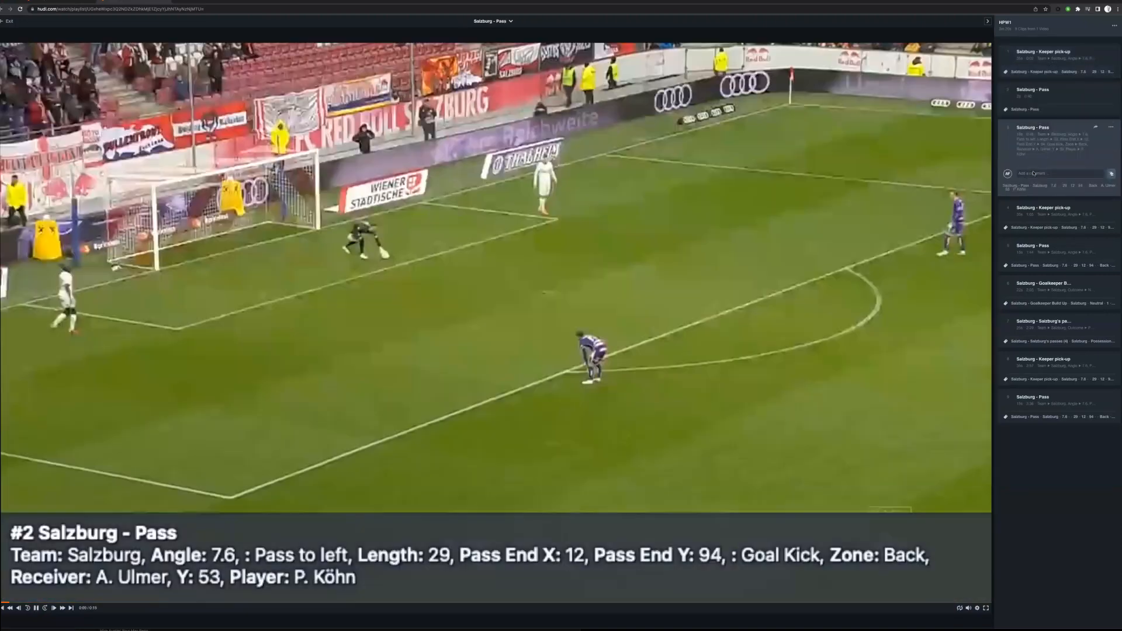
{"action": "left_click", "coordinate": [36, 608]}
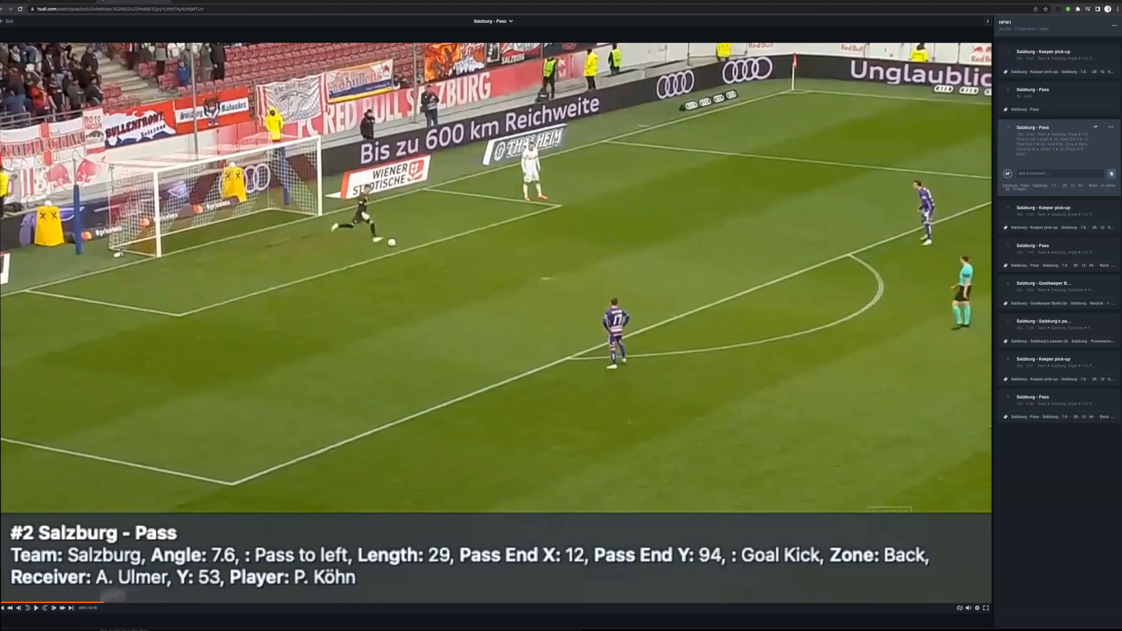
{"action": "left_click", "coordinate": [1040, 173]}
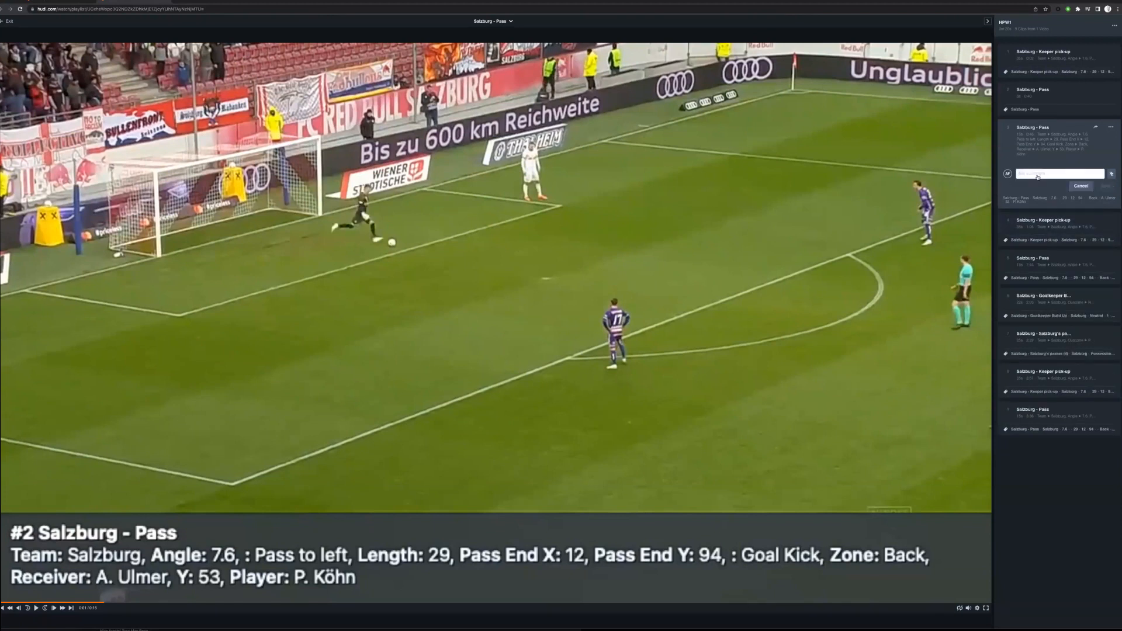